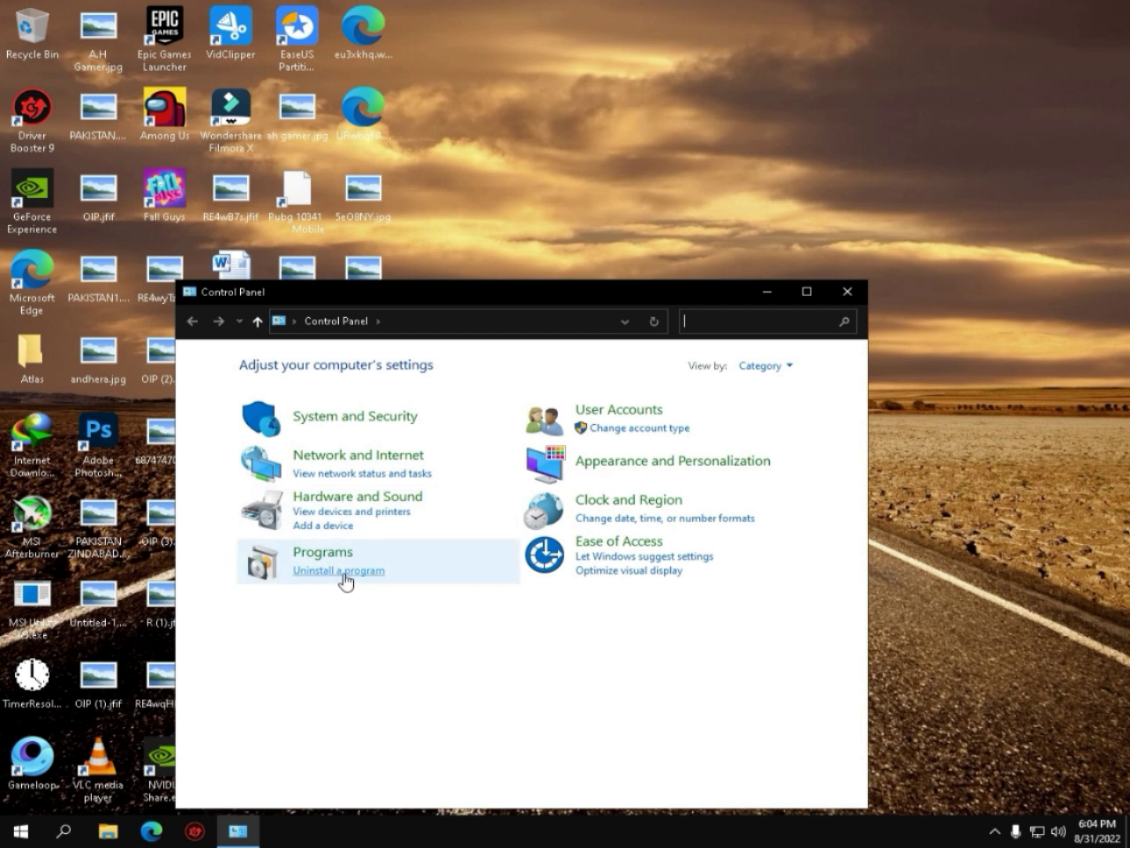
# Open the list of installed programs, uninstall GameLoop, and close the Programs and Features and uninstaller windows
pyautogui.click(343, 574)
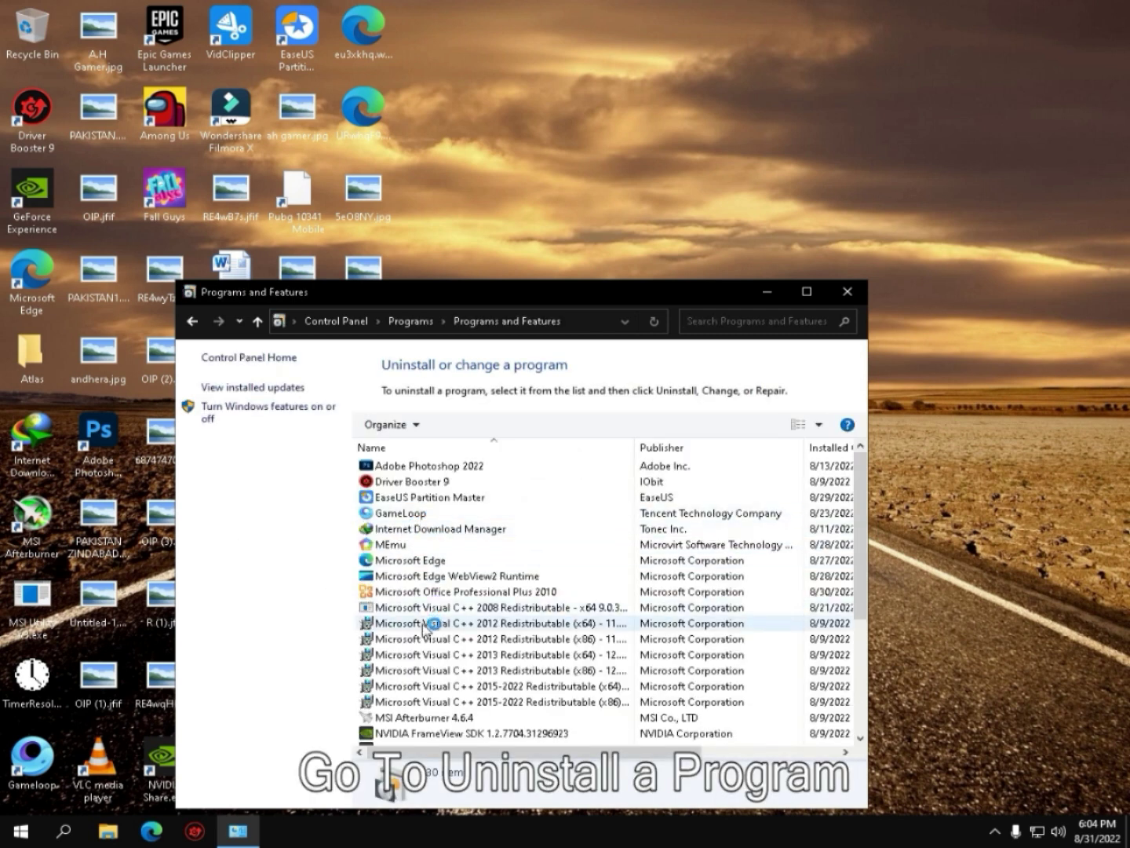
pyautogui.scroll(-10, 427, 574)
pyautogui.scroll(-1, 428, 627)
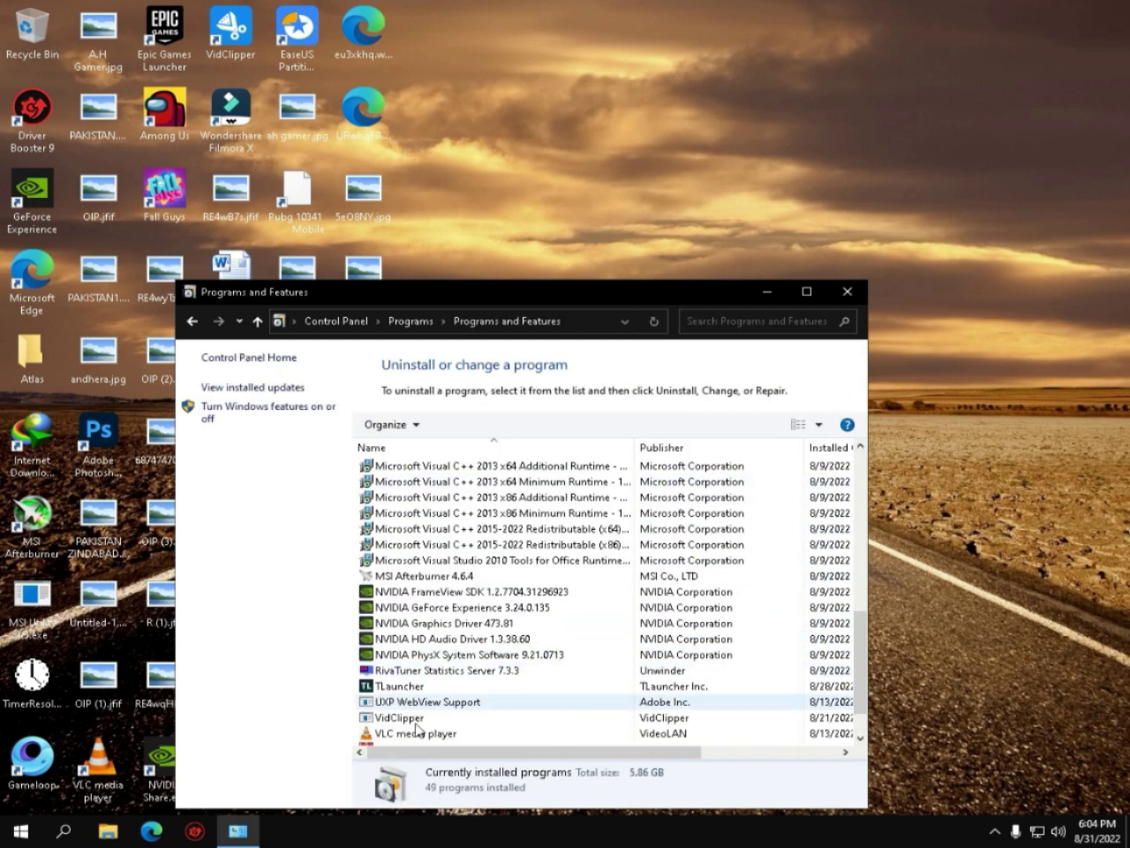
pyautogui.scroll(2, 399, 724)
pyautogui.scroll(8, 400, 690)
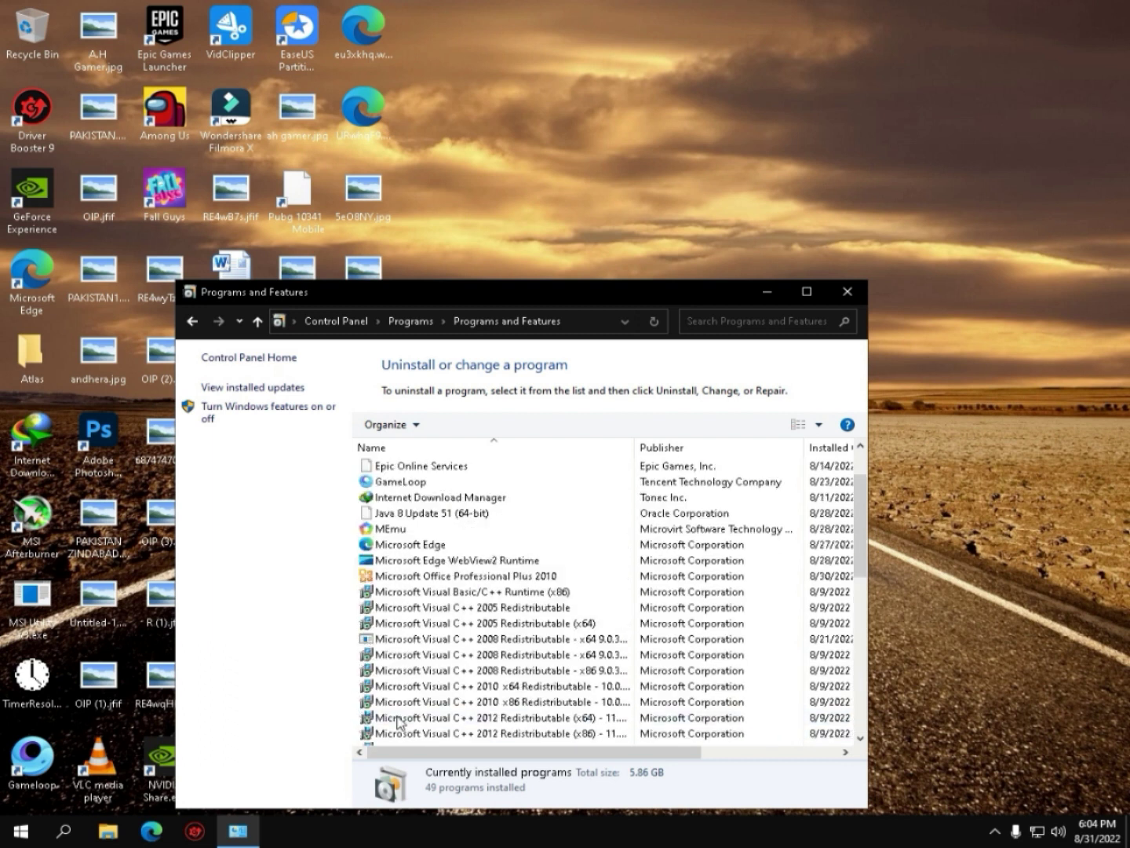
pyautogui.click(400, 544)
pyautogui.click(479, 424)
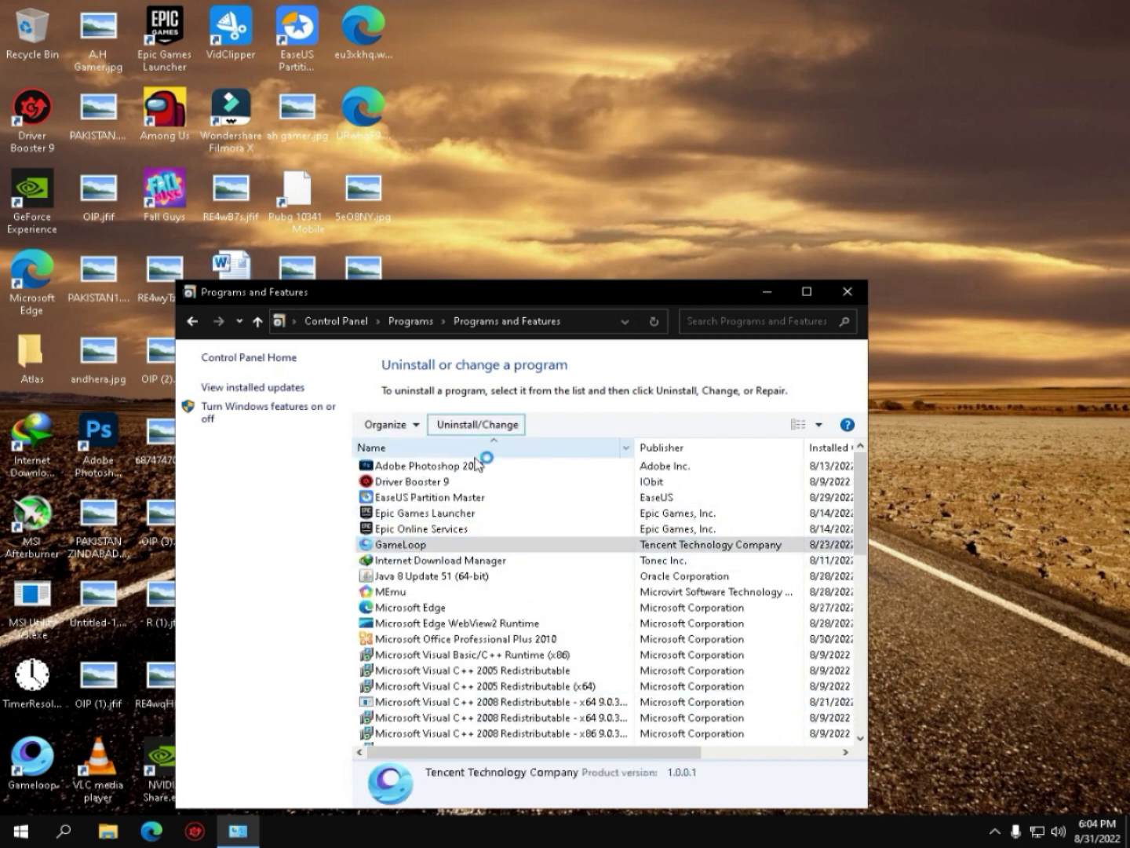
pyautogui.click(513, 501)
pyautogui.click(510, 498)
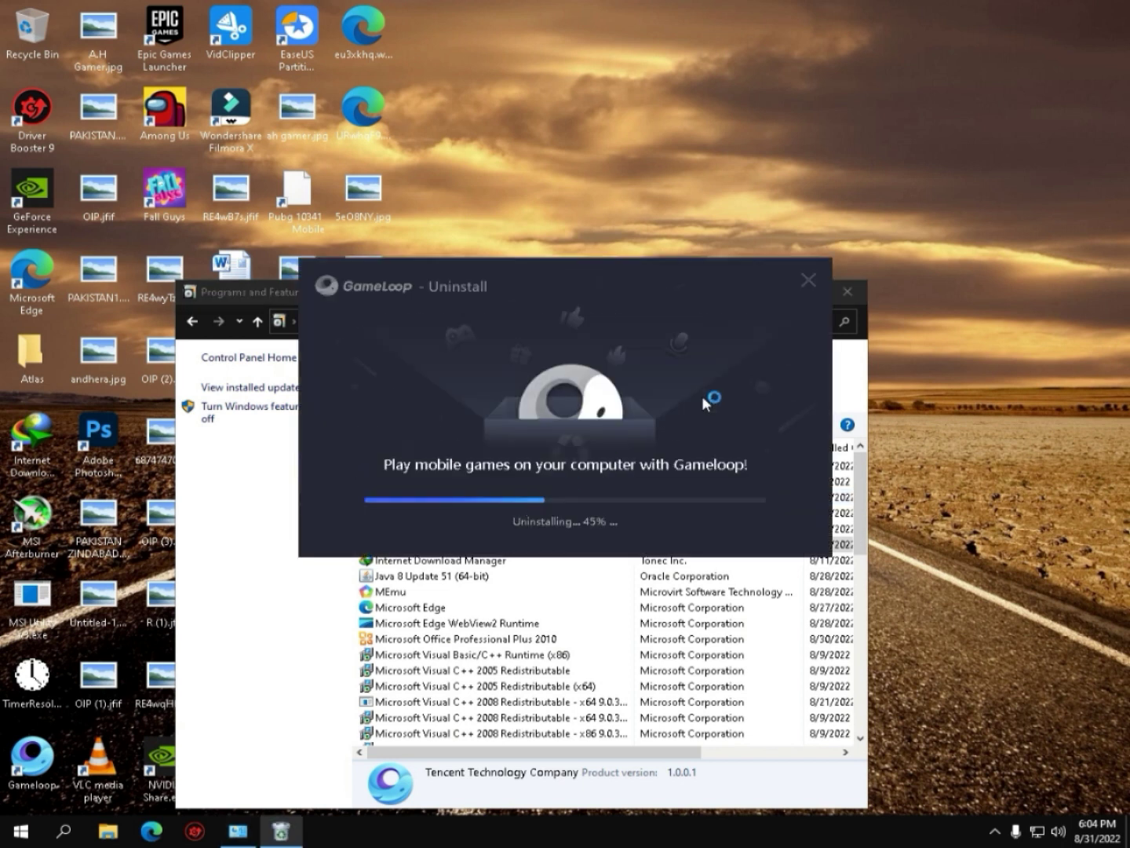
pyautogui.click(848, 291)
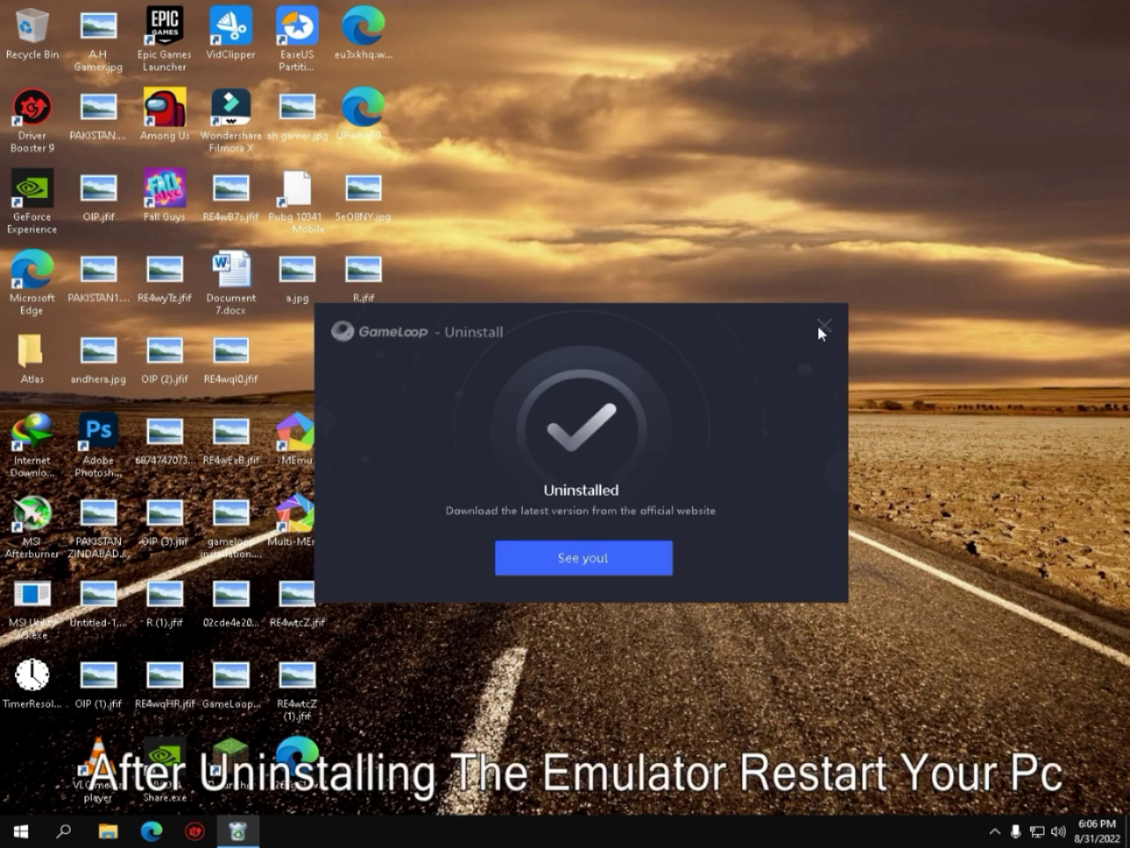
pyautogui.click(823, 325)
# Restart the PC
pyautogui.click(21, 831)
pyautogui.click(24, 809)
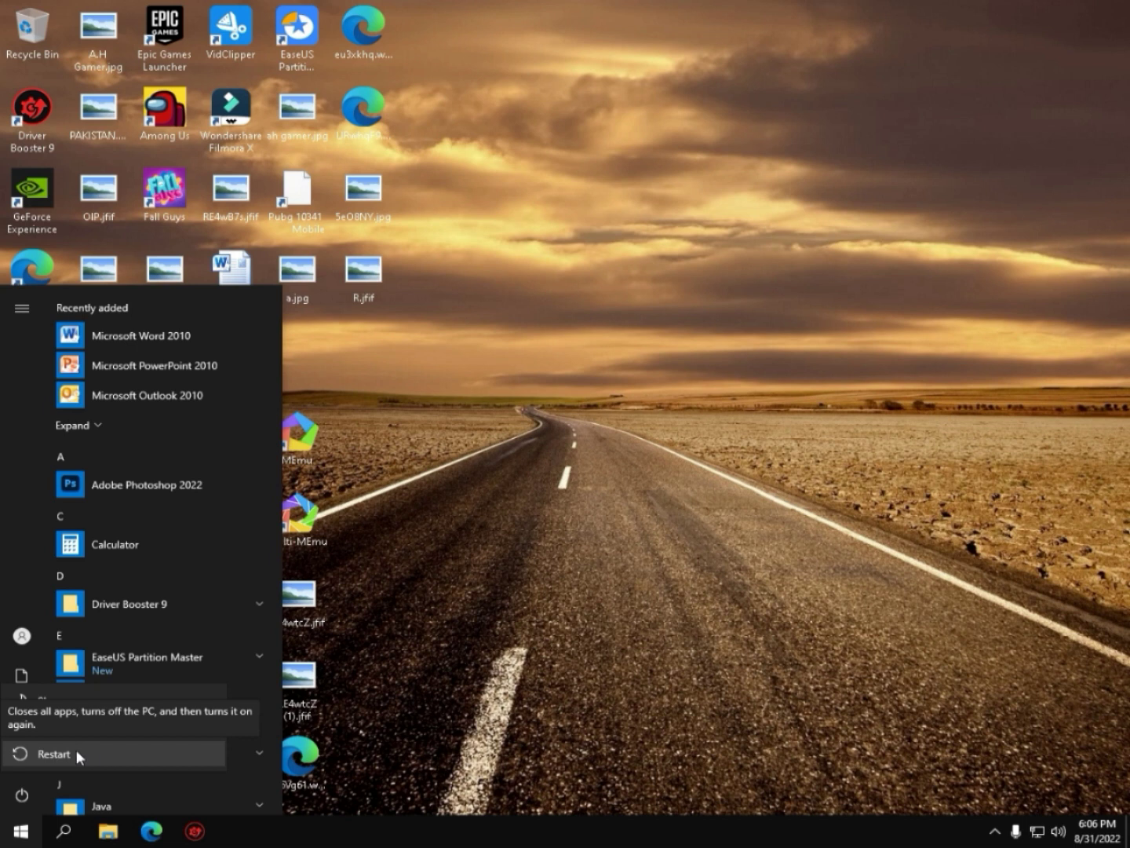
pyautogui.click(76, 750)
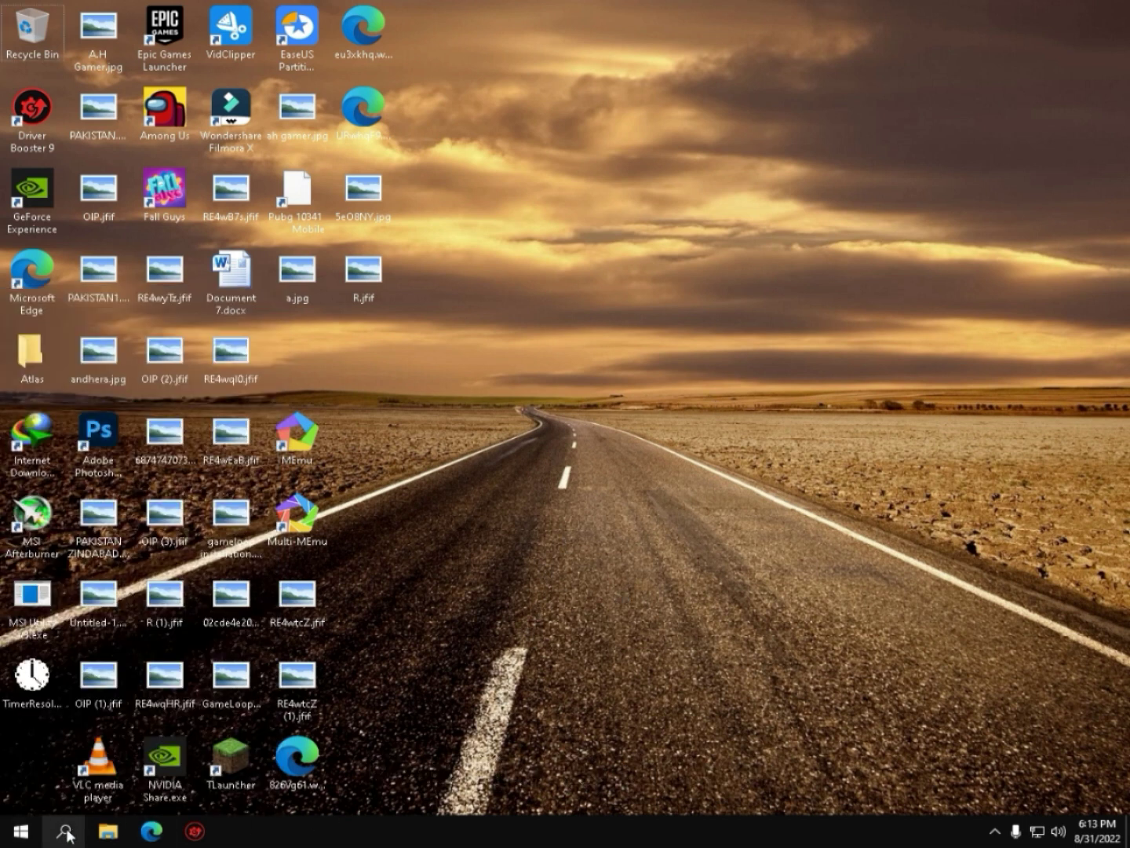
# Open Local Disk (C:) in a maximized File Explorer window and make sure hidden items are shown
pyautogui.click(107, 830)
pyautogui.scroll(-3, 657, 598)
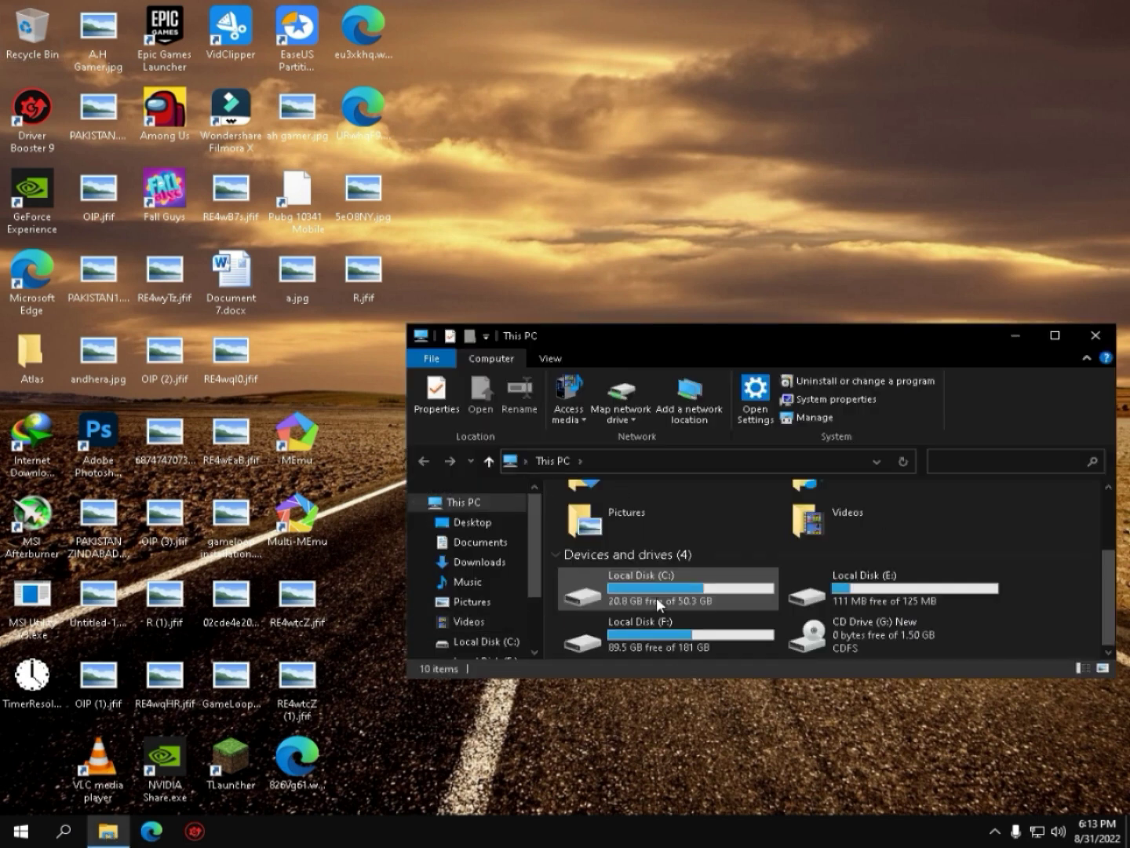
pyautogui.doubleClick(643, 590)
pyautogui.doubleClick(744, 329)
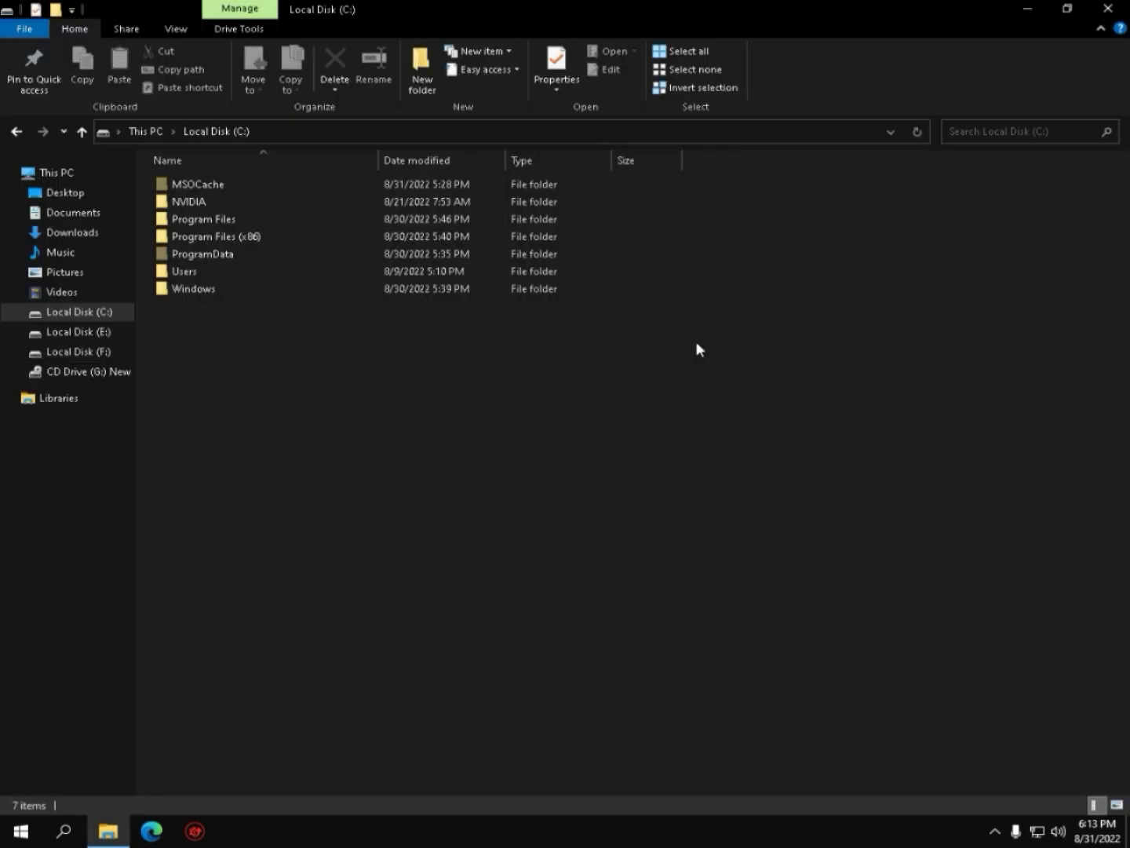
pyautogui.click(176, 30)
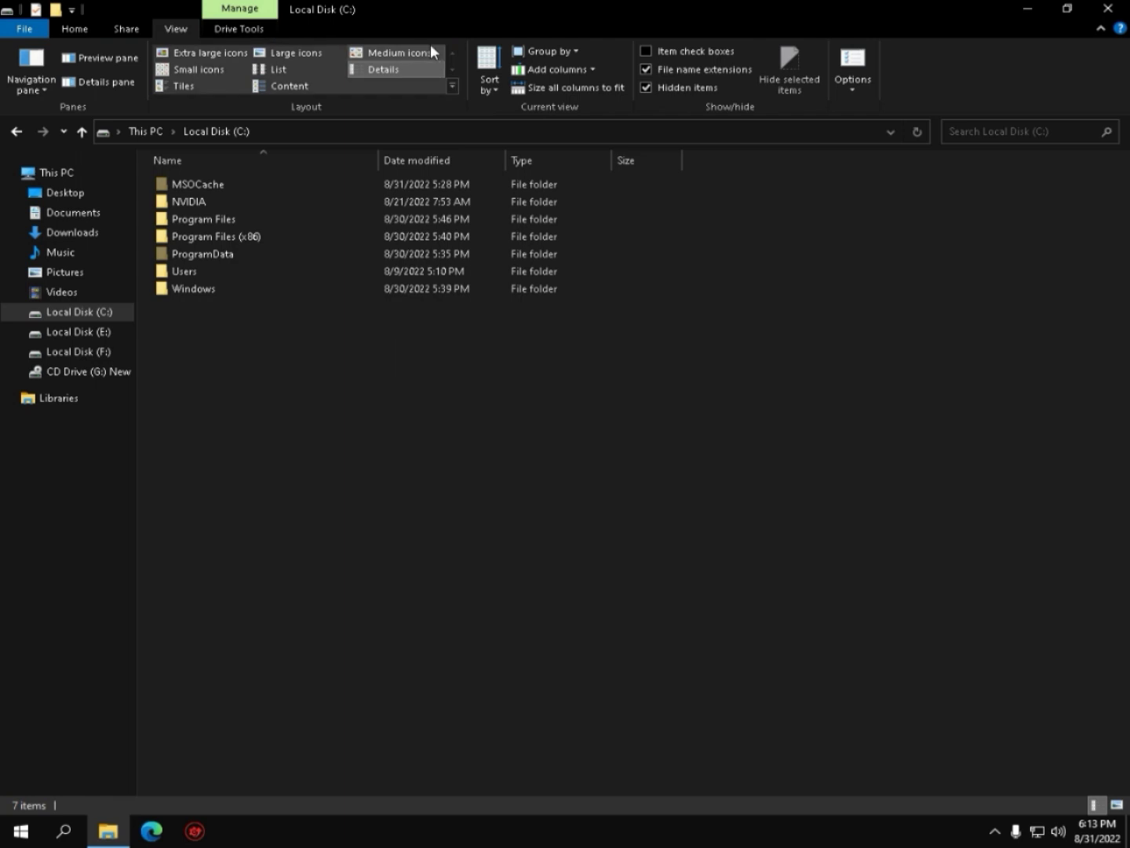
pyautogui.click(647, 86)
pyautogui.click(645, 85)
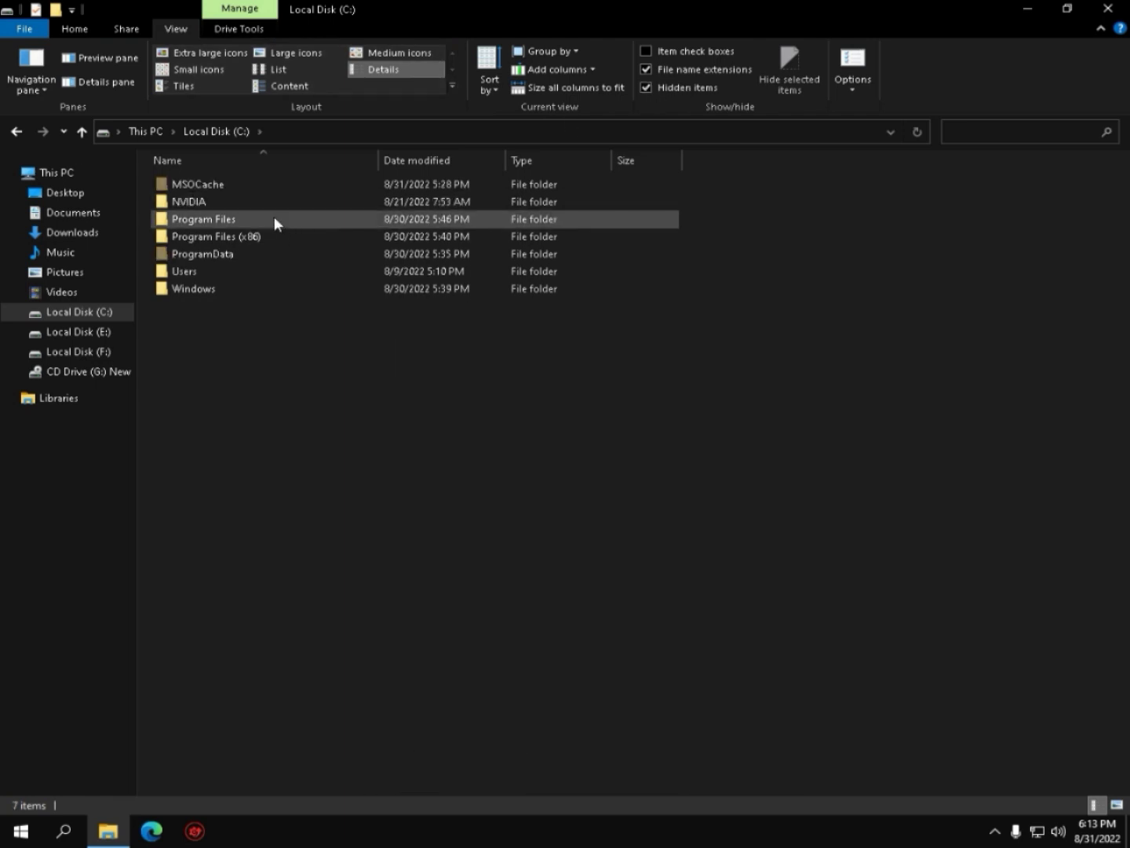
# Select the Tencent folder inside ProgramData on drive C and return to This PC
pyautogui.doubleClick(235, 251)
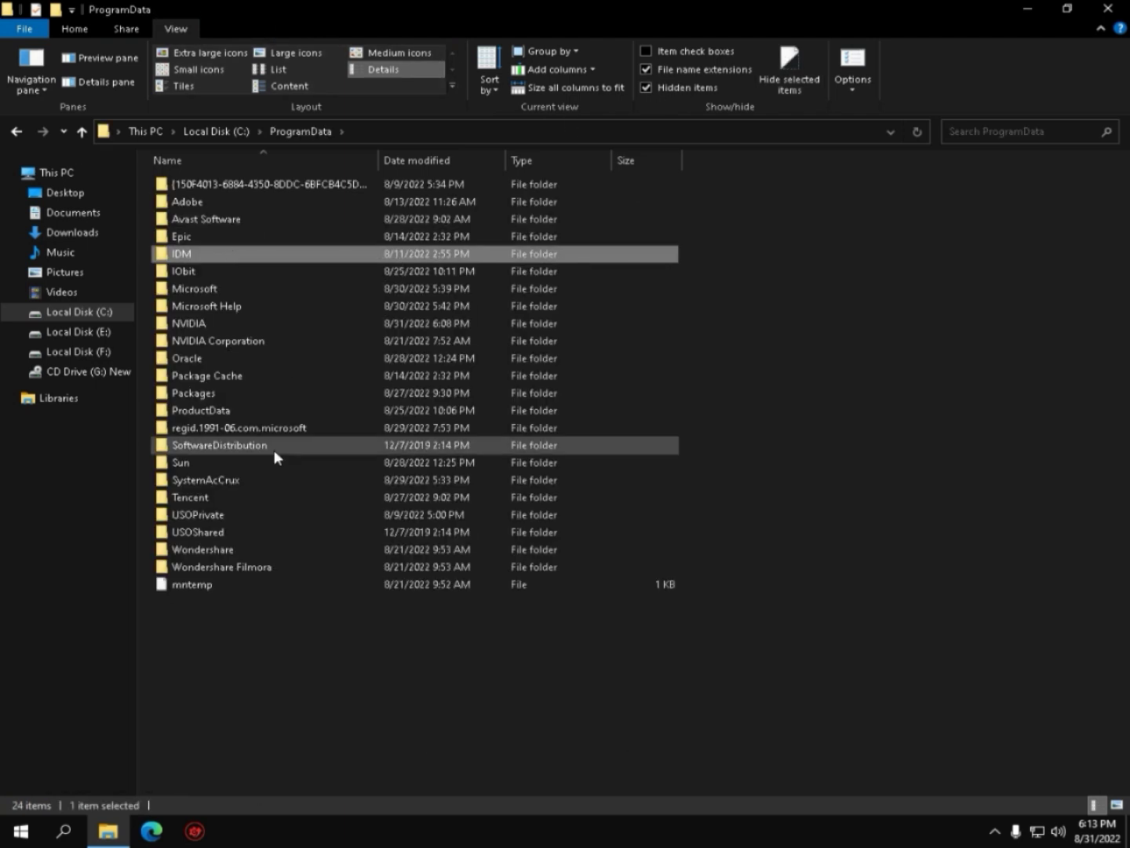
pyautogui.click(261, 500)
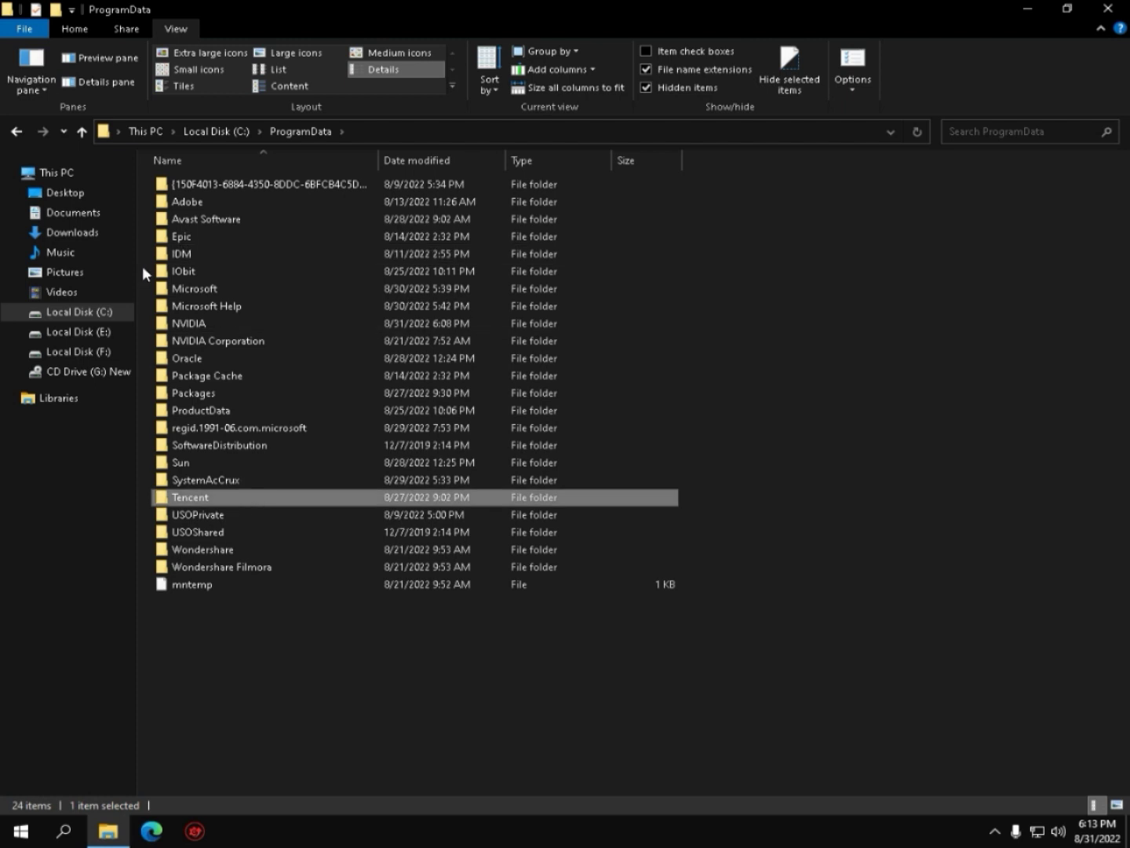
pyautogui.click(117, 174)
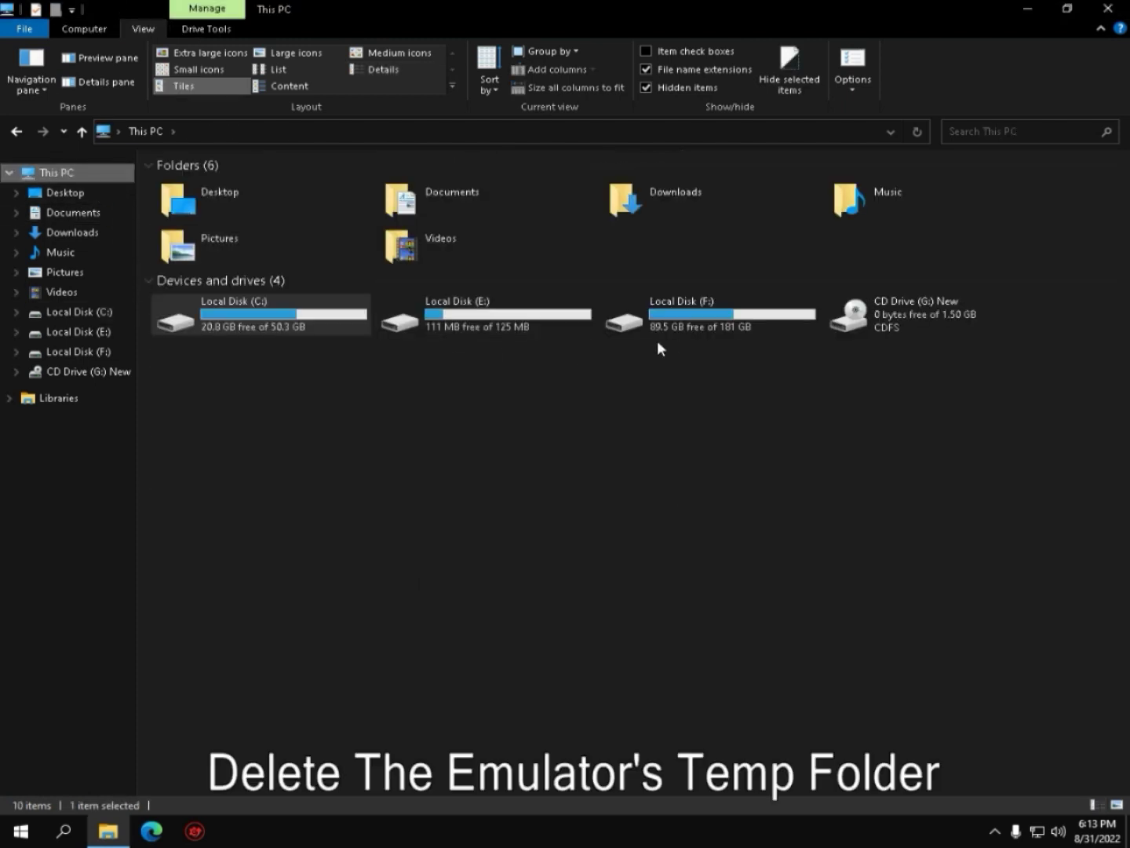
# Delete the Temp folder from Local Disk (F:) and close File Explorer
pyautogui.doubleClick(693, 311)
pyautogui.scroll(-3, 263, 600)
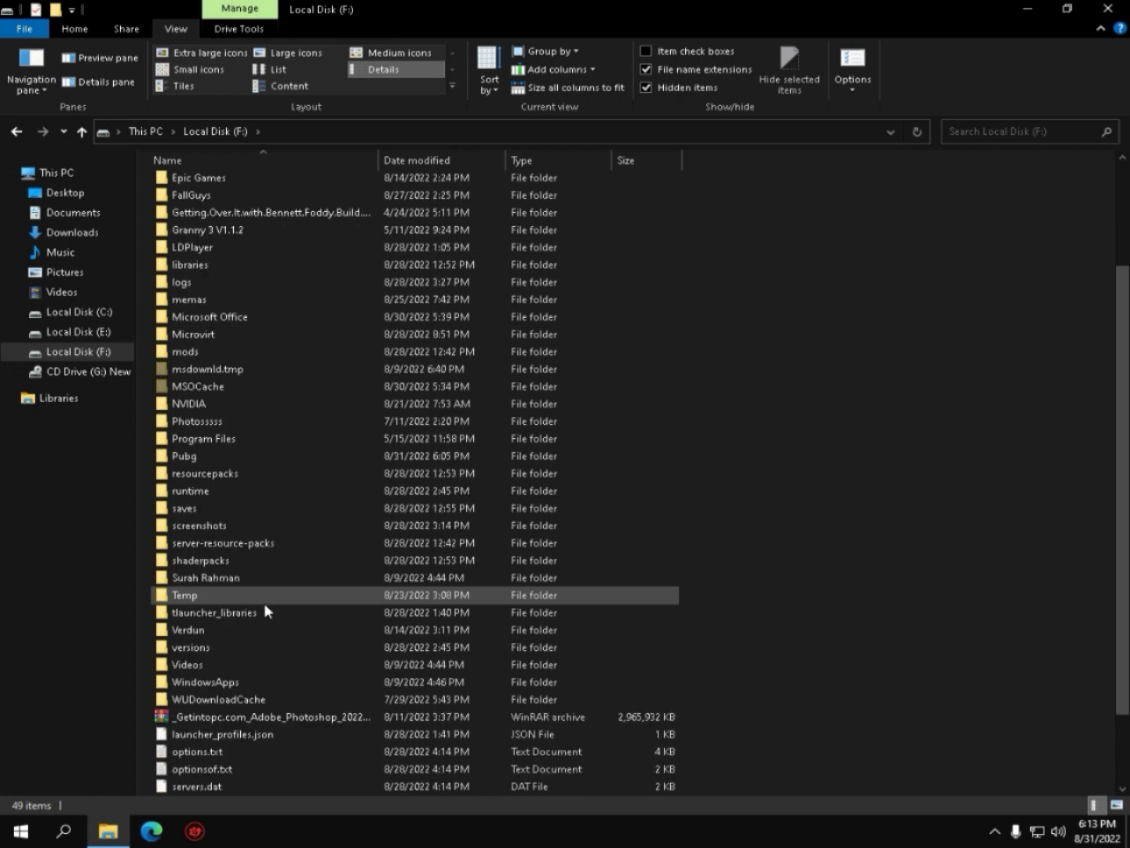
pyautogui.click(190, 597)
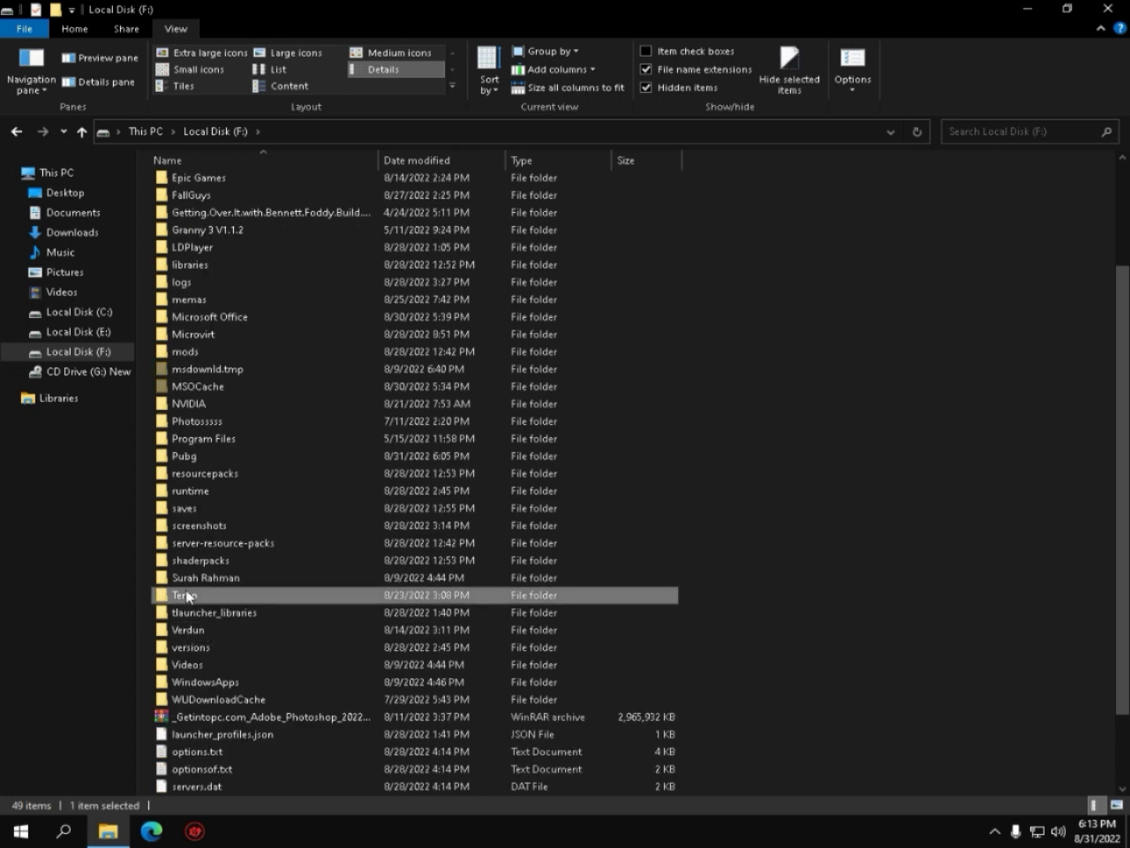
pyautogui.press('Delete')
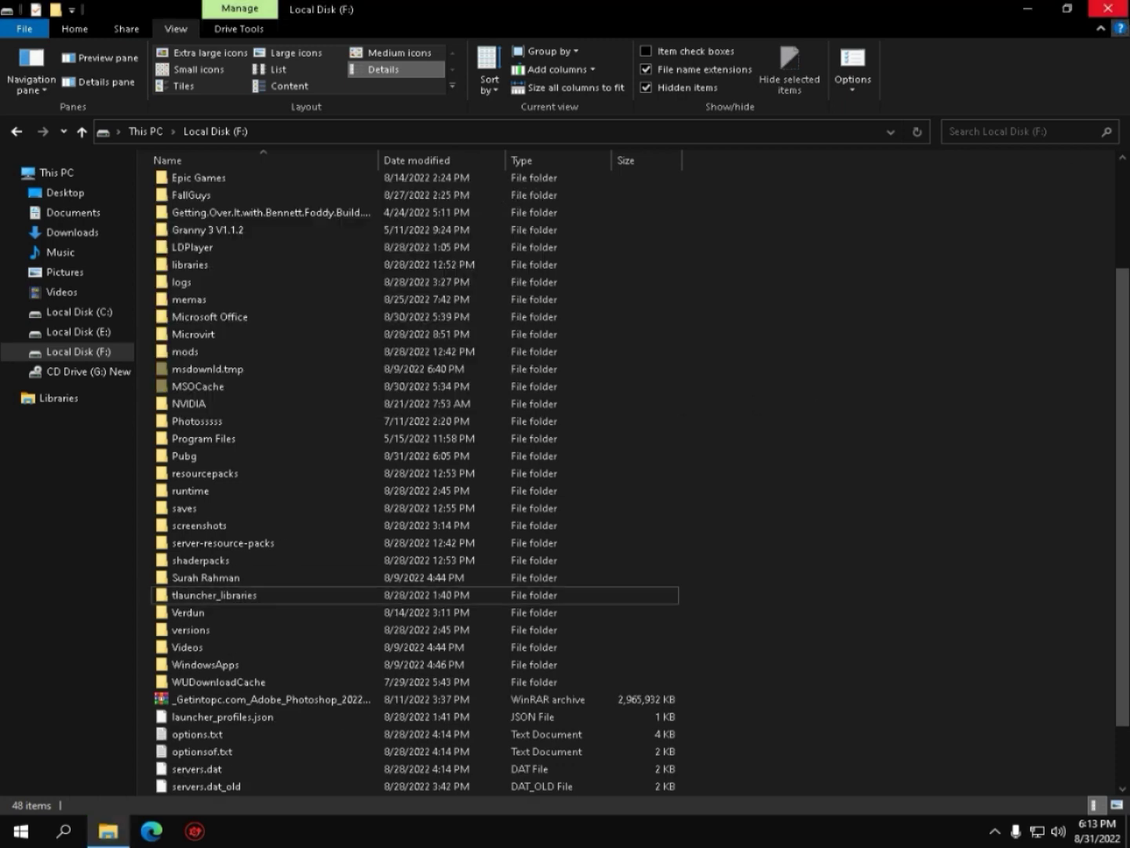
pyautogui.click(1107, 10)
# Open the Run dialog through Windows search and run appdata to open the AppData folder
pyautogui.click(63, 831)
pyautogui.write('run')
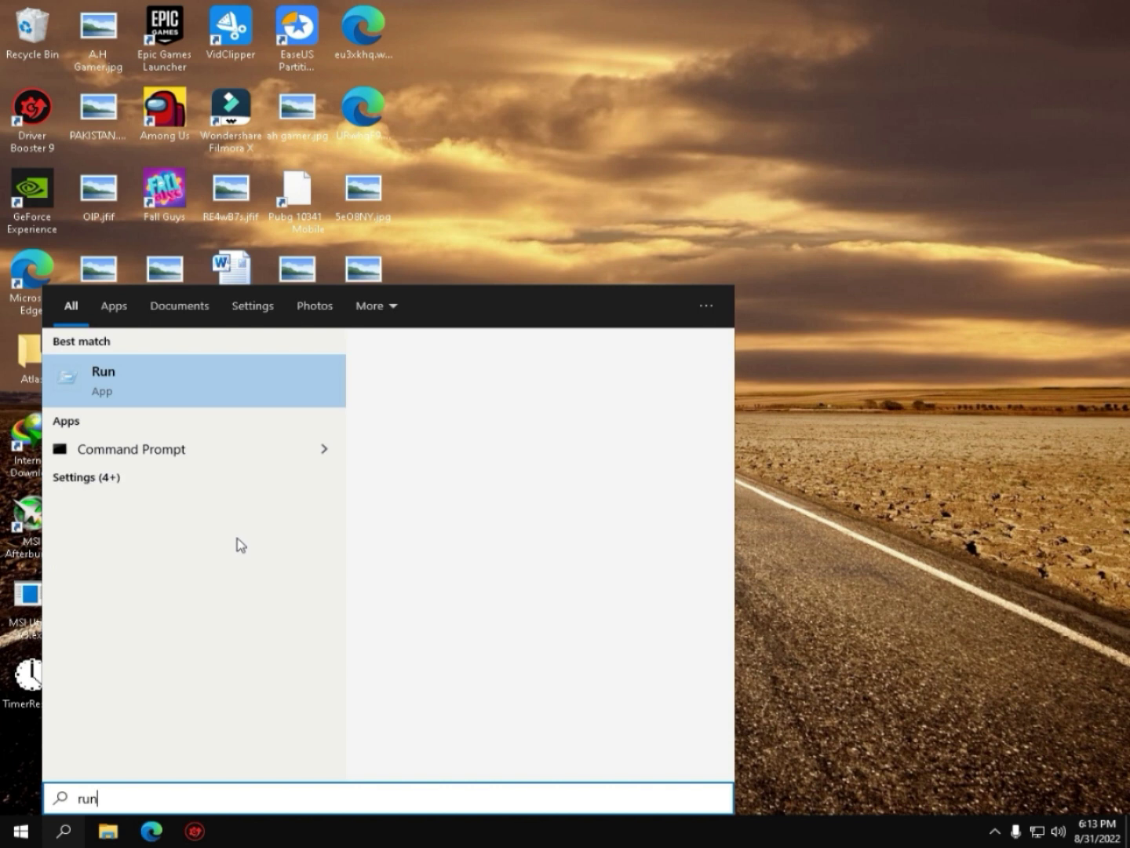
pyautogui.press('Return')
pyautogui.write('appdata')
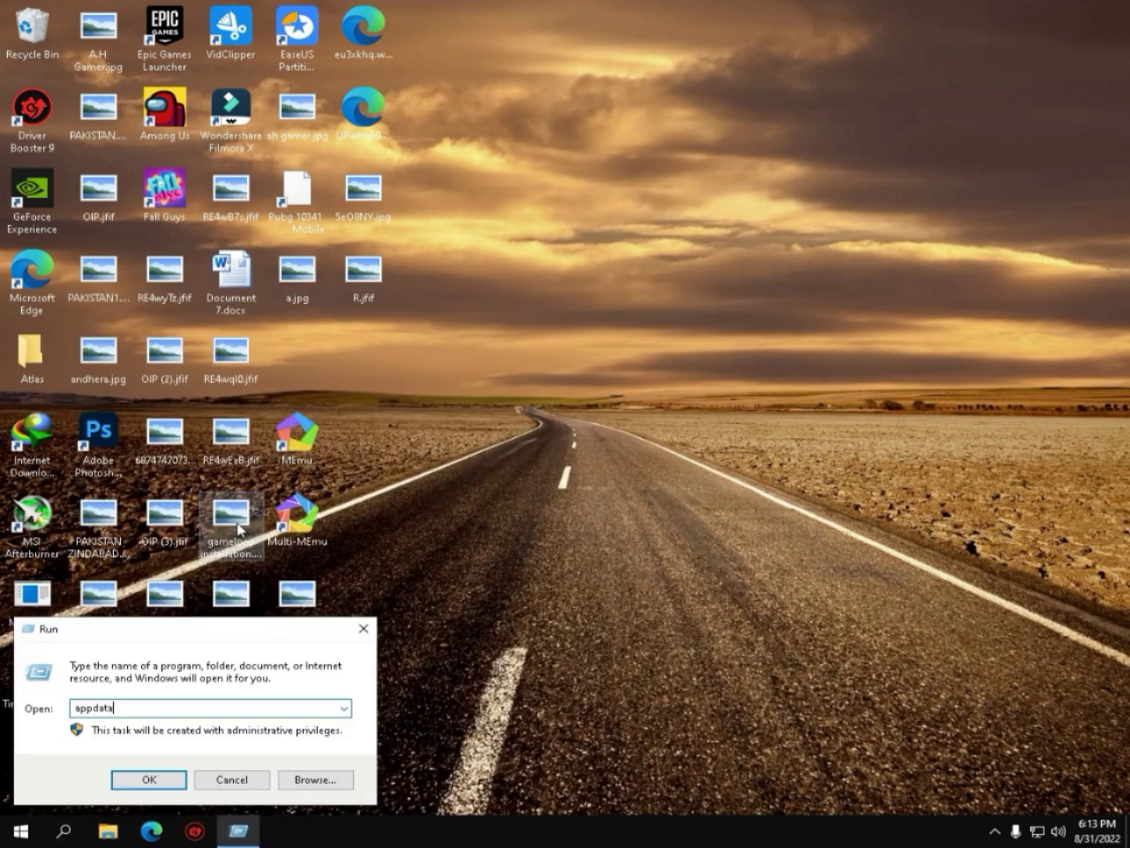
pyautogui.press('Return')
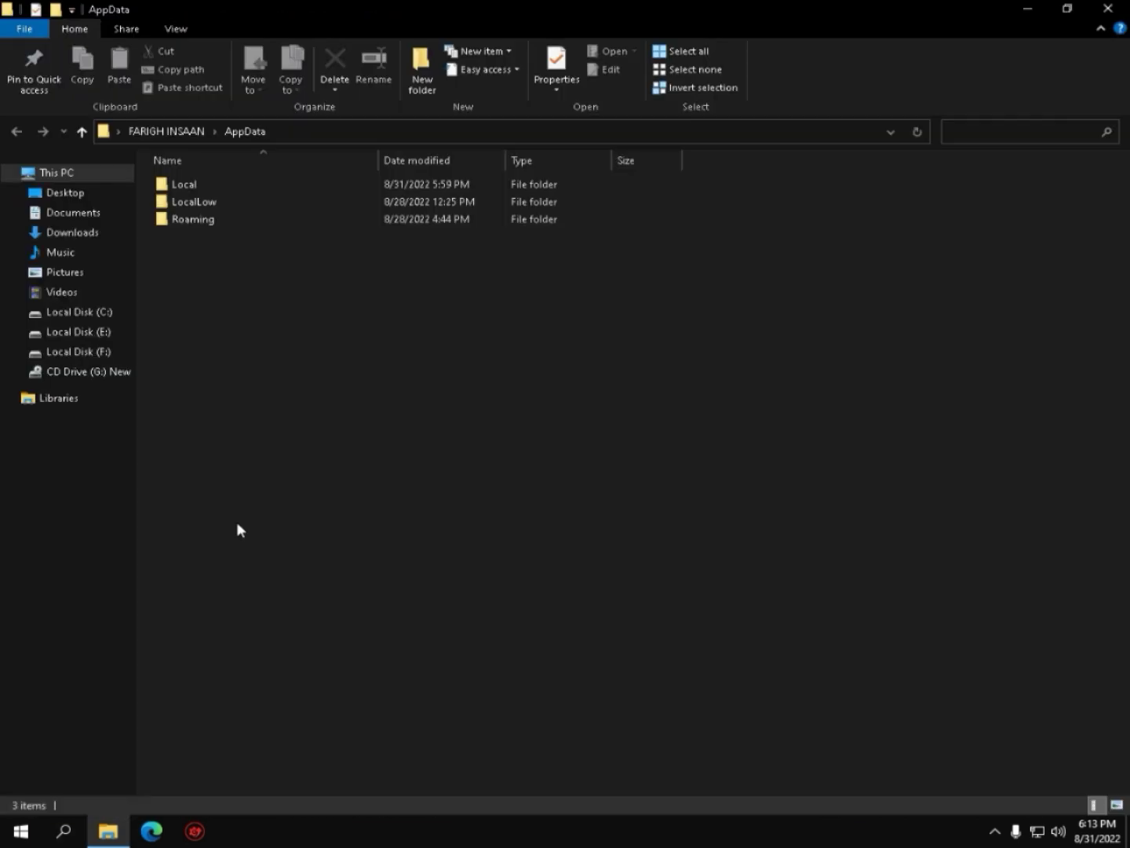
# Delete the Tencent folder from AppData's Local folder
pyautogui.click(183, 188)
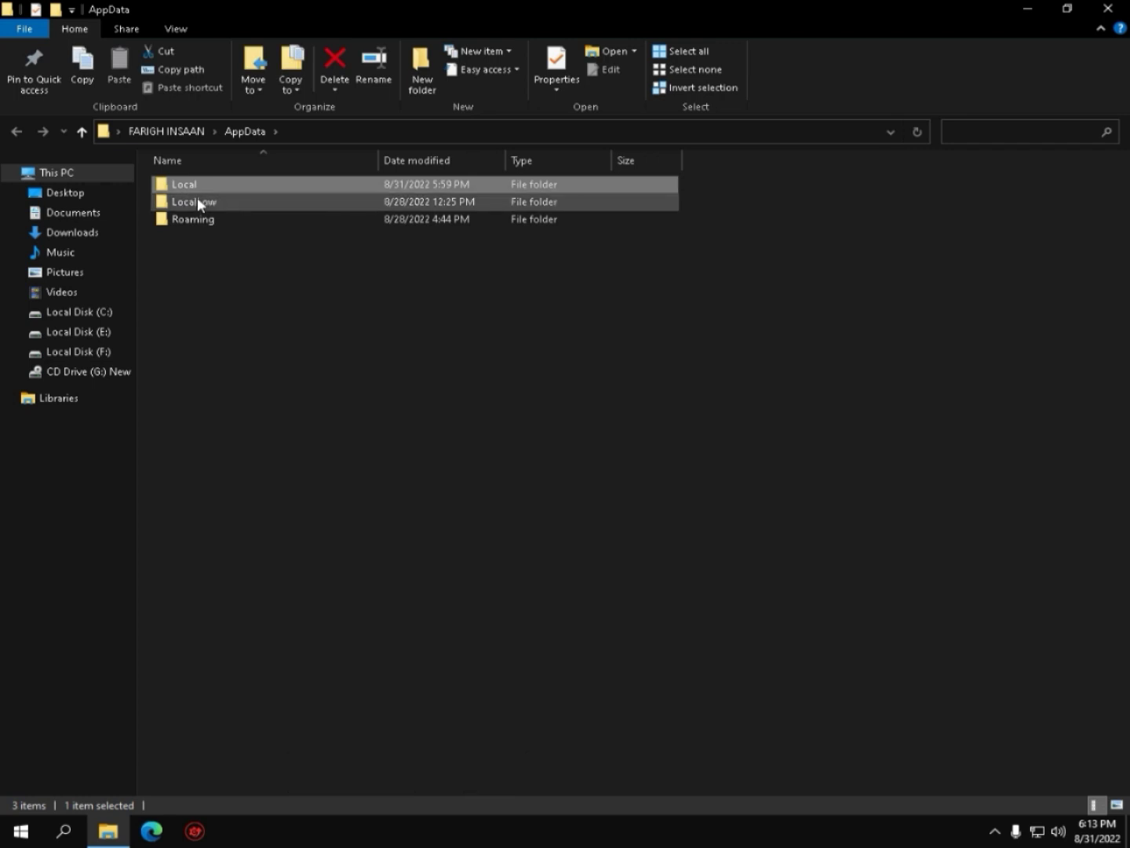
pyautogui.doubleClick(196, 187)
pyautogui.click(173, 583)
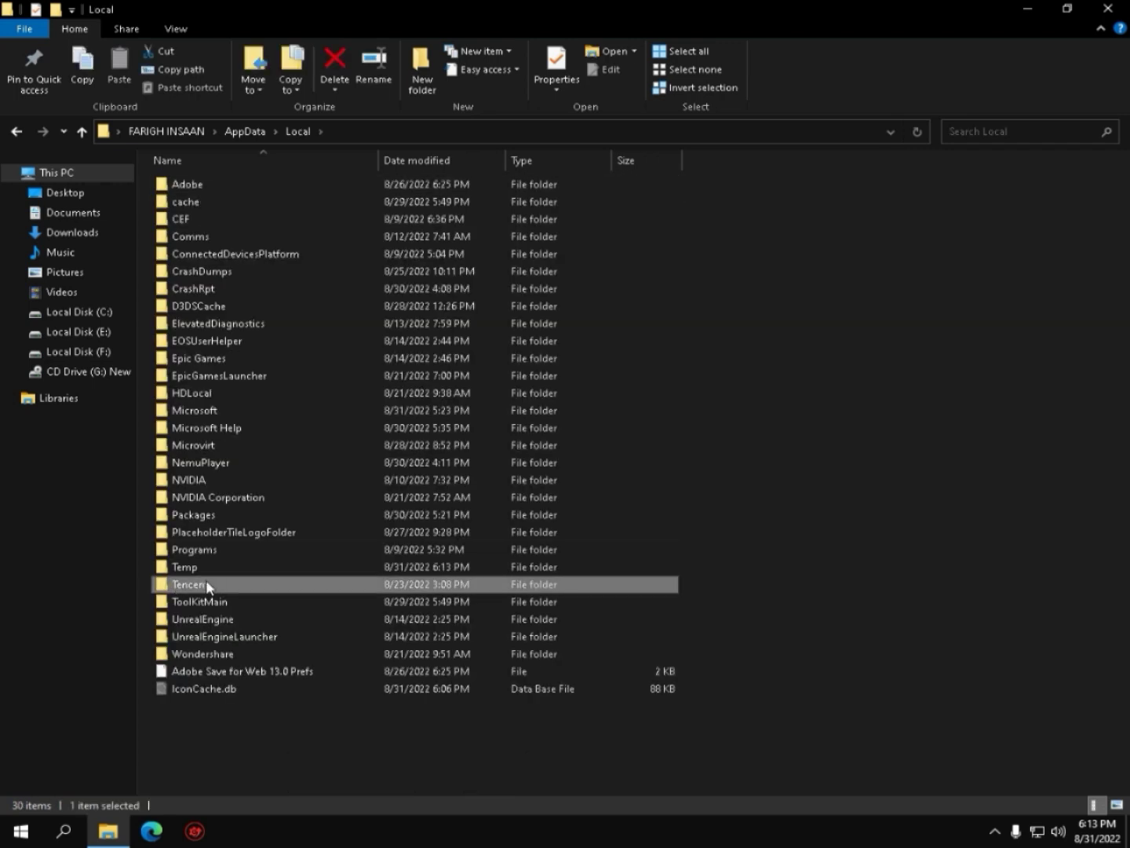
pyautogui.press('Delete')
# Delete the Tencent folder from AppData's Roaming folder and close File Explorer
pyautogui.click(235, 134)
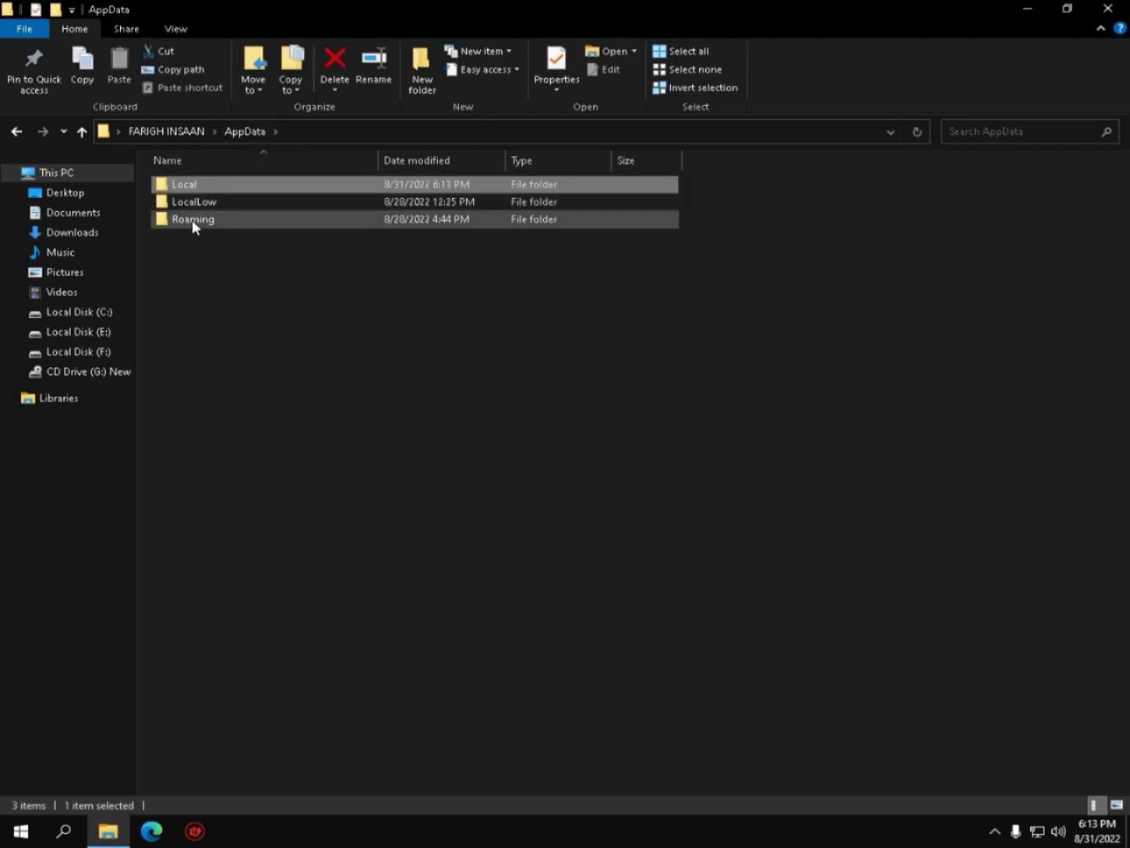
pyautogui.doubleClick(192, 219)
pyautogui.click(206, 464)
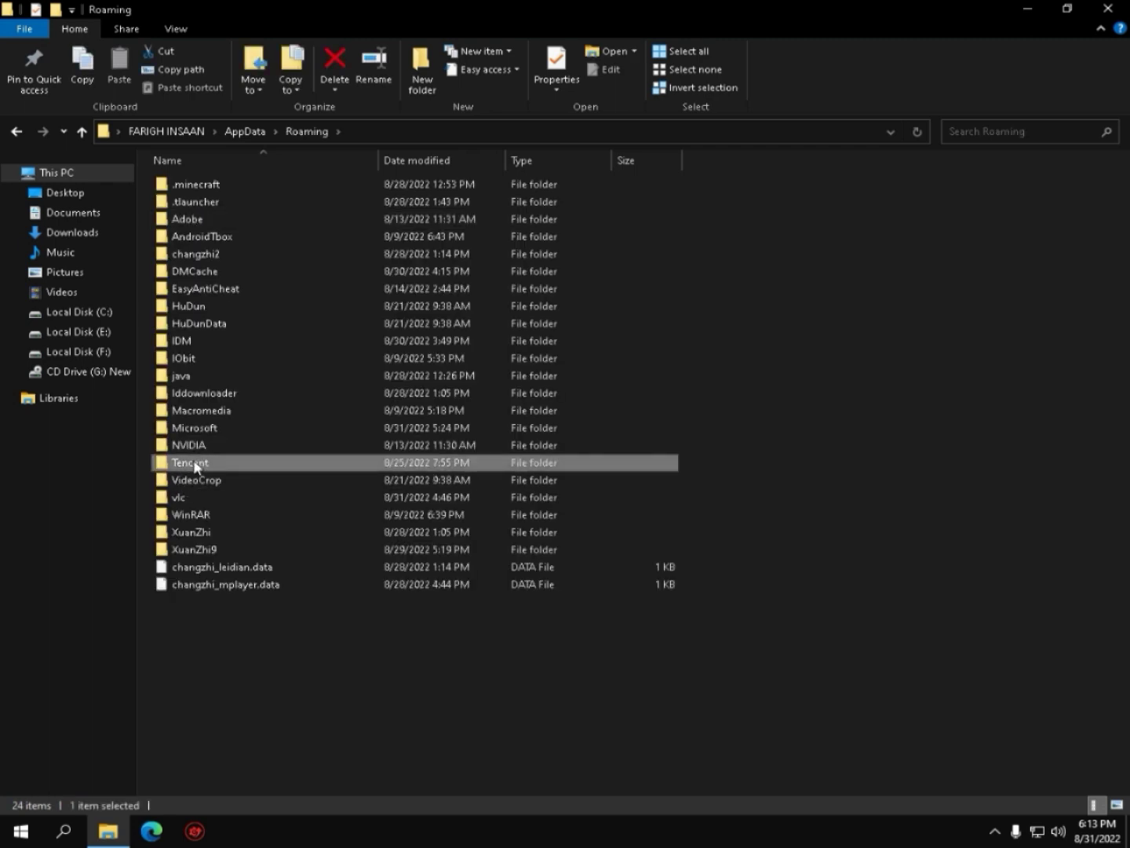
pyautogui.press('Delete')
pyautogui.click(1107, 9)
# Empty the Recycle Bin and confirm the permanent deletion
pyautogui.rightClick(56, 36)
pyautogui.click(87, 67)
pyautogui.click(606, 431)
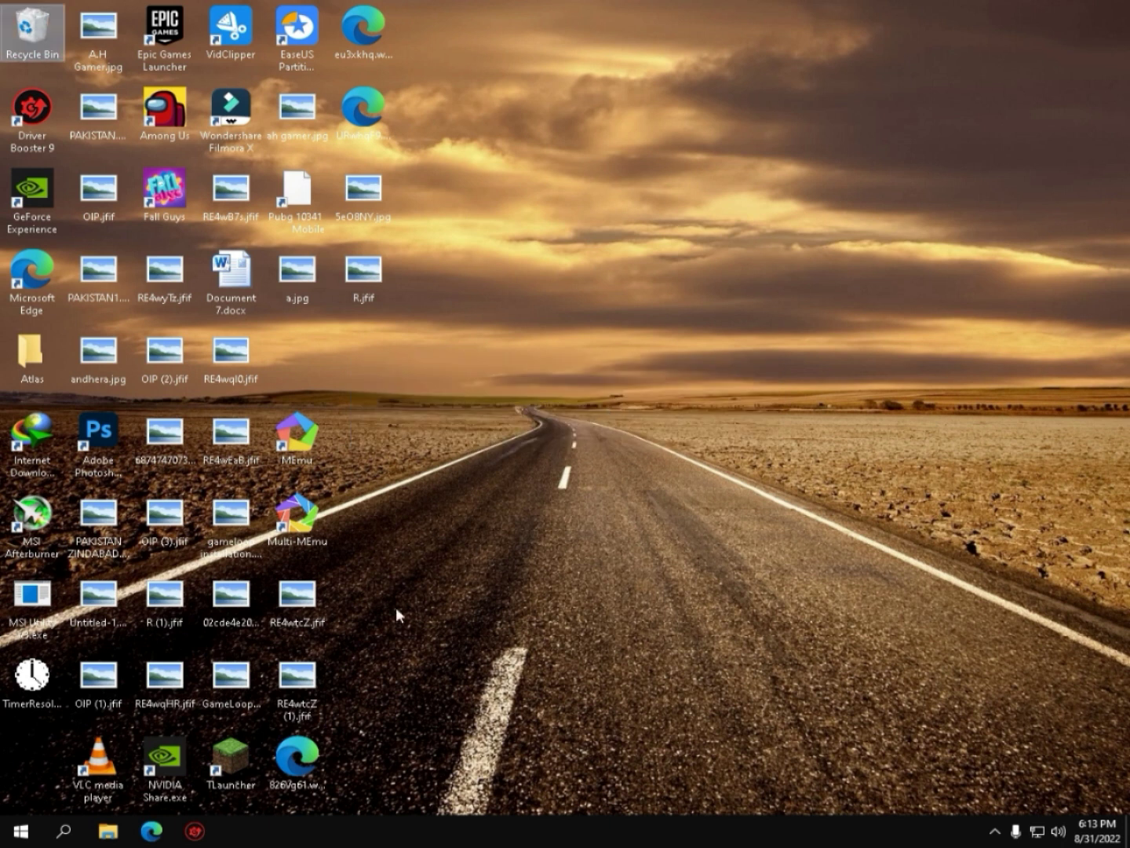
# Search Windows for "reg" and open the Registry Editor
pyautogui.click(67, 833)
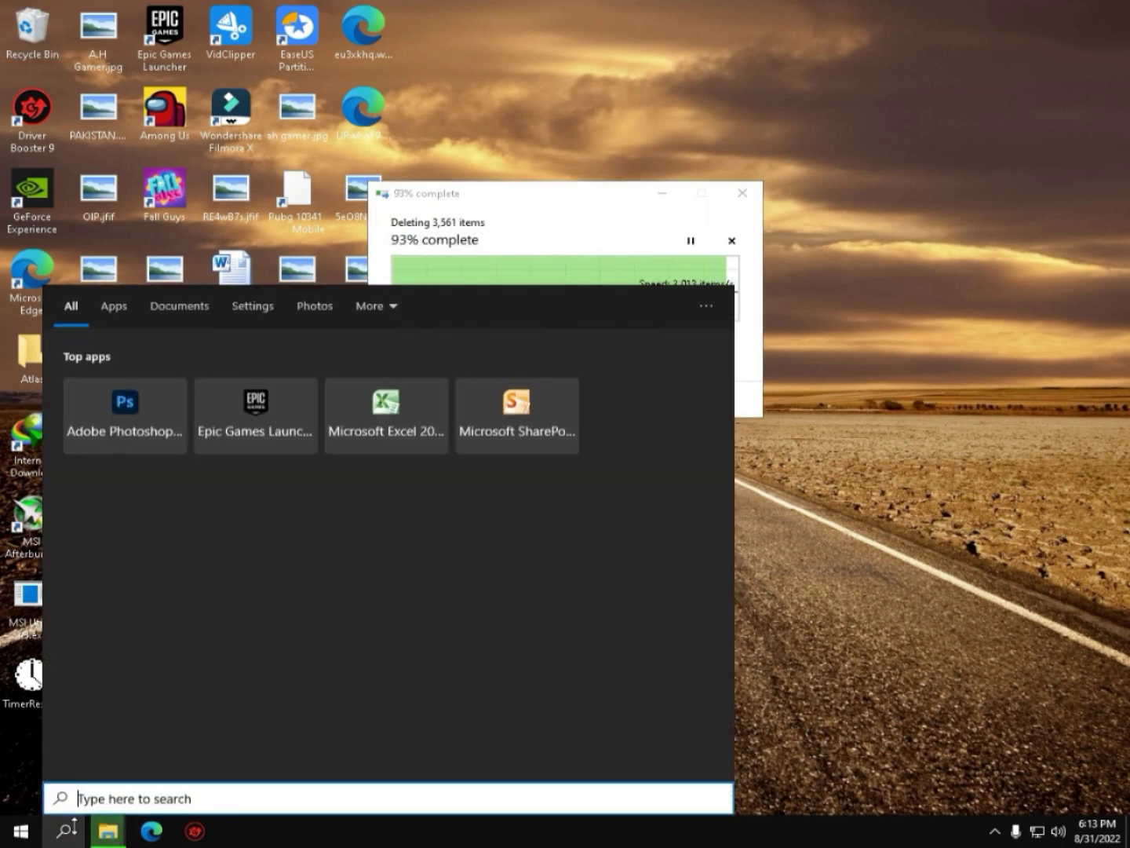
pyautogui.write('reg')
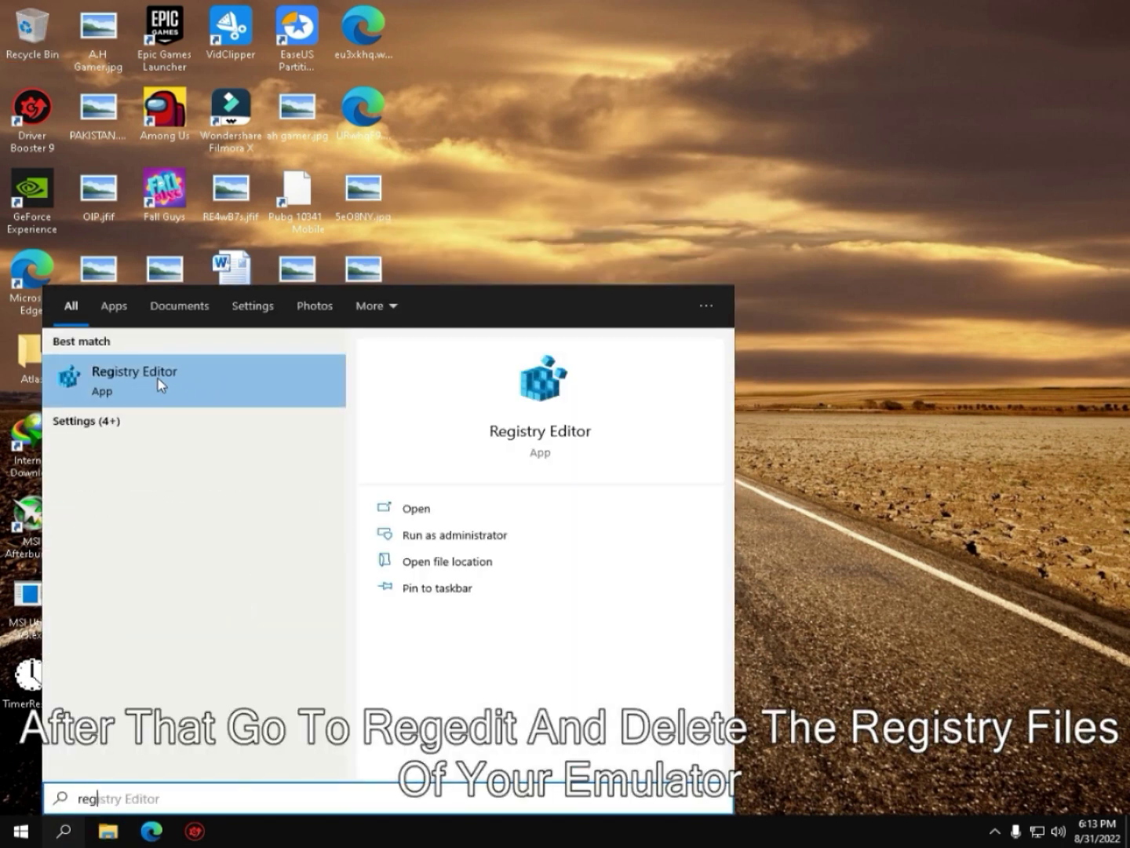
pyautogui.click(215, 377)
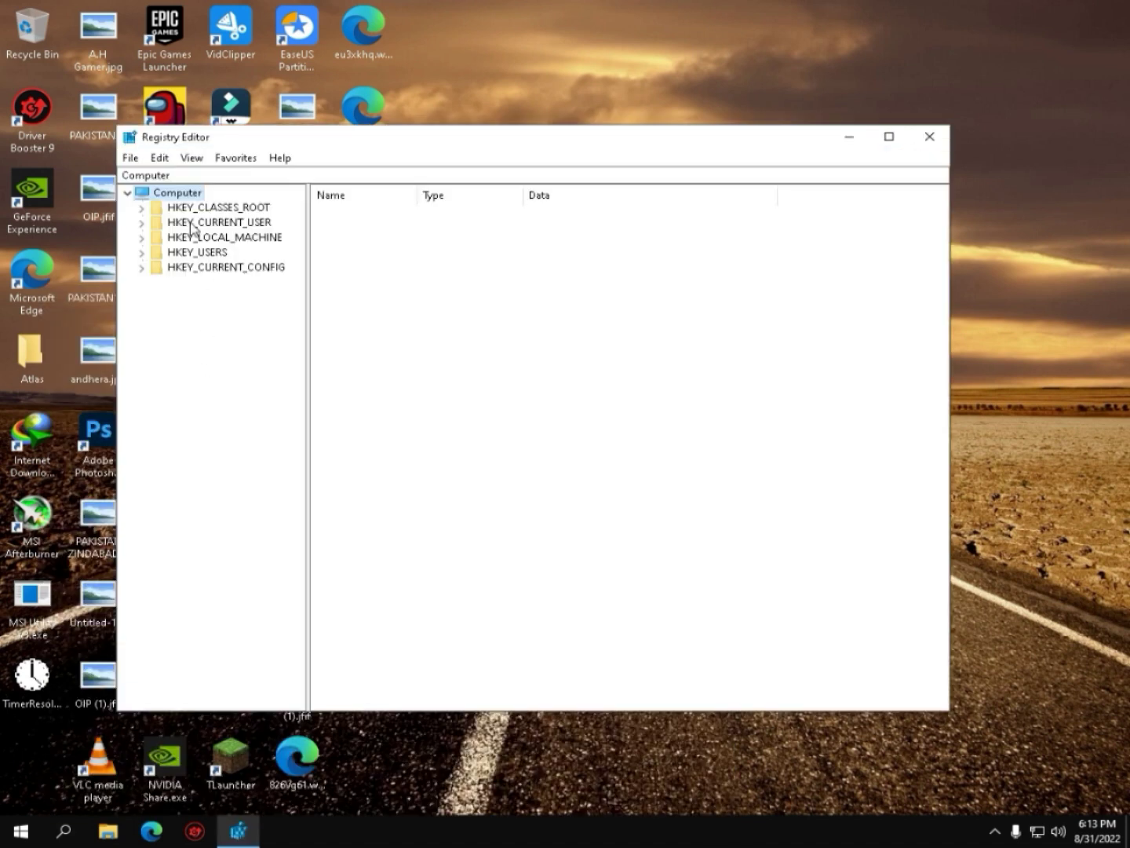
# Delete the Tencent key under HKEY_LOCAL_MACHINE\SOFTWARE\WOW6432Node and confirm the deletion
pyautogui.click(141, 237)
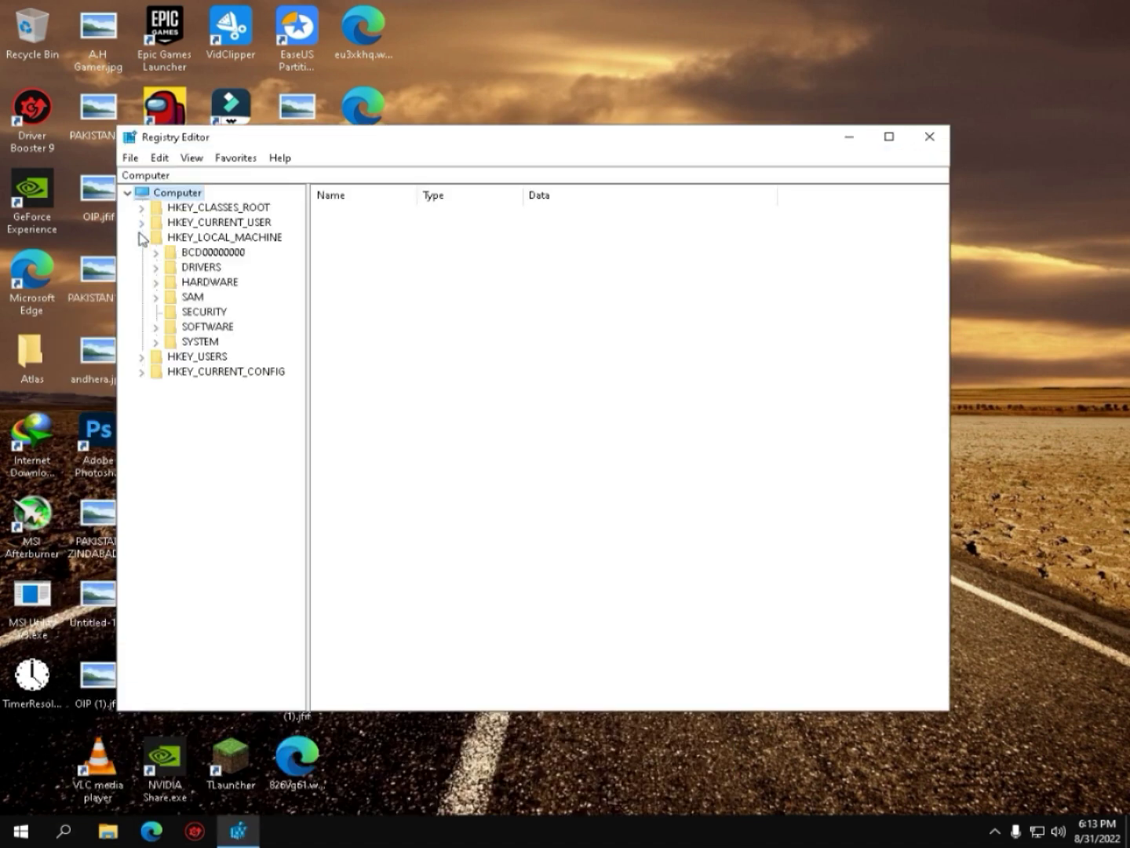
pyautogui.click(157, 326)
pyautogui.scroll(-1, 196, 416)
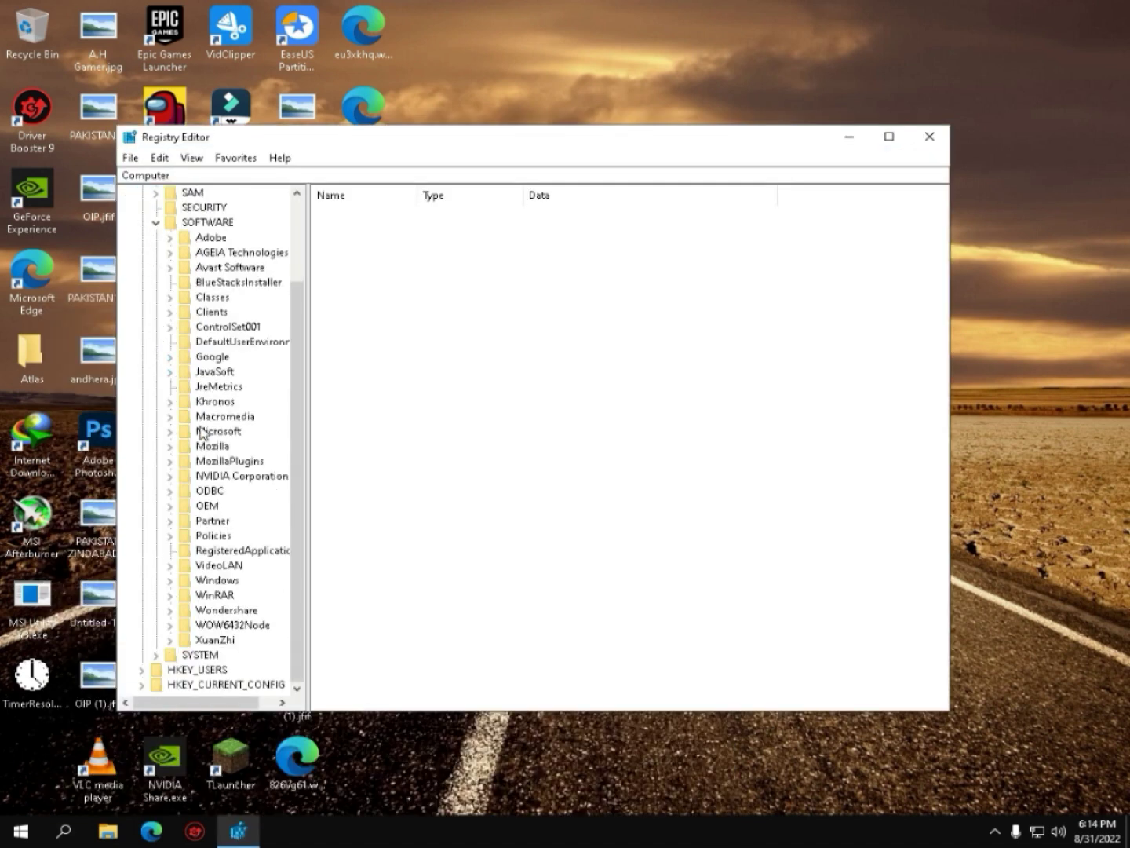
pyautogui.click(177, 625)
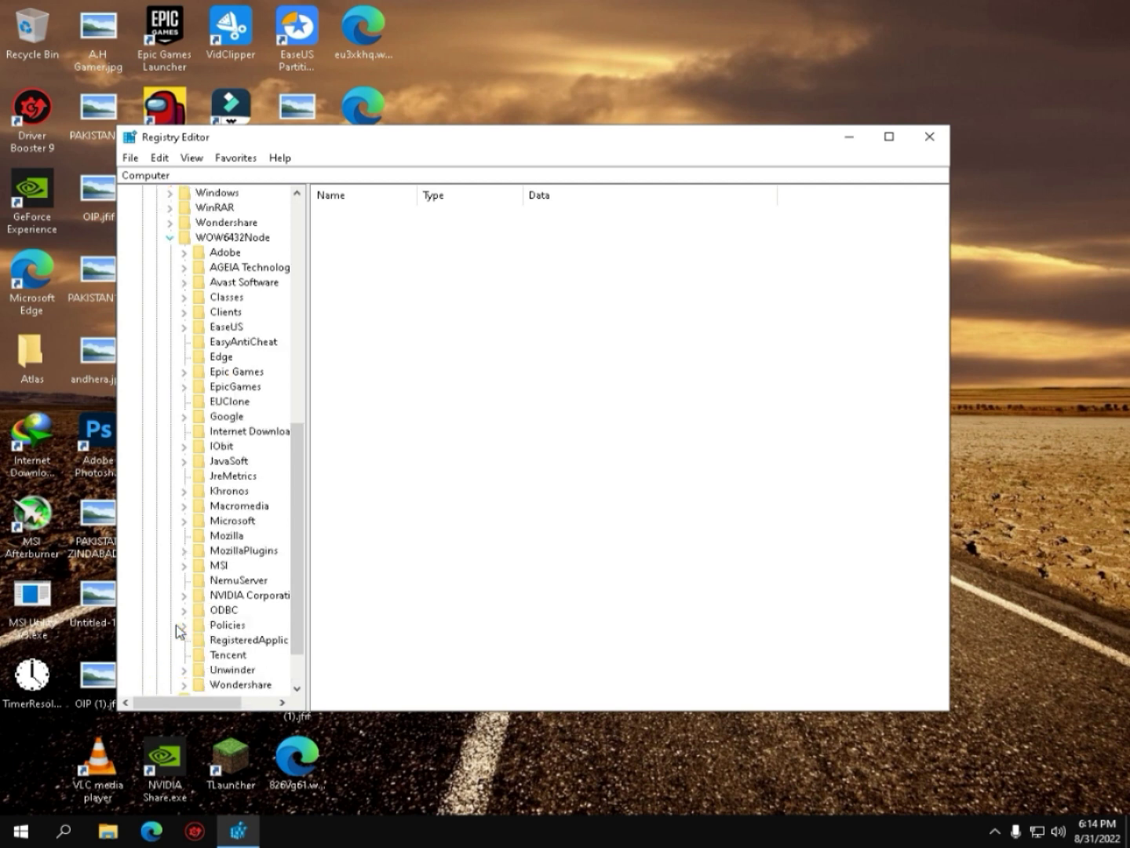
pyautogui.click(227, 654)
pyautogui.rightClick(232, 656)
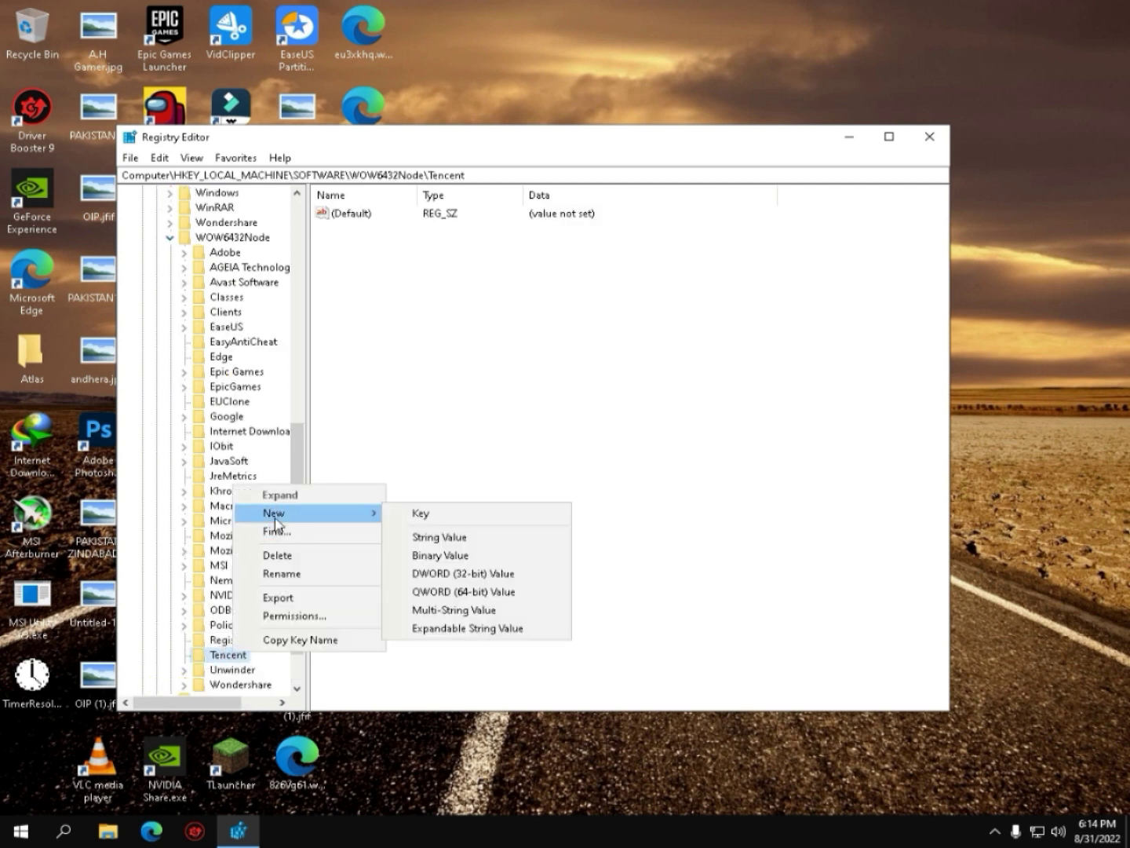
pyautogui.click(278, 554)
pyautogui.click(656, 414)
# Delete the Tencent key under HKEY_CURRENT_USER\SOFTWARE, confirm the deletion and collapse the branch
pyautogui.scroll(11, 153, 428)
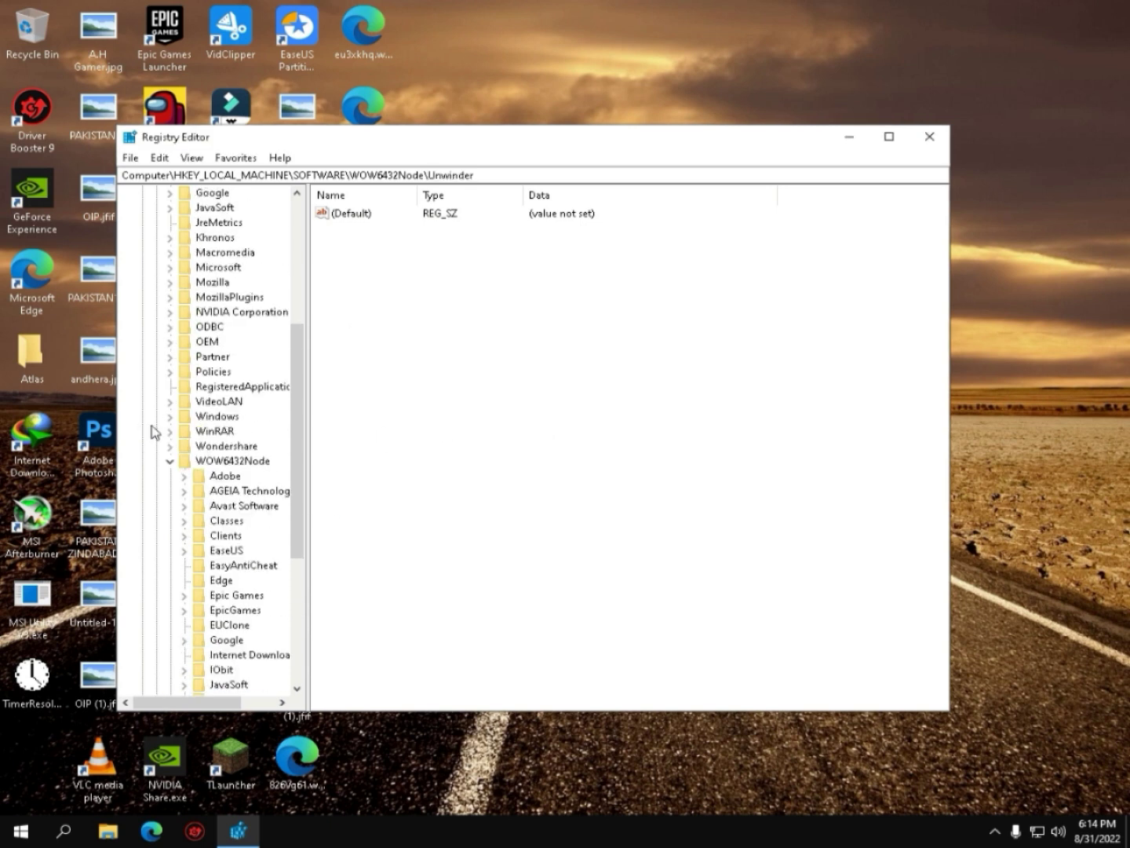
pyautogui.click(142, 237)
pyautogui.click(142, 223)
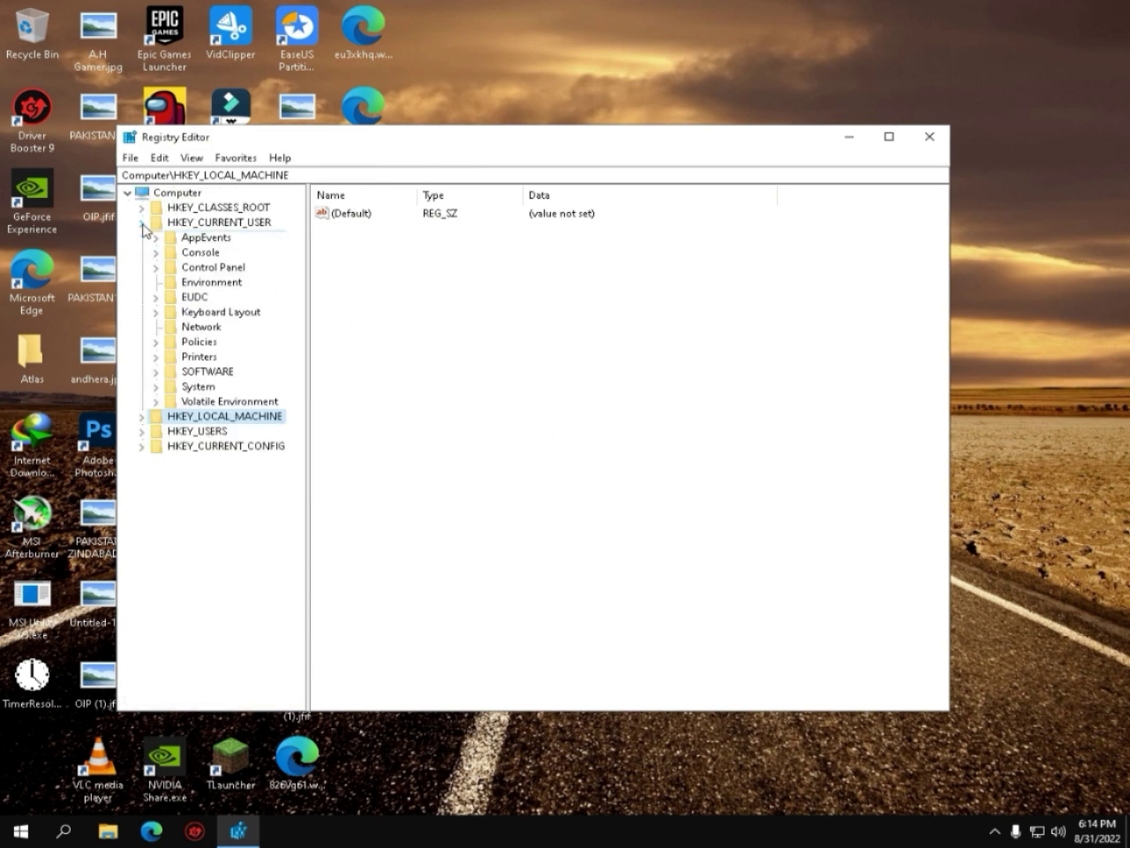
pyautogui.click(155, 374)
pyautogui.scroll(-2, 228, 561)
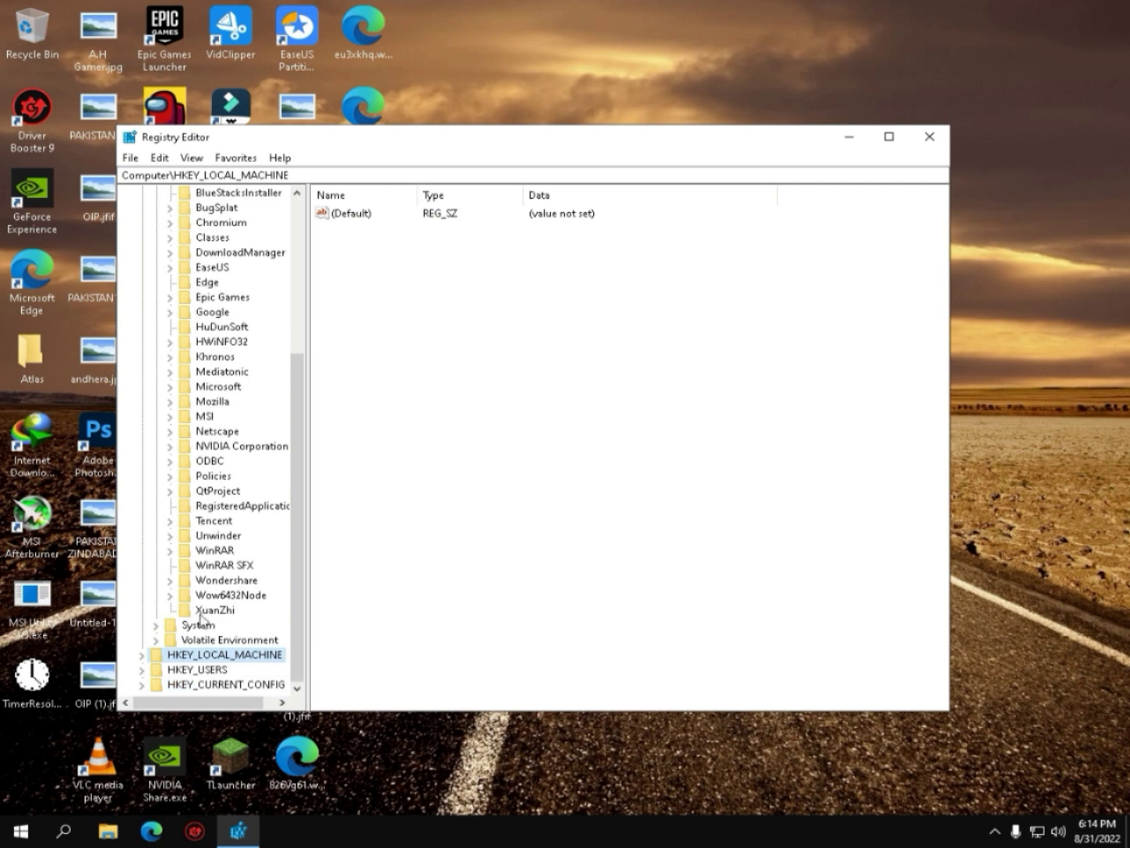
pyautogui.rightClick(226, 520)
pyautogui.click(271, 595)
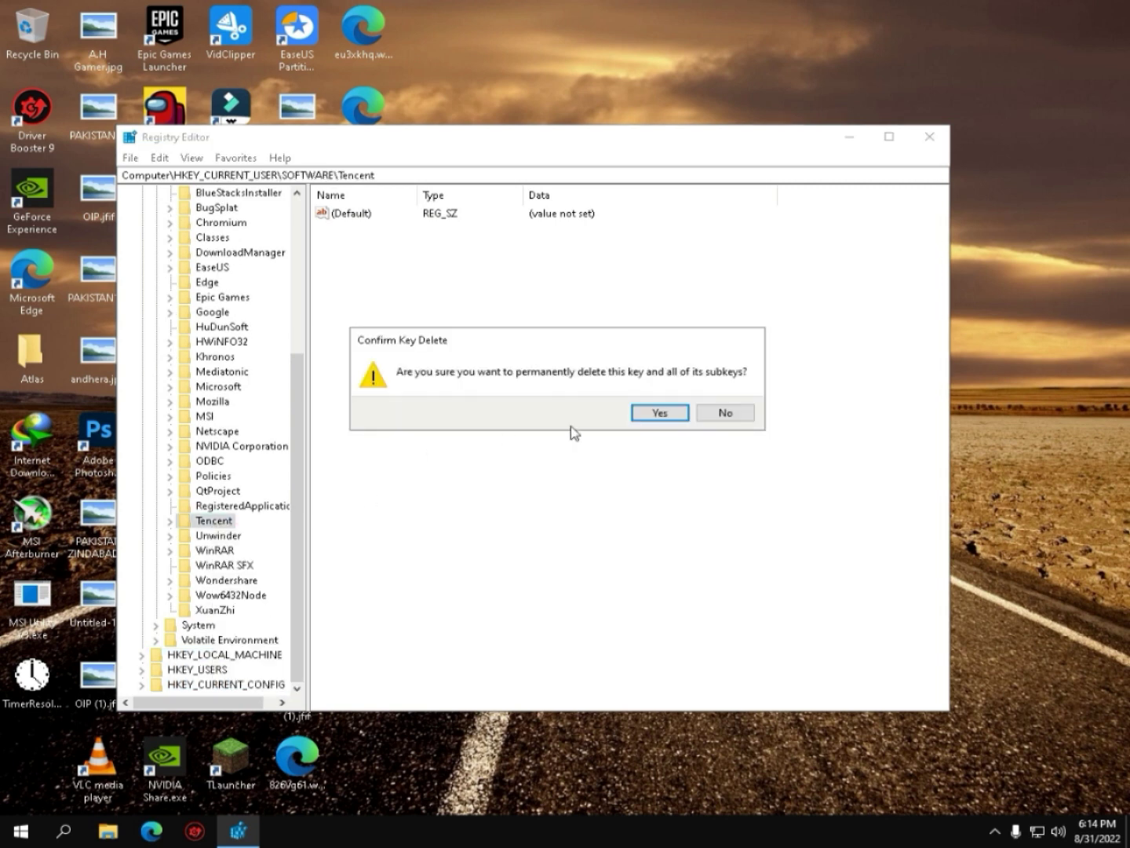
pyautogui.click(659, 415)
pyautogui.scroll(5, 226, 426)
pyautogui.click(141, 223)
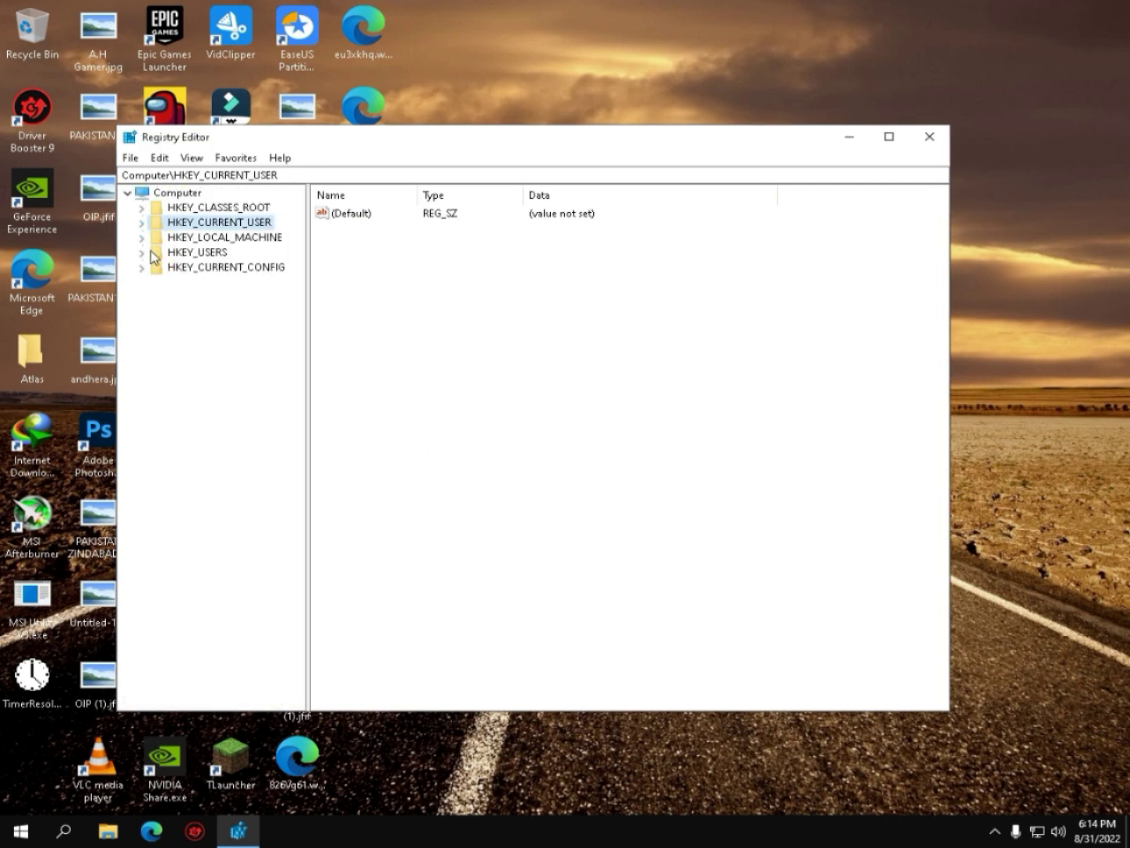
# Delete the Tencent key under HKEY_USERS\.DEFAULT\Software and confirm the deletion
pyautogui.click(141, 237)
pyautogui.click(143, 190)
pyautogui.click(146, 253)
pyautogui.click(156, 269)
pyautogui.click(170, 387)
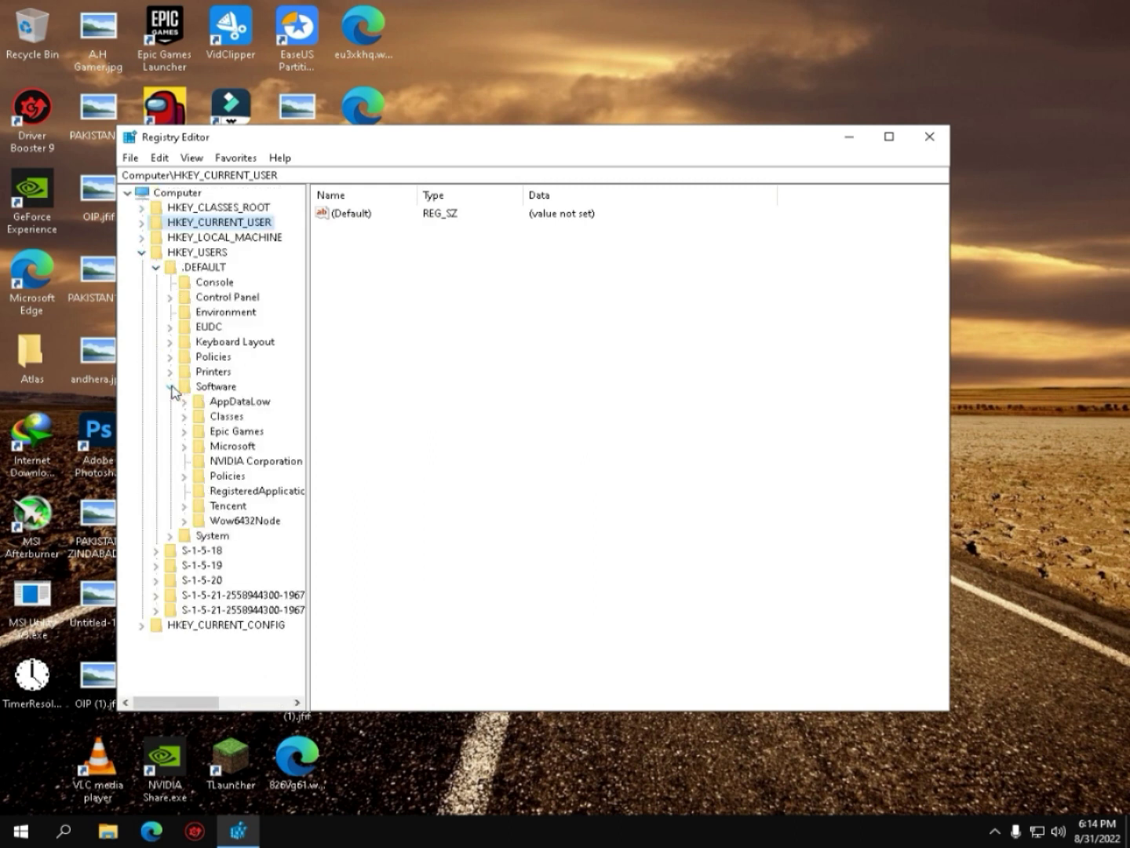
pyautogui.rightClick(215, 506)
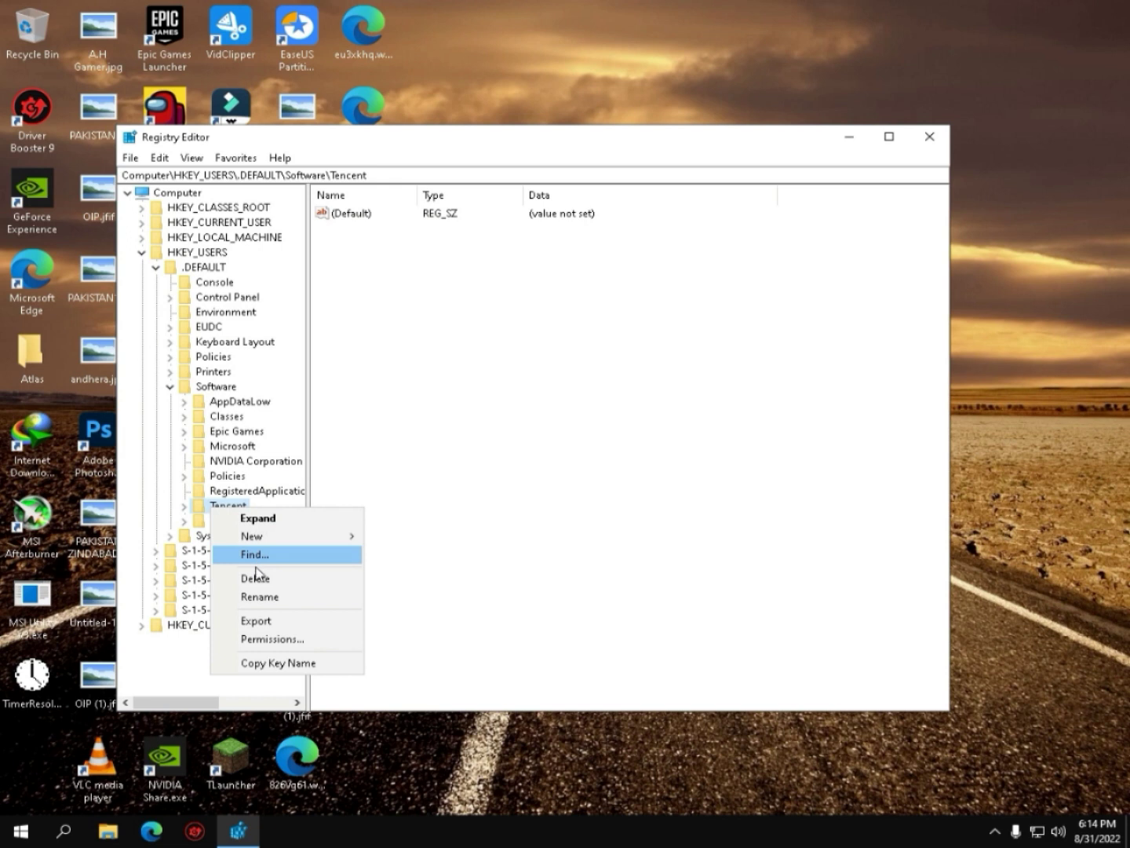
pyautogui.click(253, 577)
pyautogui.click(656, 413)
# Collapse the .DEFAULT branch and check the Software keys of S-1-5-18 and S-1-5-19 under HKEY_USERS for Tencent entries
pyautogui.click(142, 251)
pyautogui.click(142, 252)
pyautogui.click(170, 387)
pyautogui.click(156, 267)
pyautogui.click(156, 281)
pyautogui.click(167, 403)
pyautogui.click(166, 402)
pyautogui.click(158, 283)
pyautogui.click(158, 298)
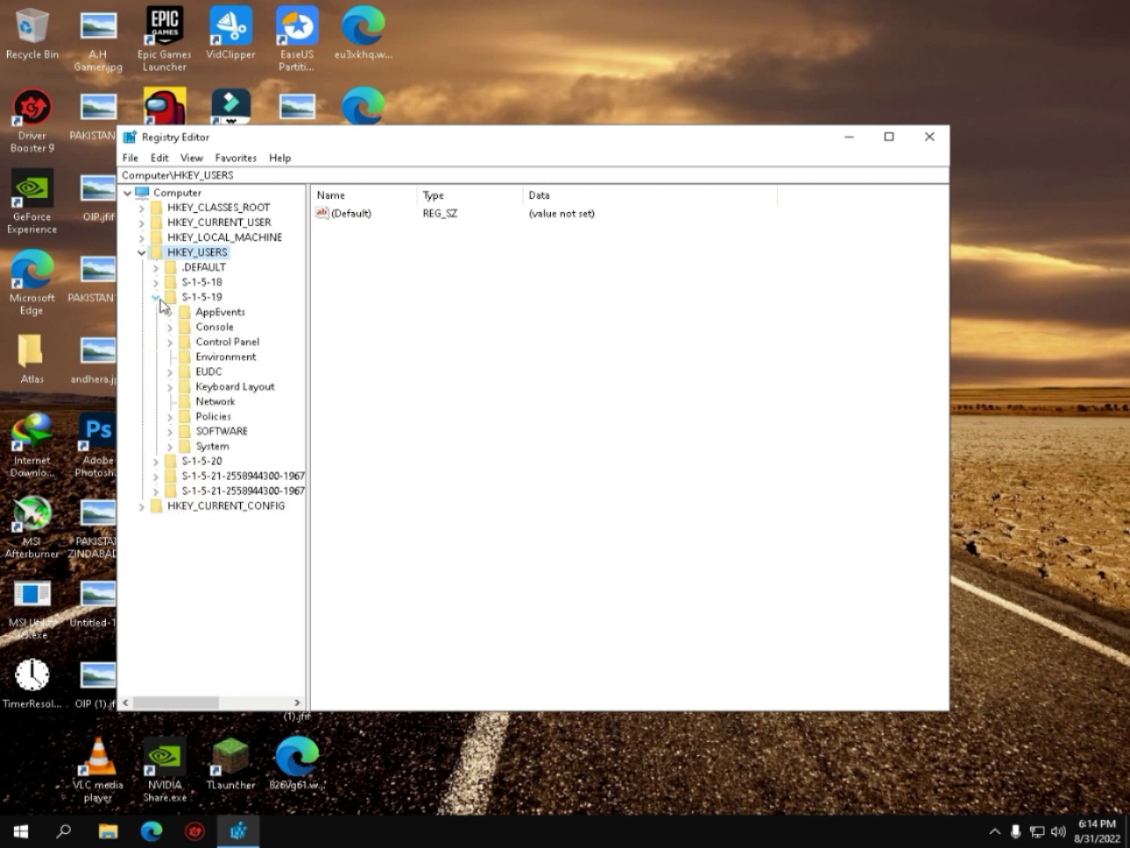
pyautogui.click(170, 432)
pyautogui.click(171, 431)
pyautogui.click(155, 297)
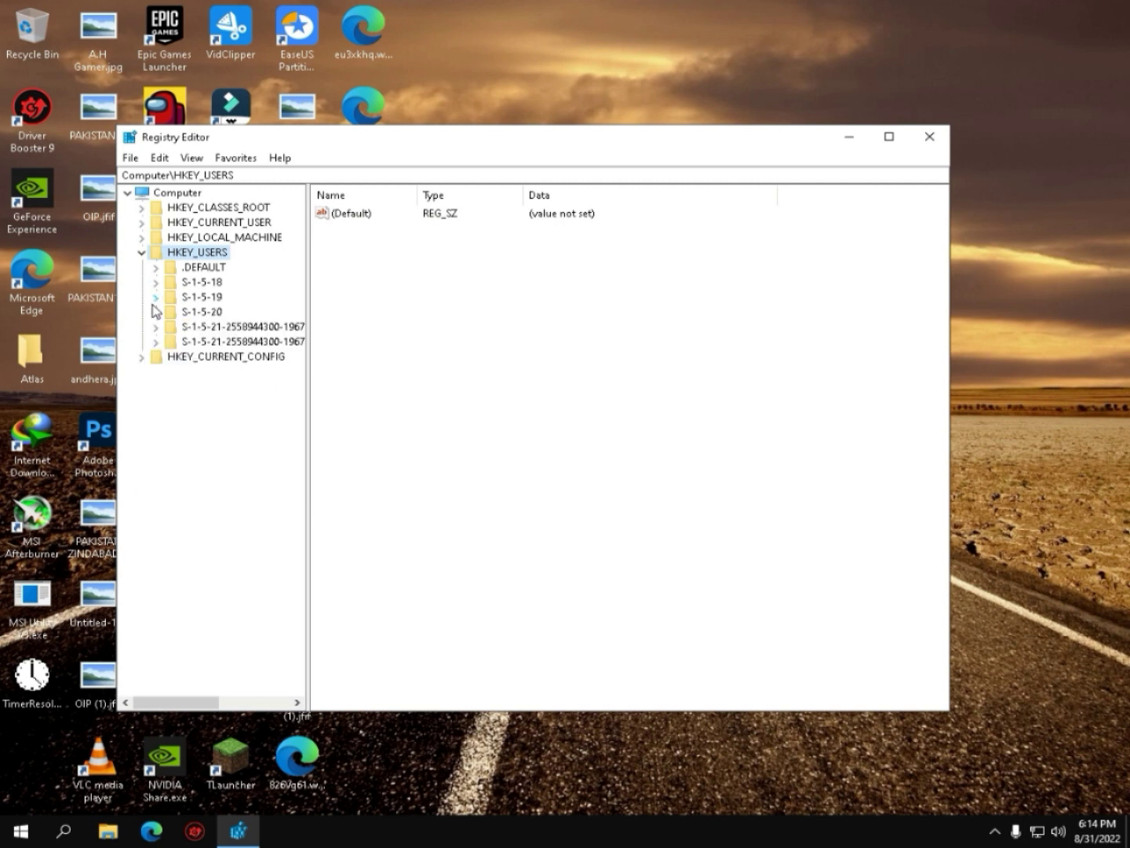
# Check the SOFTWARE key of S-1-5-20 under HKEY_USERS for Tencent entries
pyautogui.click(156, 327)
pyautogui.click(157, 327)
pyautogui.click(155, 312)
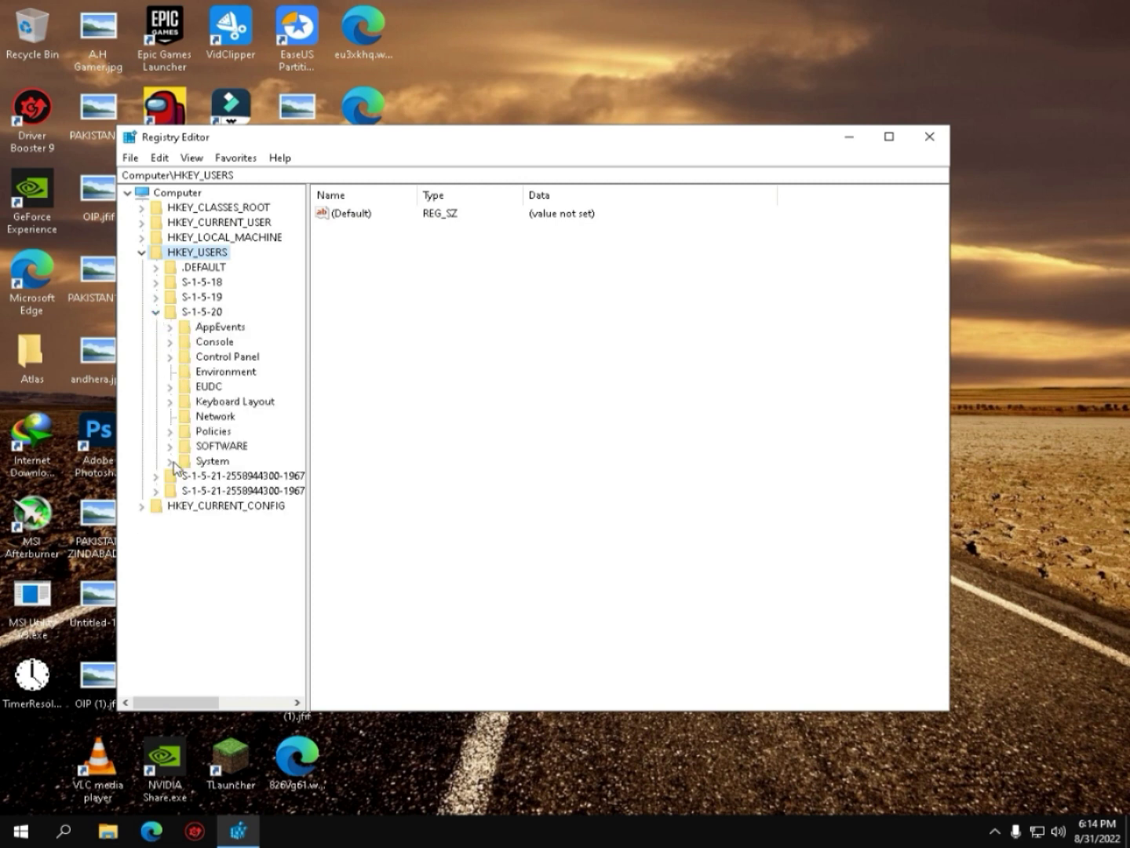
pyautogui.click(170, 446)
pyautogui.click(169, 445)
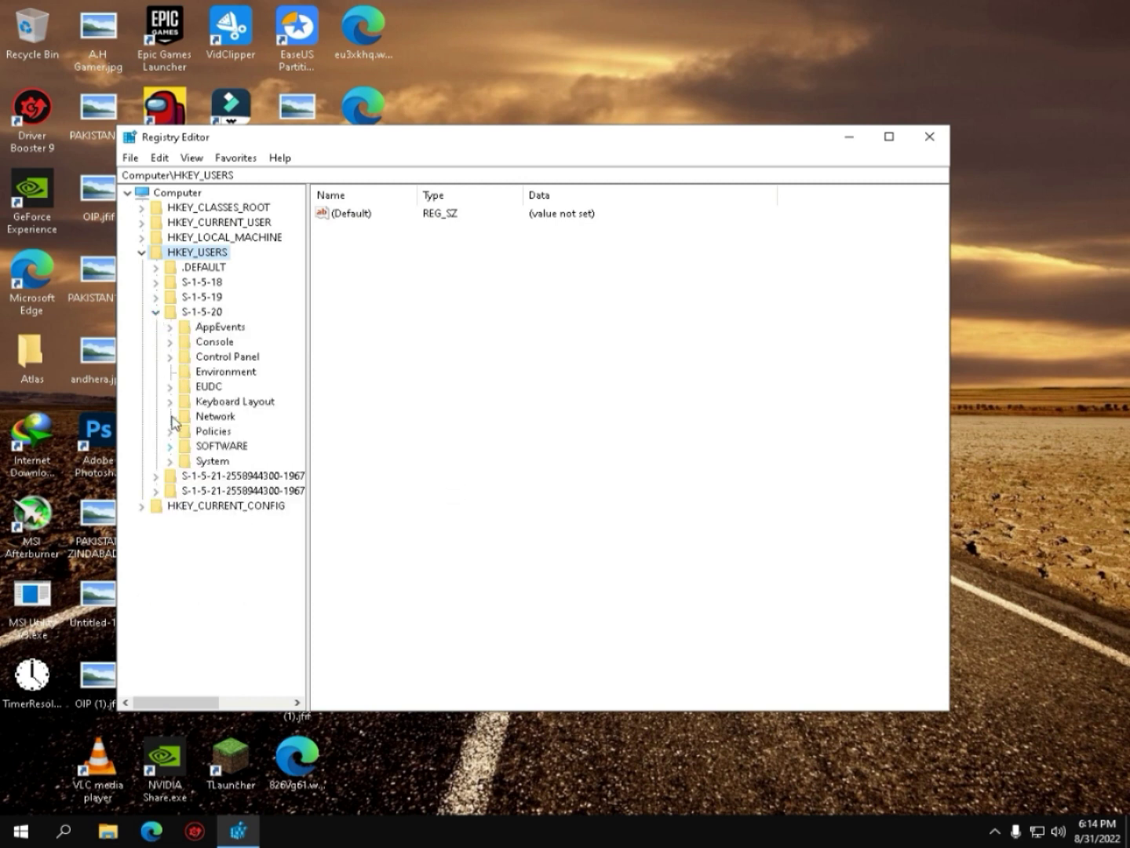
pyautogui.click(156, 311)
# Check the two S-1-5-21 user keys under HKEY_USERS for Tencent entries and close the Registry Editor
pyautogui.click(157, 326)
pyautogui.click(170, 477)
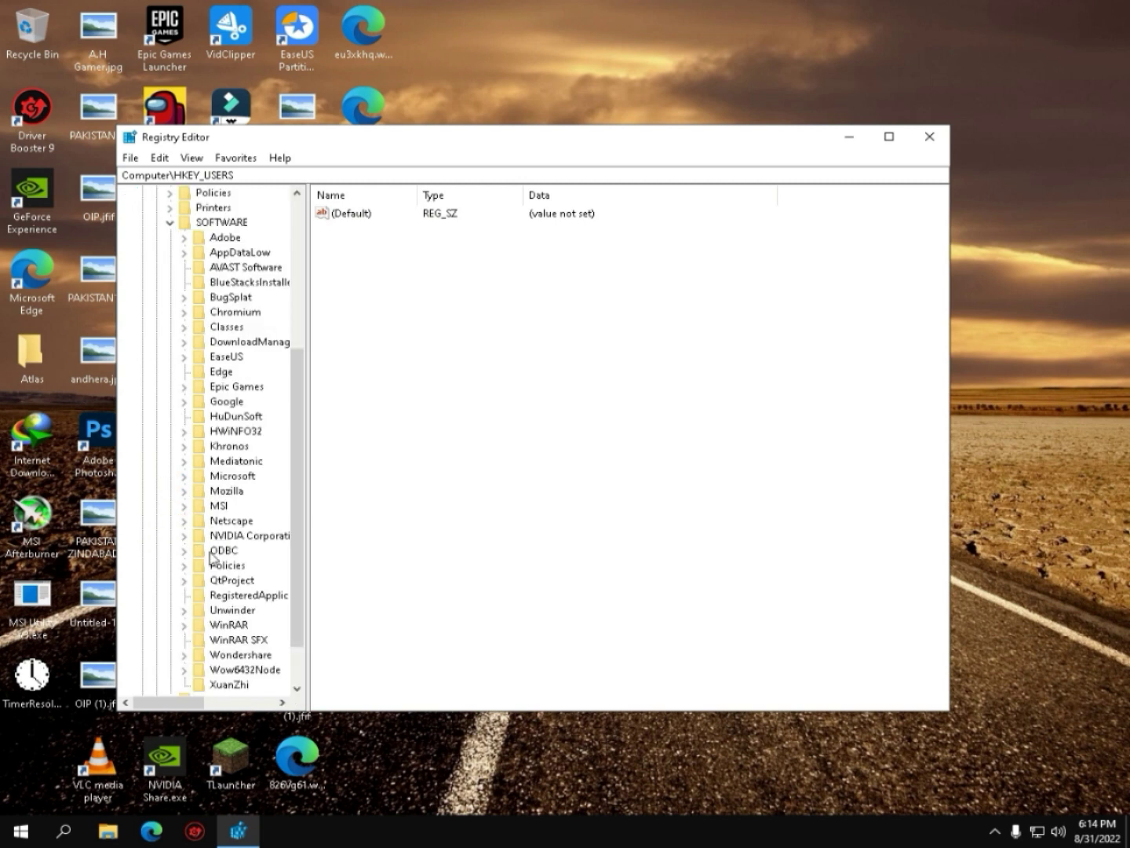
pyautogui.scroll(-1, 238, 622)
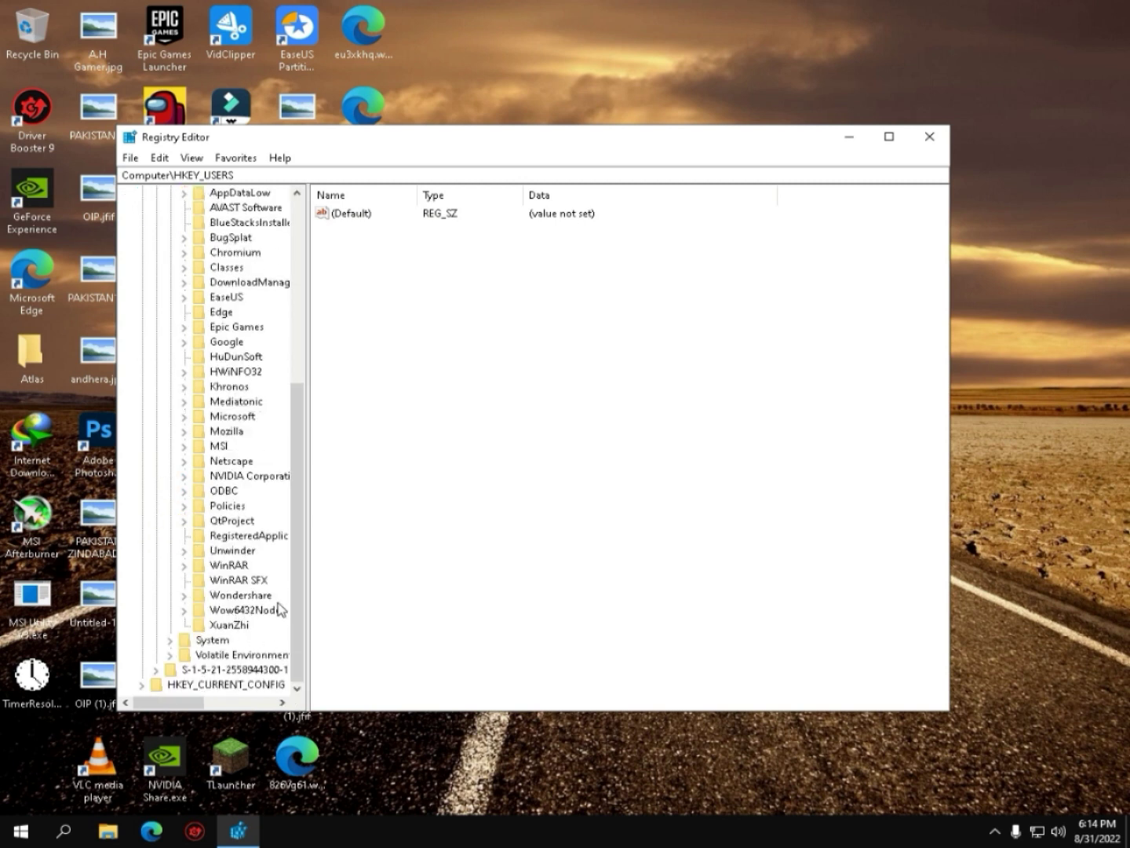
pyautogui.scroll(4, 251, 601)
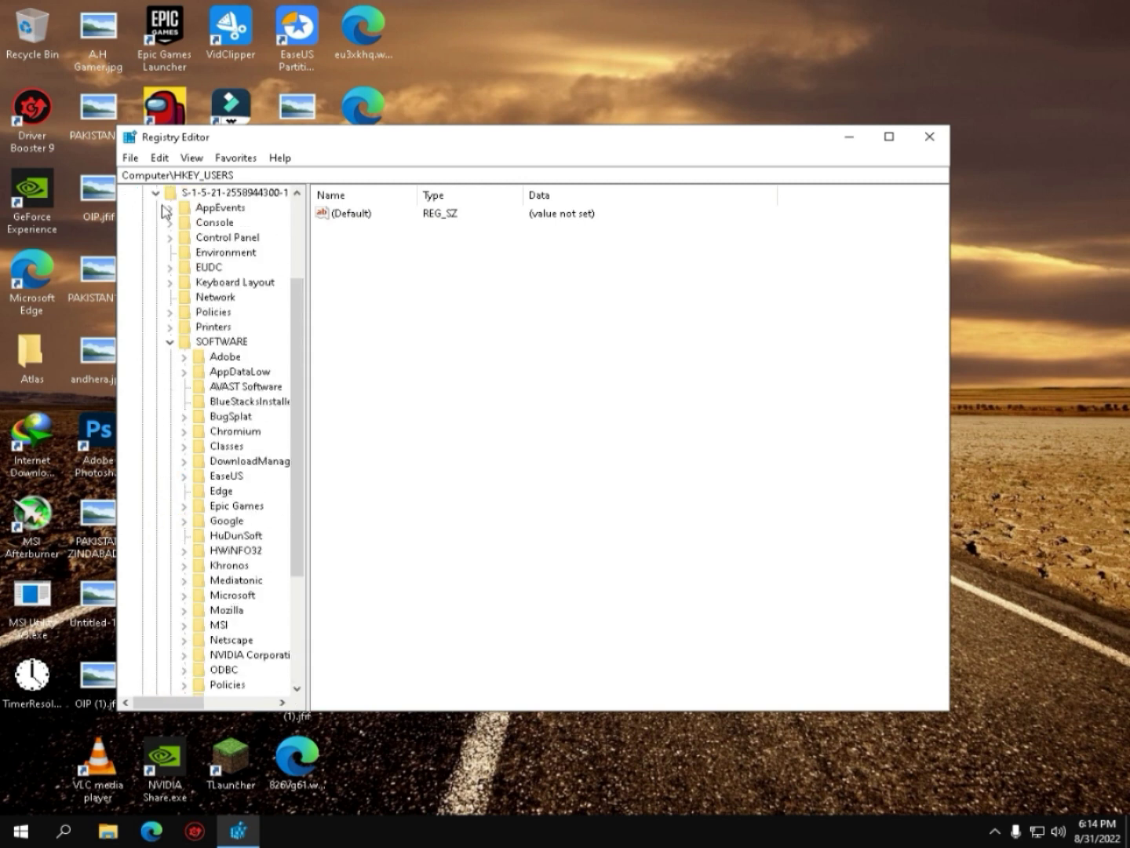
pyautogui.click(156, 193)
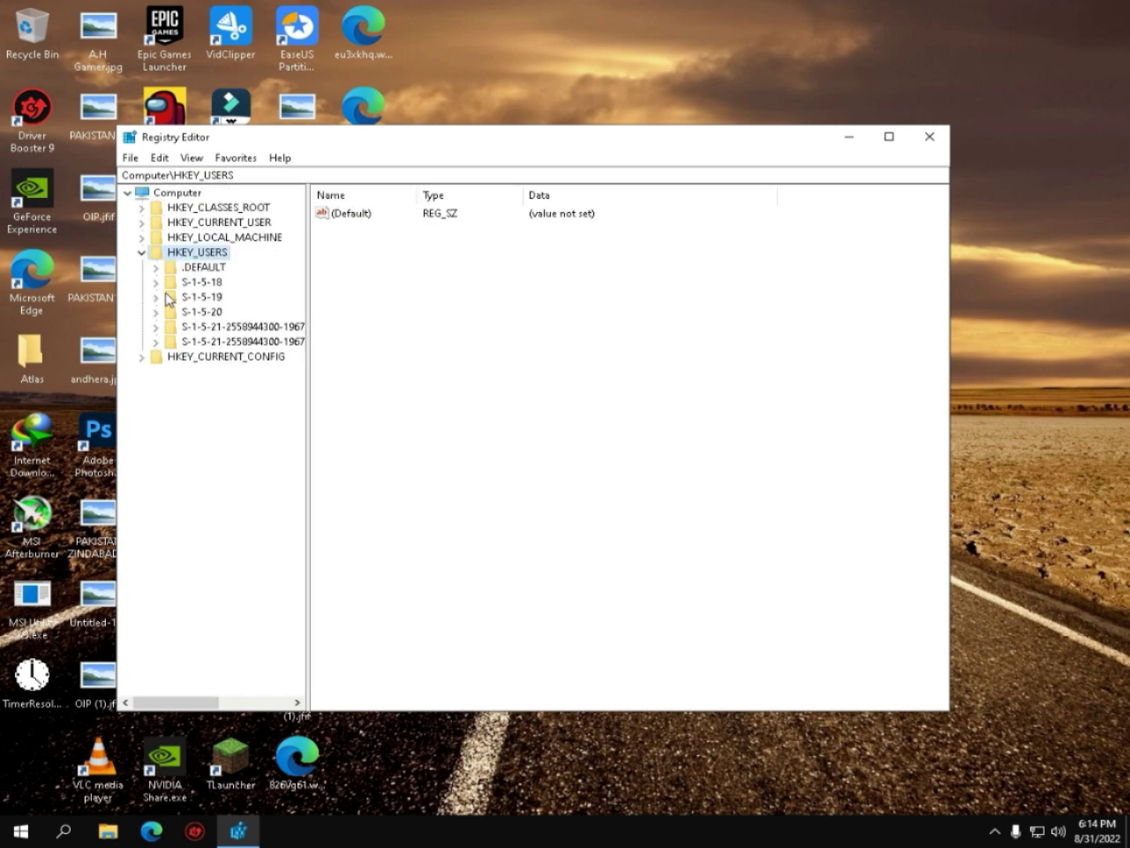
pyautogui.click(157, 342)
pyautogui.scroll(4, 157, 298)
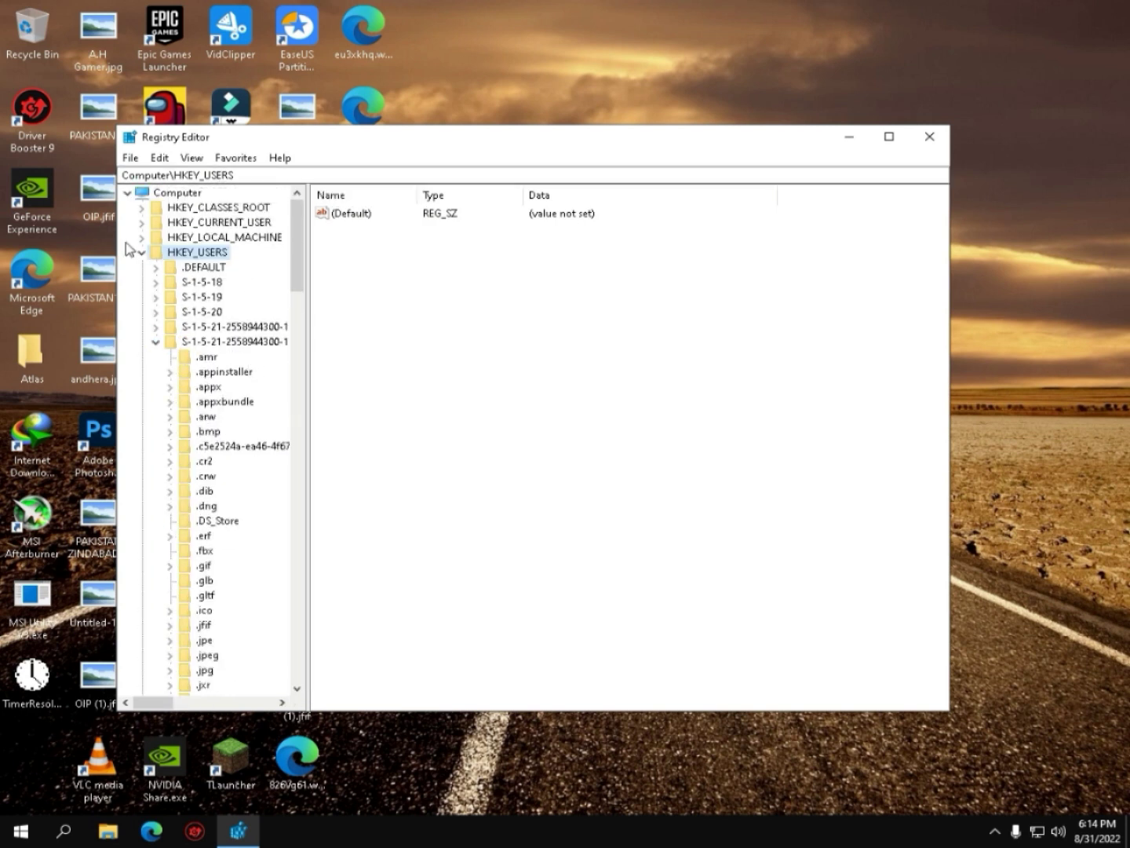
pyautogui.click(142, 252)
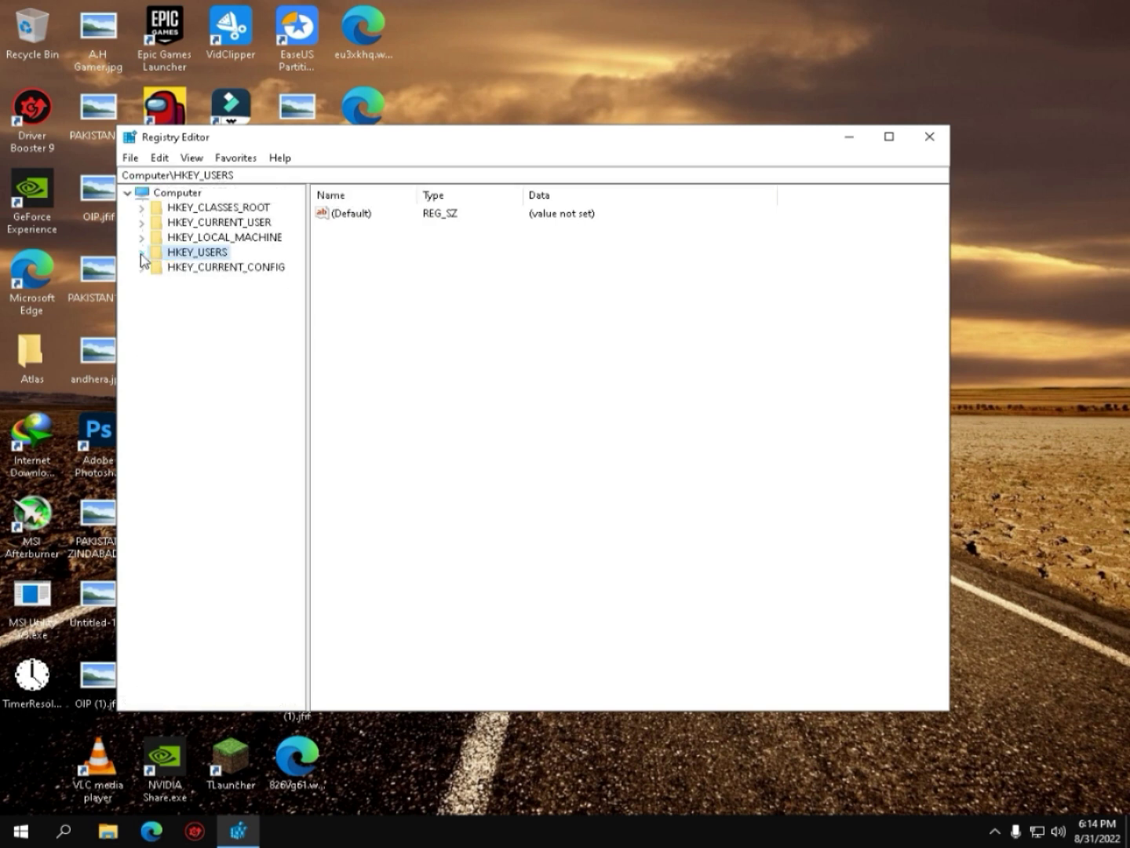
pyautogui.click(927, 140)
# Search Windows for Run and use it to open the temp folder
pyautogui.click(65, 832)
pyautogui.write('r')
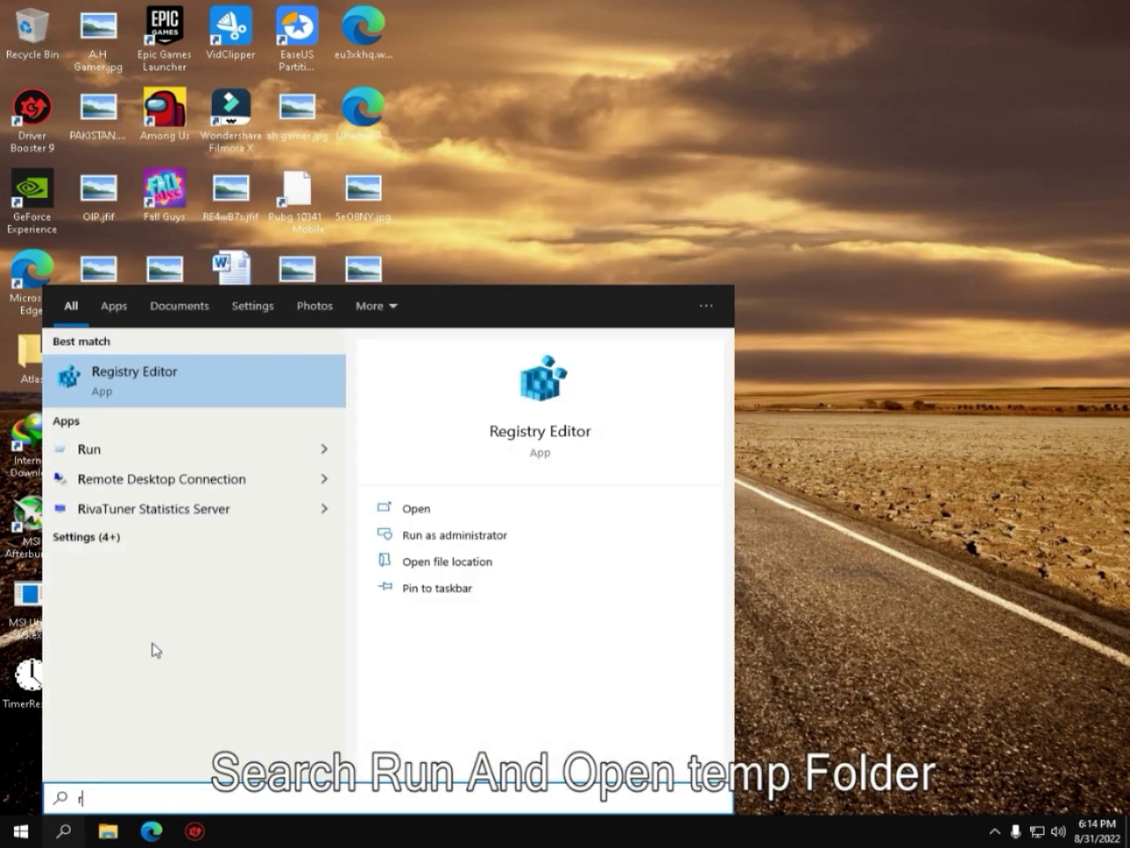
pyautogui.click(116, 447)
pyautogui.write('t')
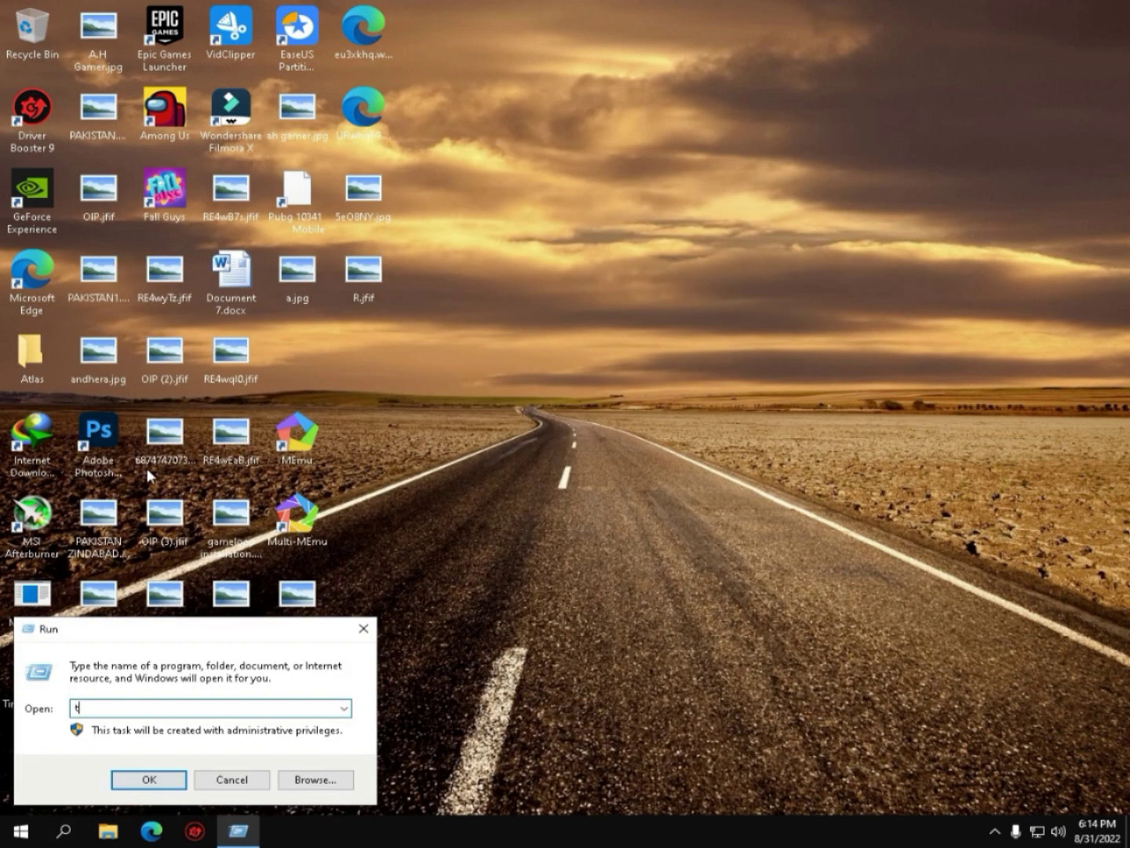
pyautogui.write('emp')
pyautogui.press('Return')
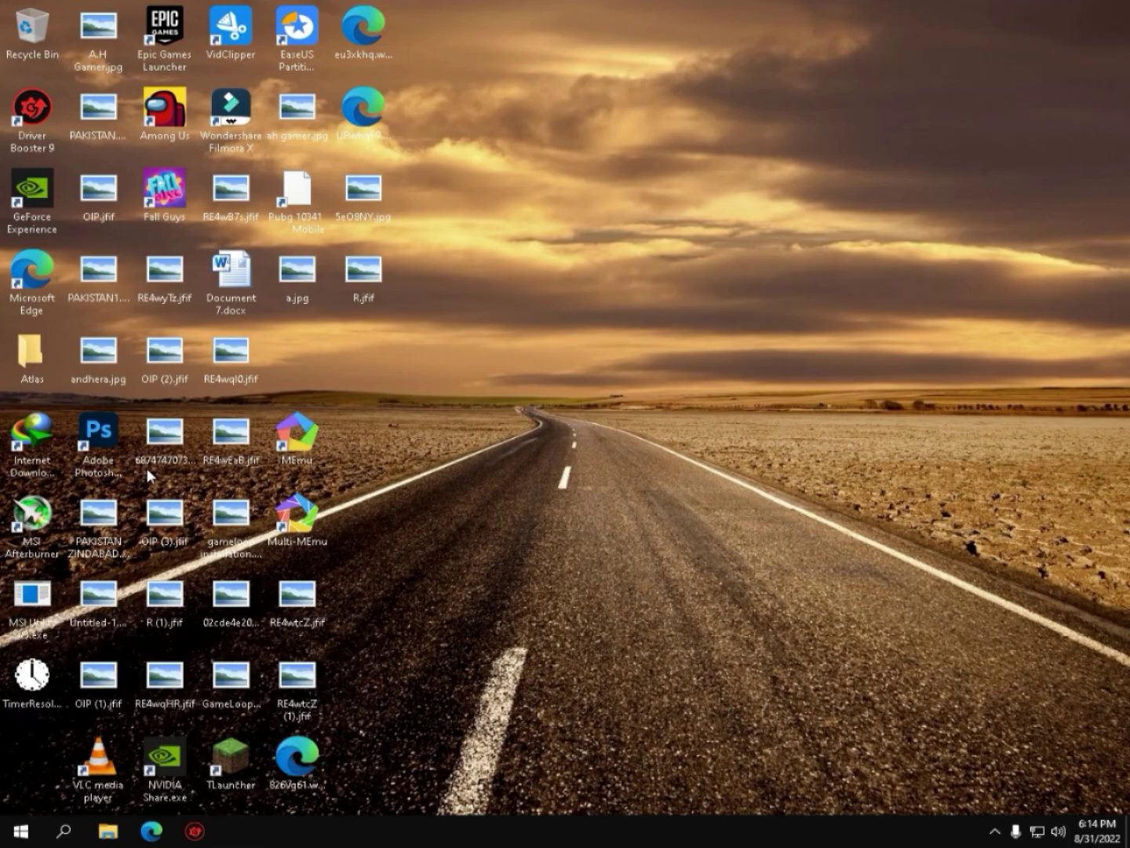
# Delete all files in the temp folder and close the window
pyautogui.hotkey('ctrl', 'a')
pyautogui.press('Delete')
pyautogui.click(1126, 9)
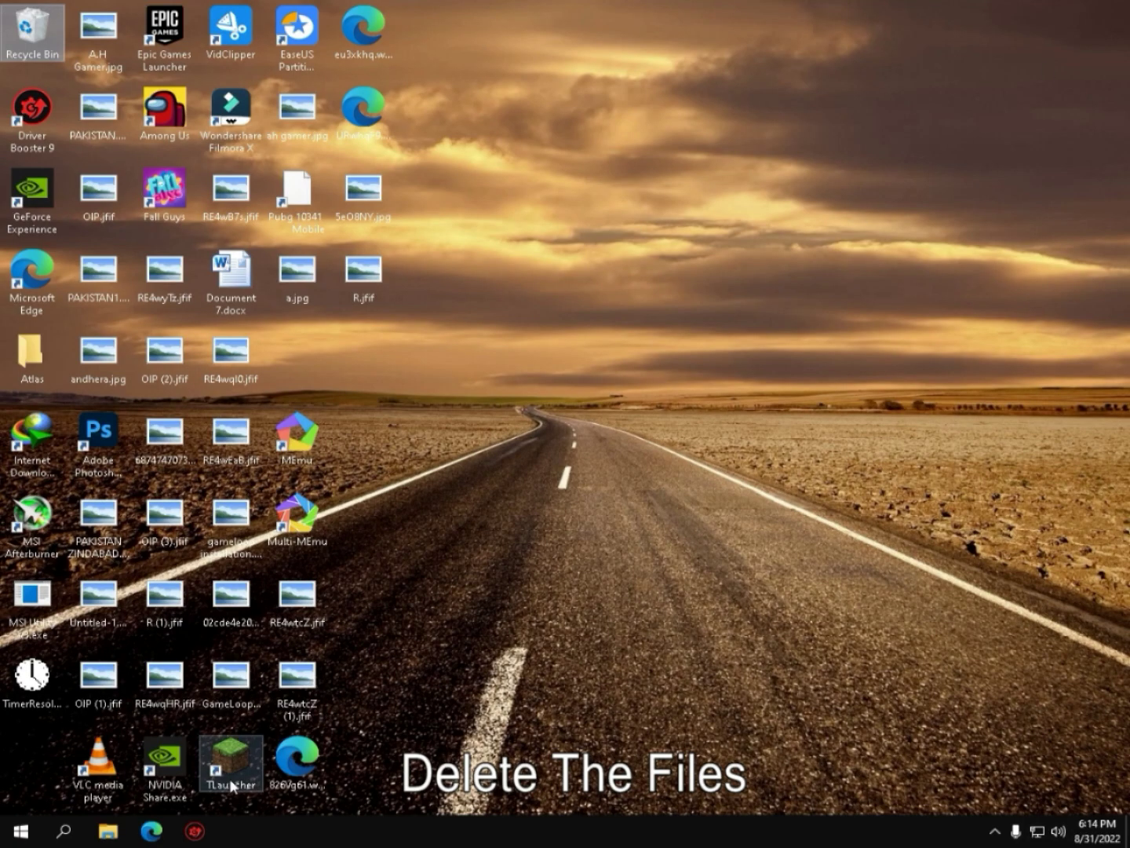
# Search Windows for Run again and use it to open the %temp% folder
pyautogui.click(64, 830)
pyautogui.write('r')
pyautogui.click(118, 448)
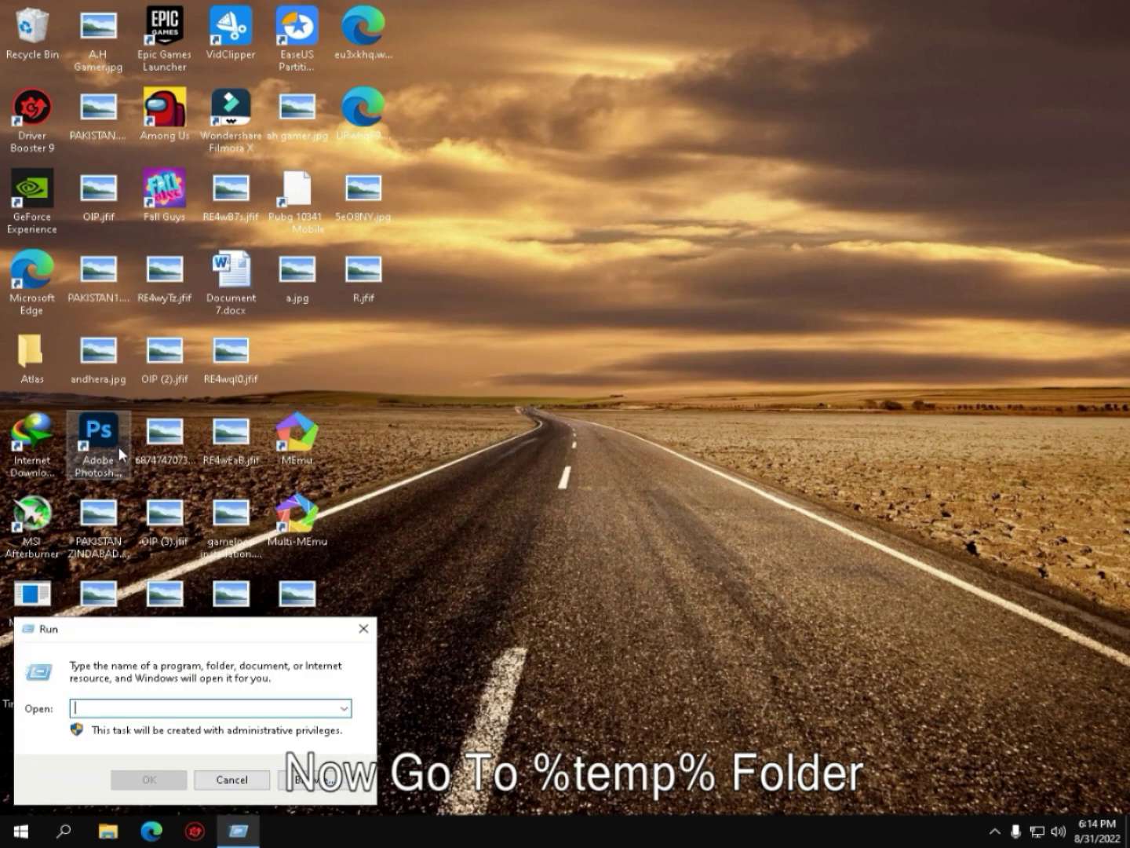
pyautogui.write('%t')
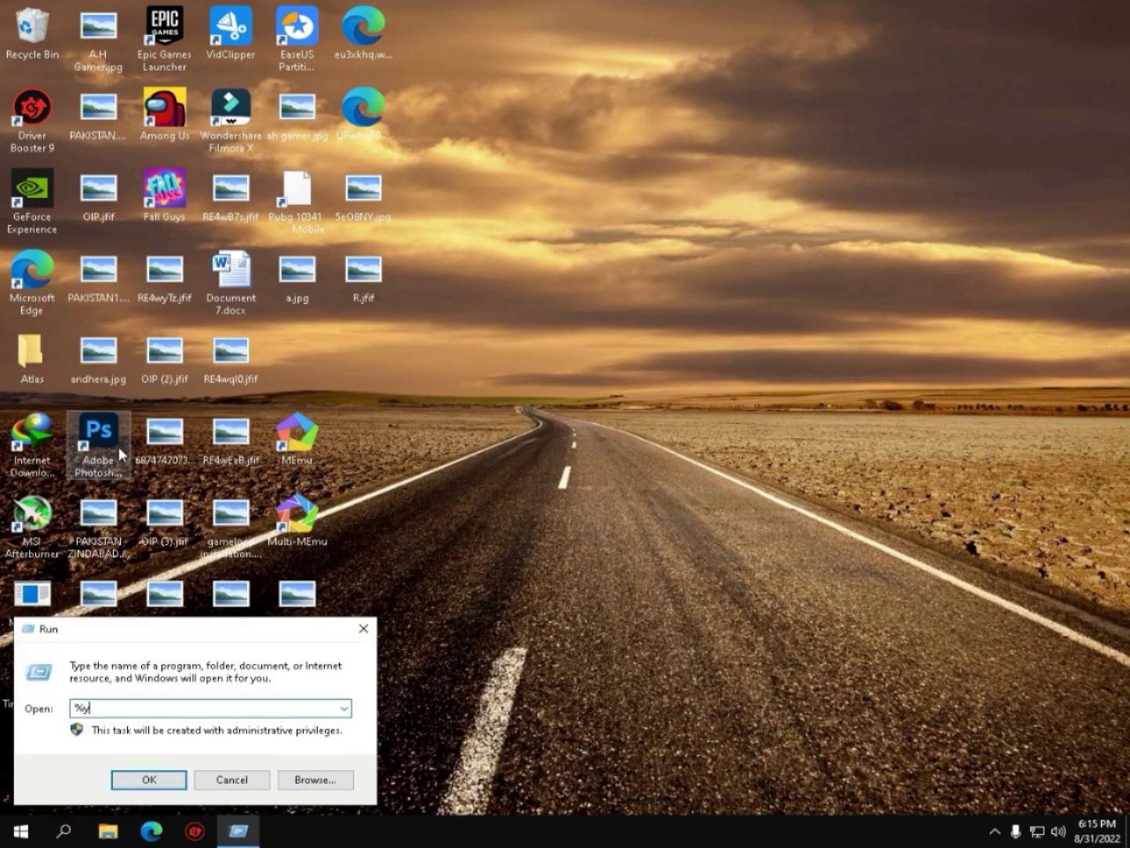
pyautogui.write('emp%')
pyautogui.press('Return')
# Delete all items in the AppData Local Temp folder, applying the same choice to every item in use
pyautogui.hotkey('ctrl', 'a')
pyautogui.press('Delete')
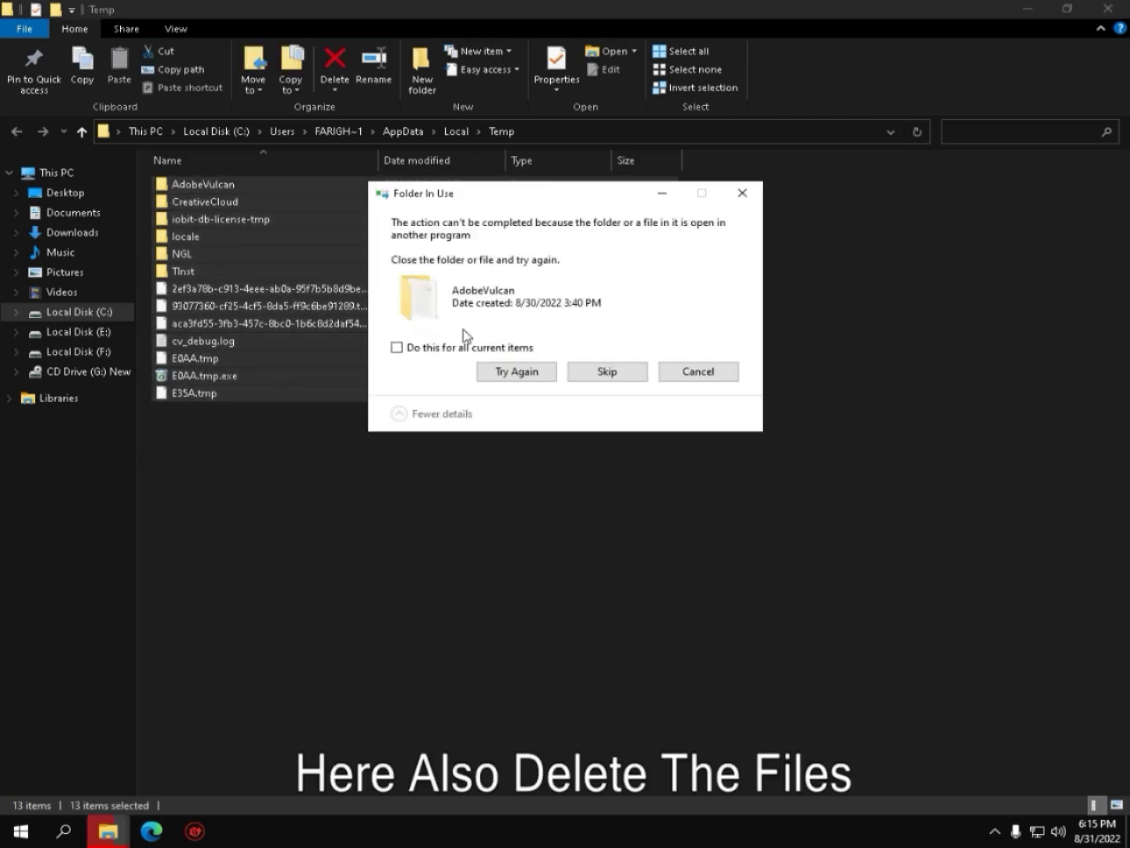
pyautogui.click(397, 347)
pyautogui.click(549, 372)
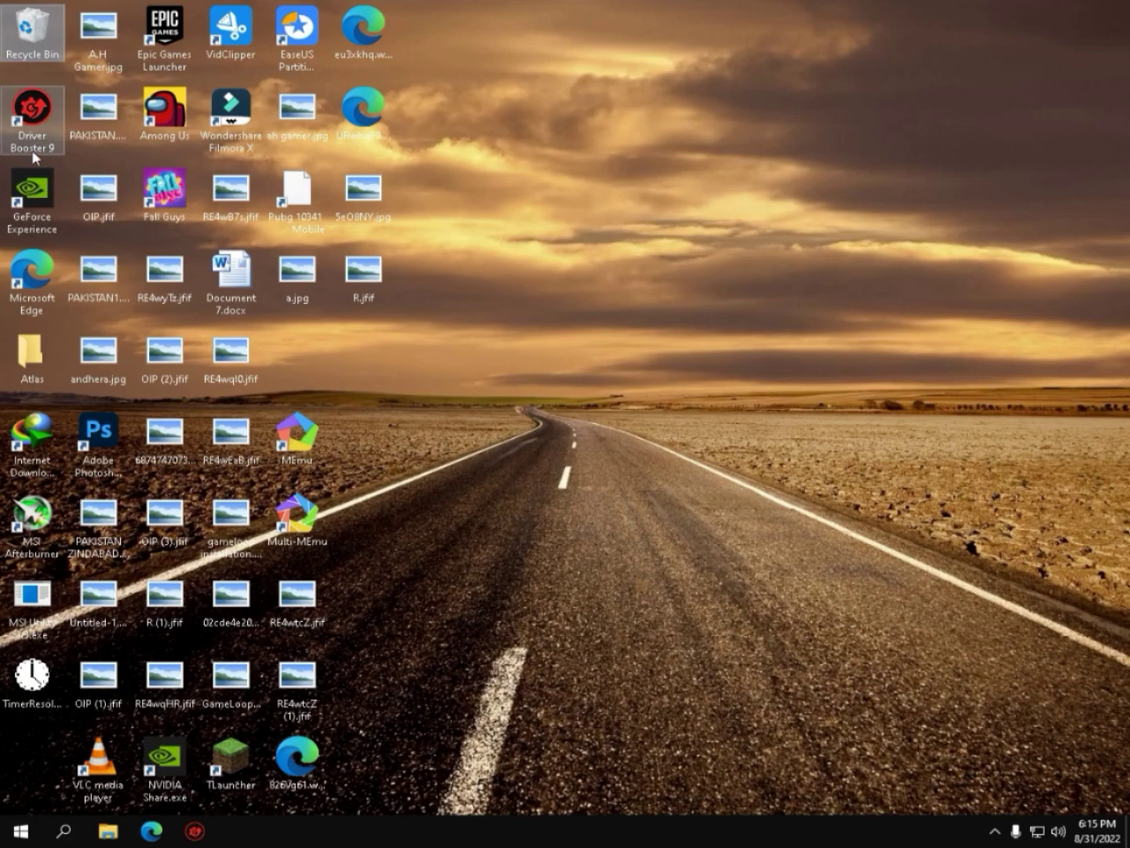
# Empty the Recycle Bin and confirm the permanent deletion
pyautogui.rightClick(20, 29)
pyautogui.click(55, 59)
pyautogui.click(635, 429)
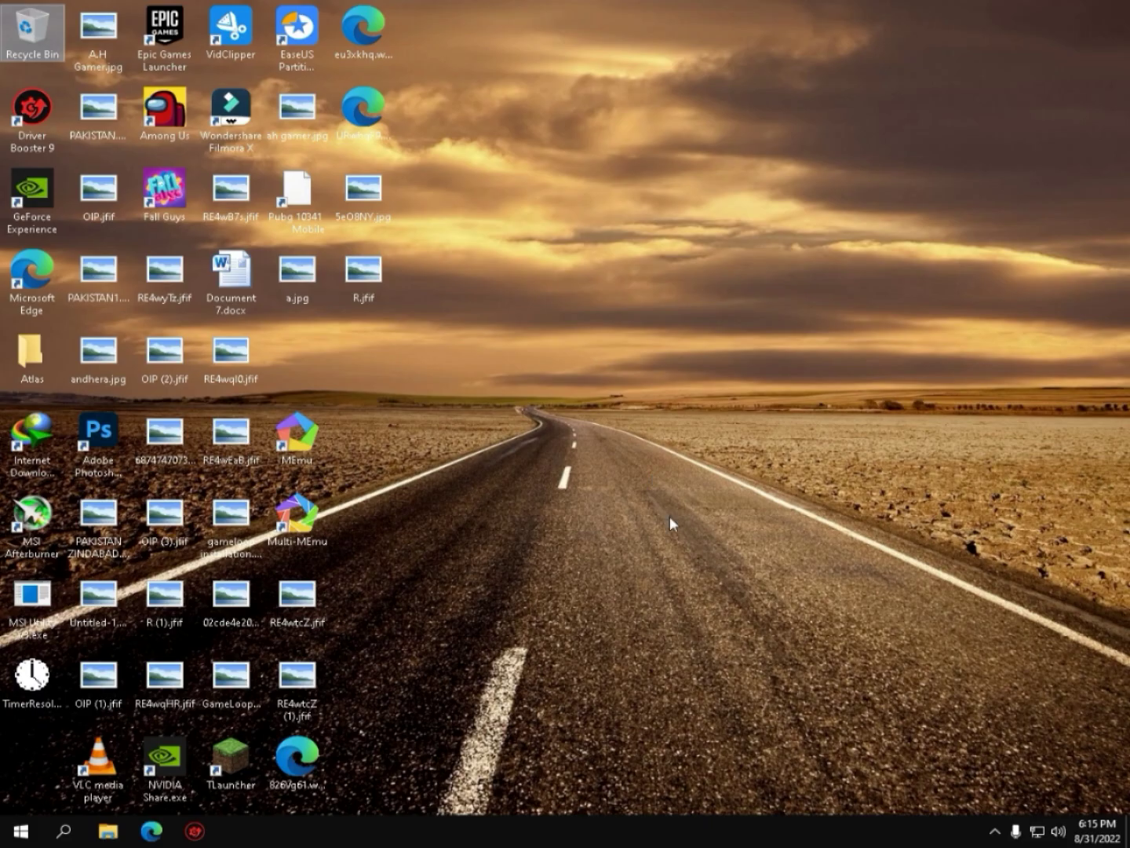
# Run Disk Cleanup from the properties of Local Disk (C:), confirm deleting the selected files and close the properties
pyautogui.click(109, 830)
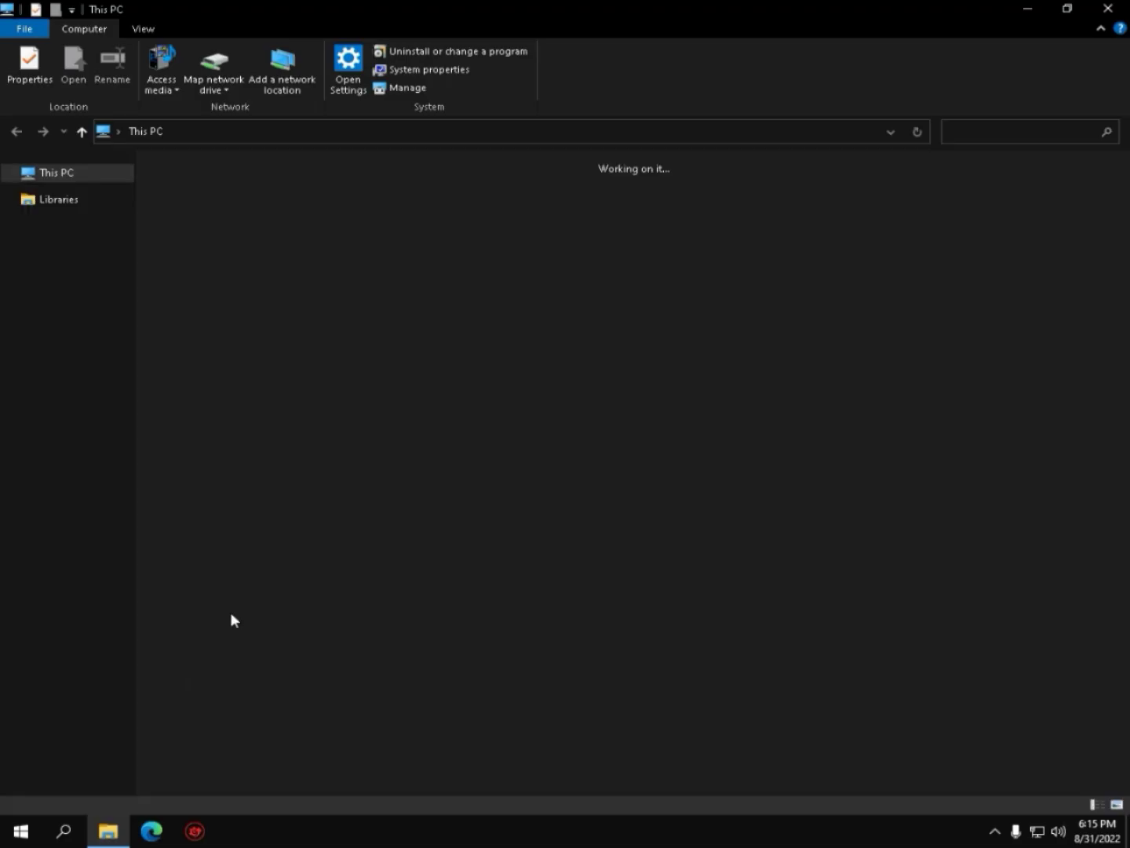
pyautogui.click(241, 321)
pyautogui.rightClick(241, 322)
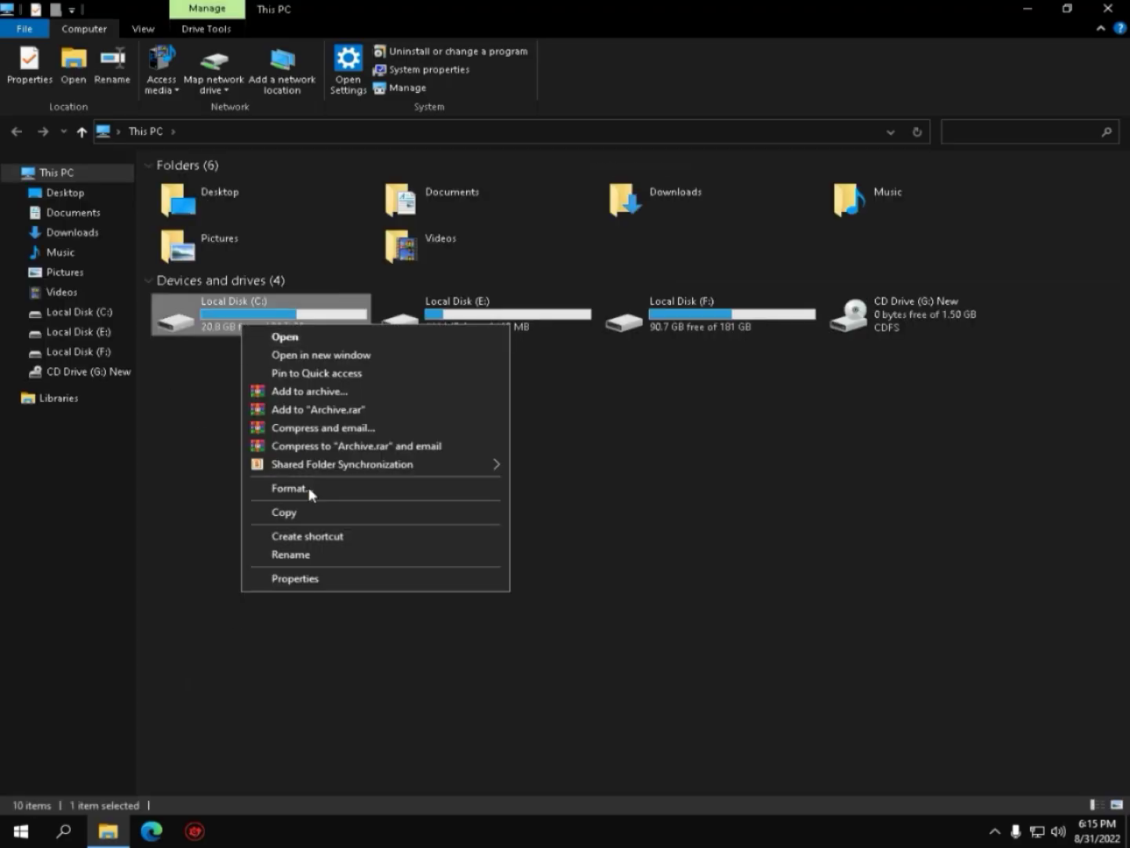
pyautogui.click(284, 578)
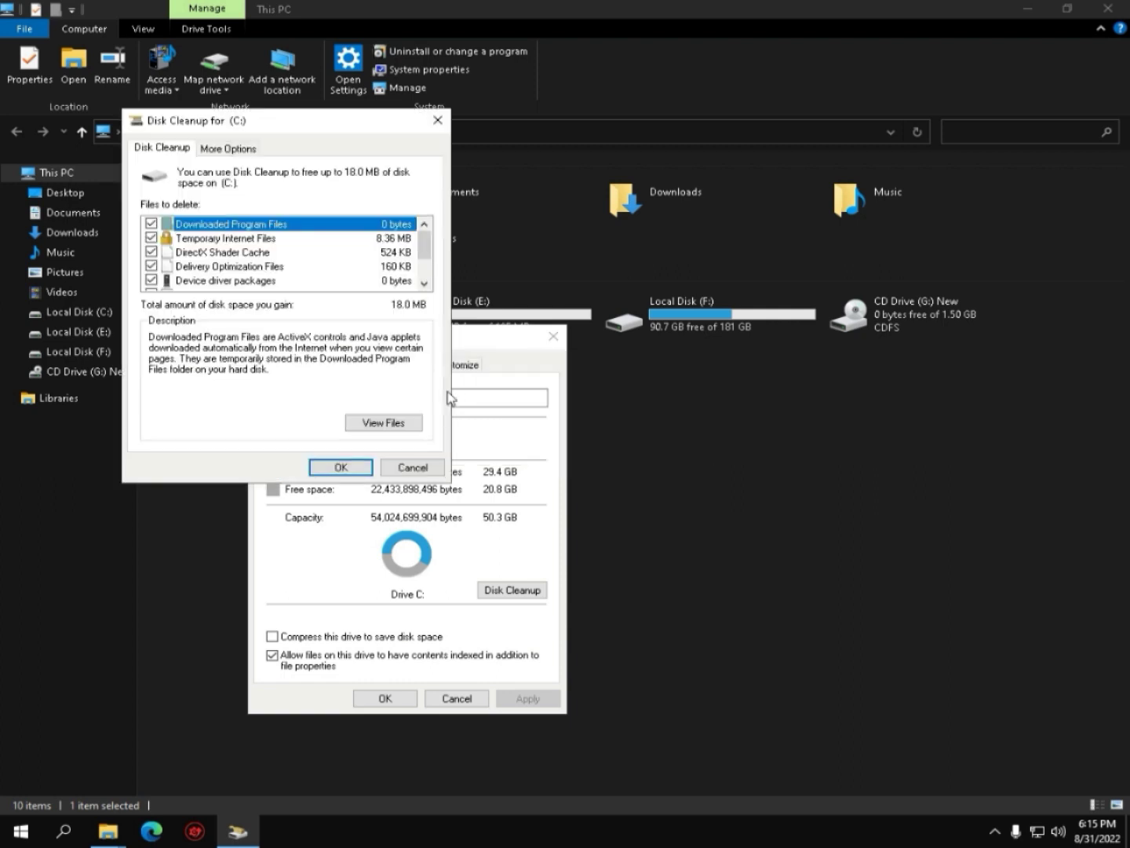
pyautogui.click(322, 469)
pyautogui.click(570, 425)
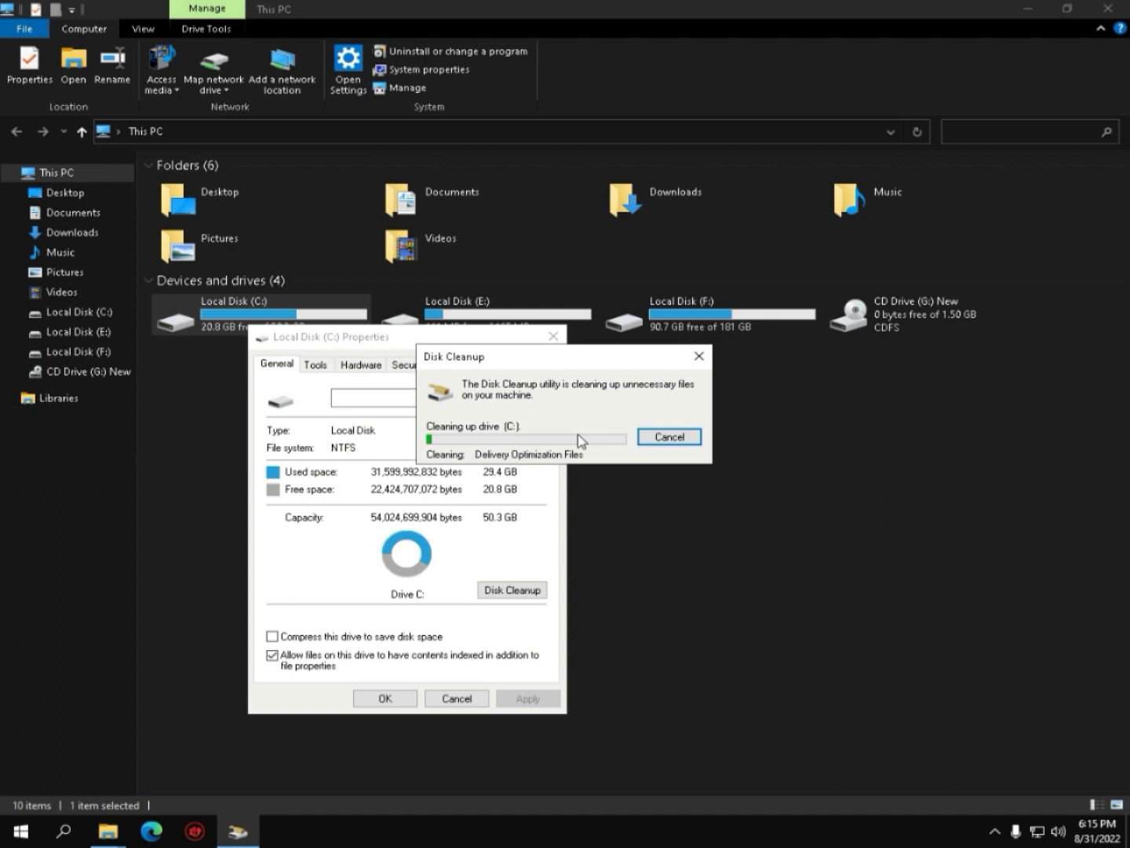
pyautogui.click(412, 700)
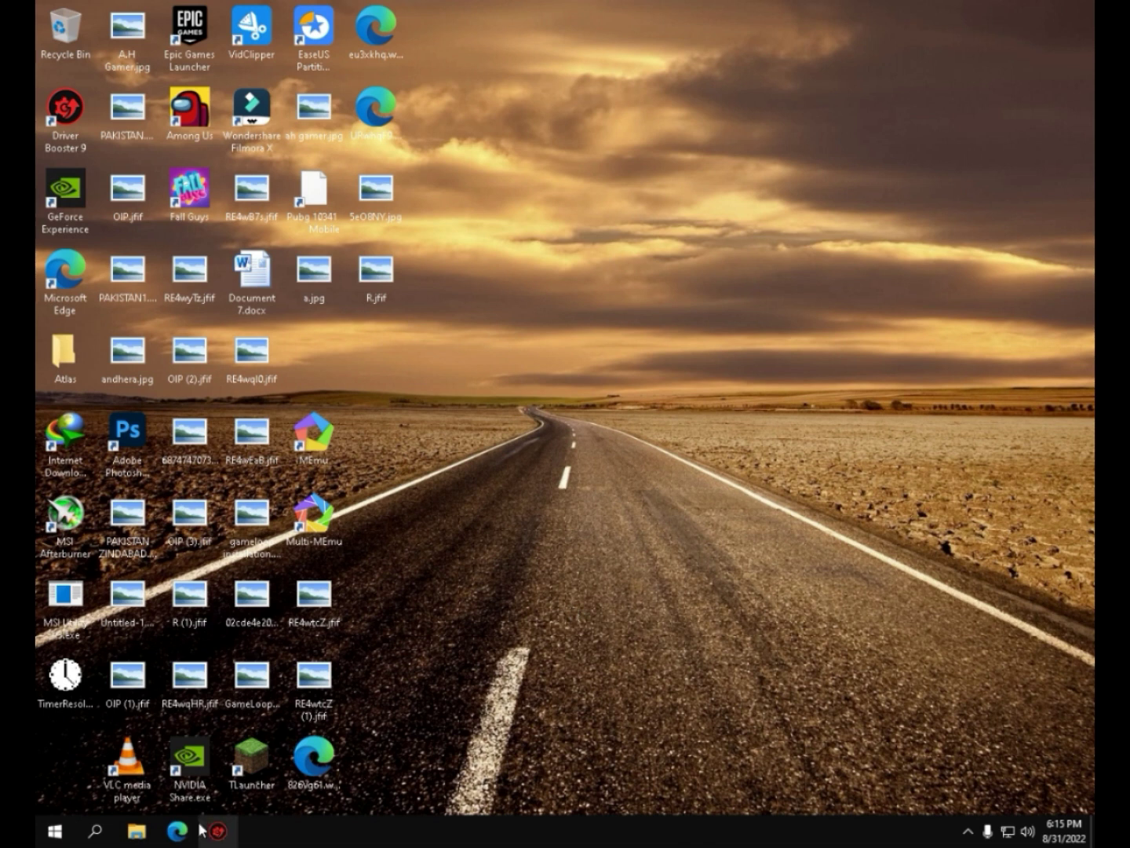
# Switch to Microsoft Edge, go to syzs.qq.com and dismiss the page translation offer
pyautogui.click(180, 831)
pyautogui.write('syzs.qq.com')
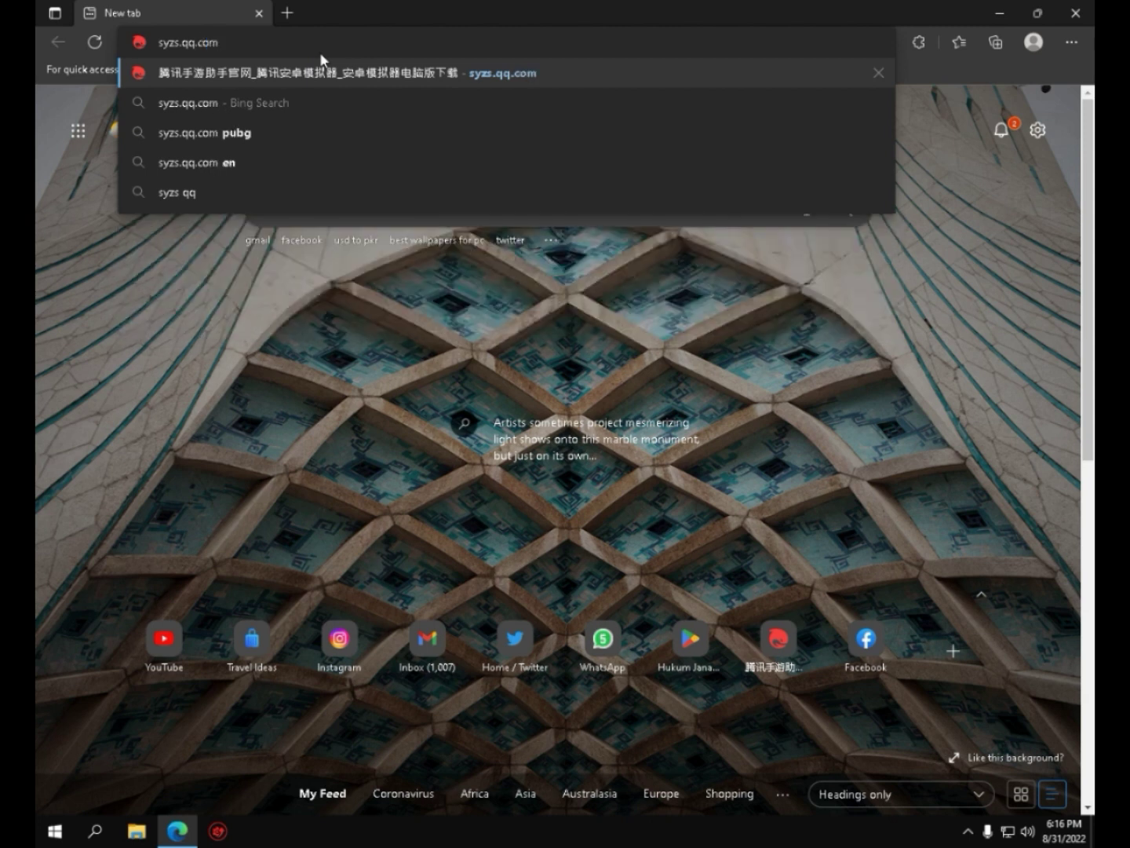
pyautogui.press('Return')
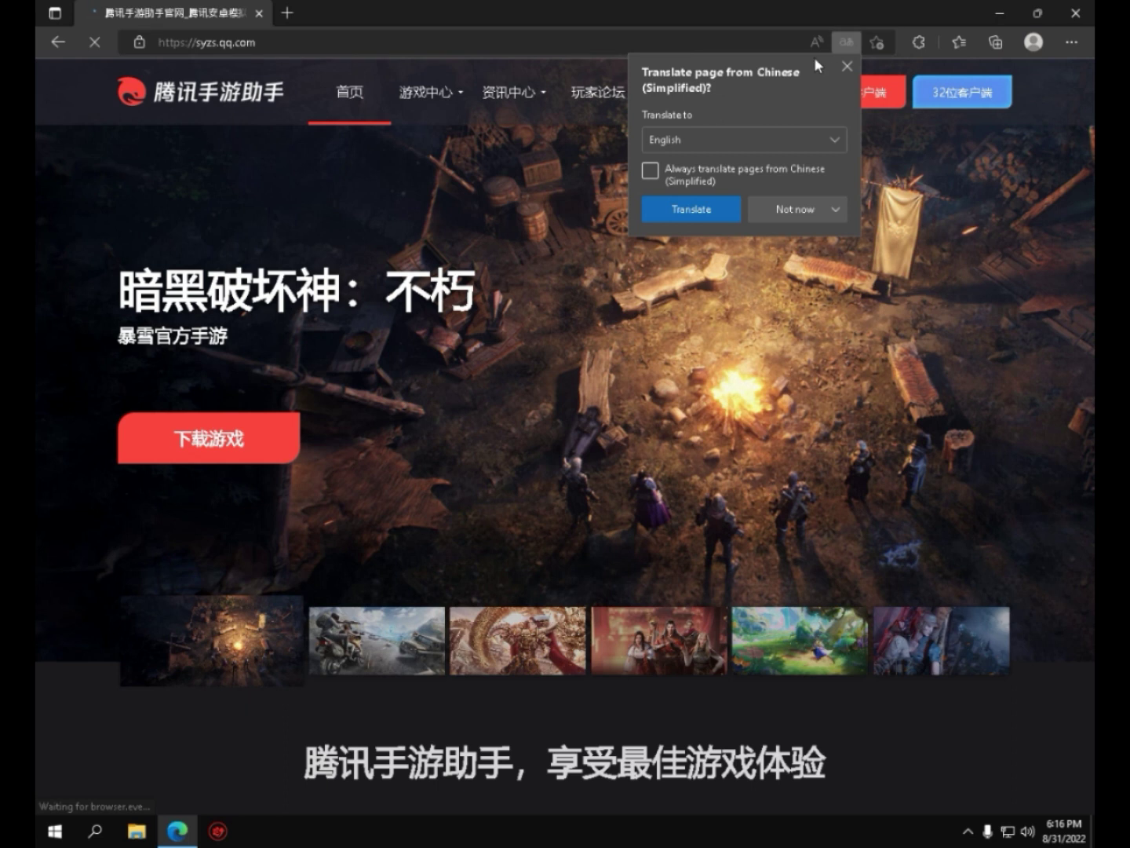
pyautogui.click(846, 66)
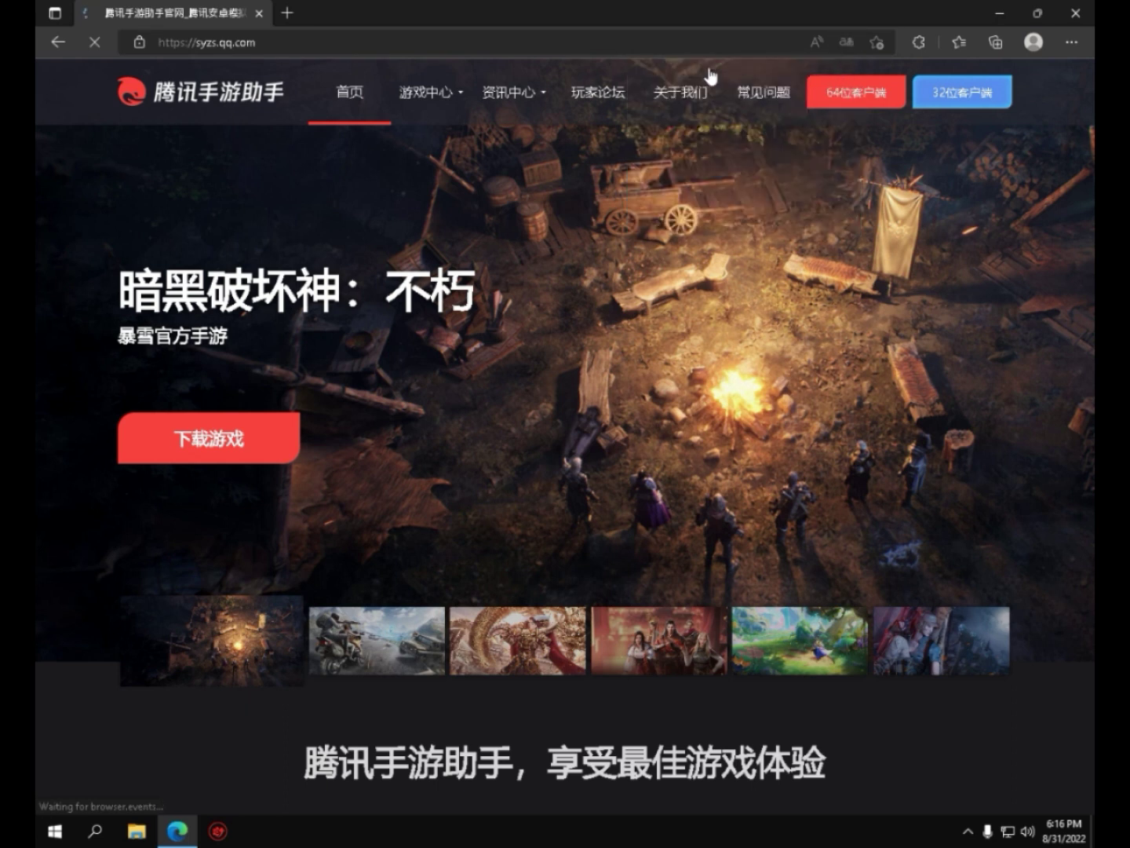
pyautogui.click(1011, 94)
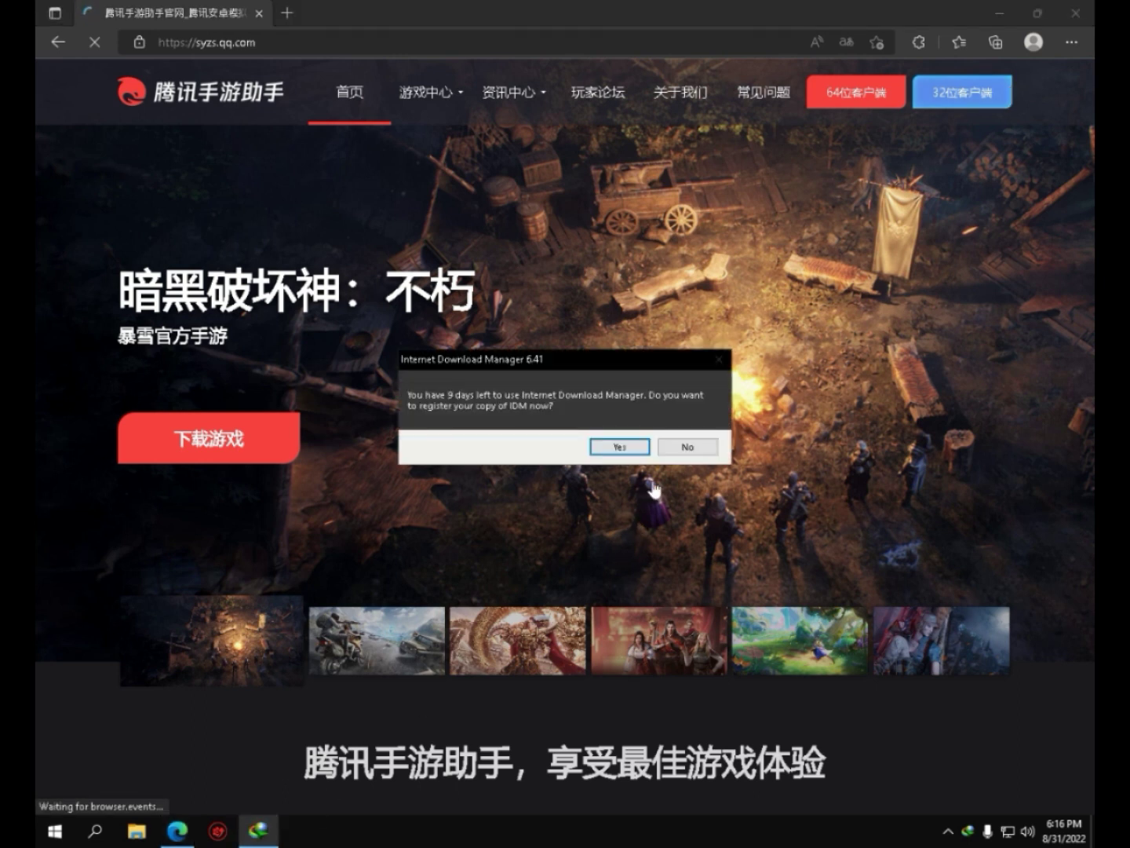
pyautogui.click(688, 446)
pyautogui.click(560, 488)
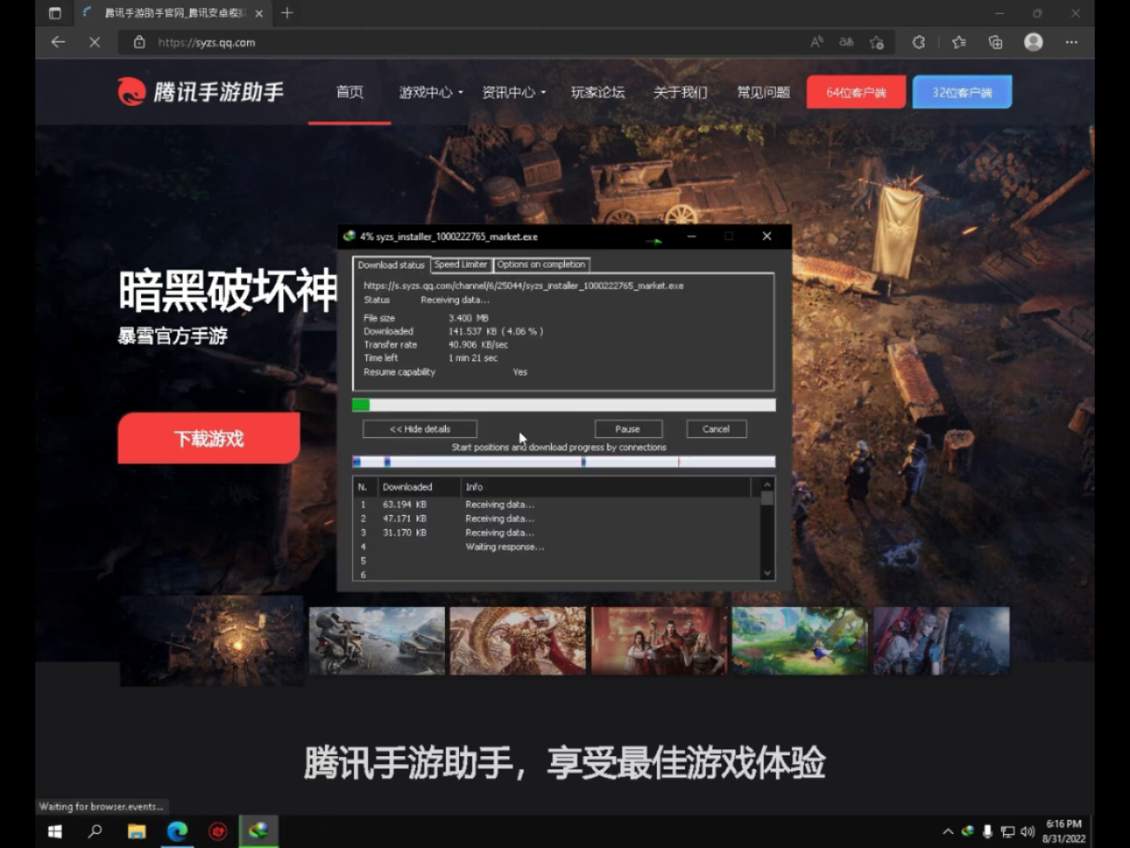
pyautogui.click(1076, 12)
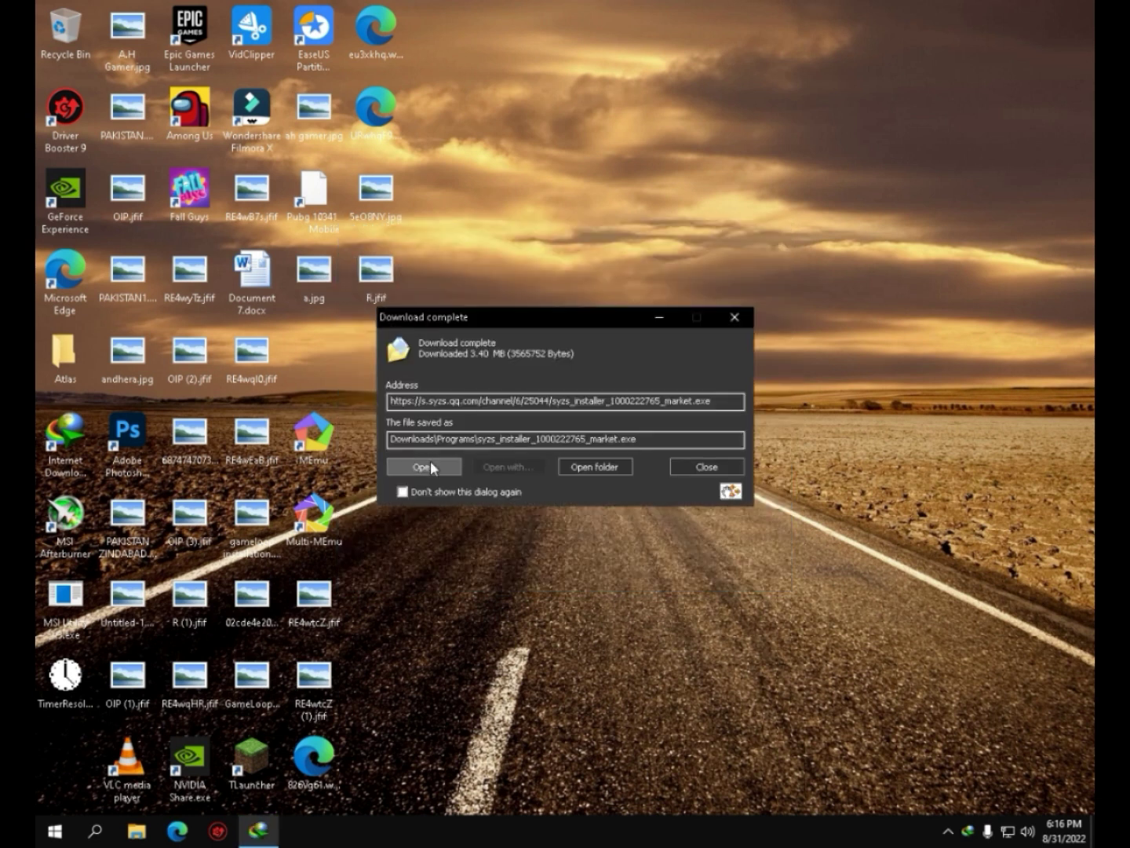
# Open the downloaded installer and choose the Pubg folder as the installation directory
pyautogui.click(427, 465)
pyautogui.click(695, 491)
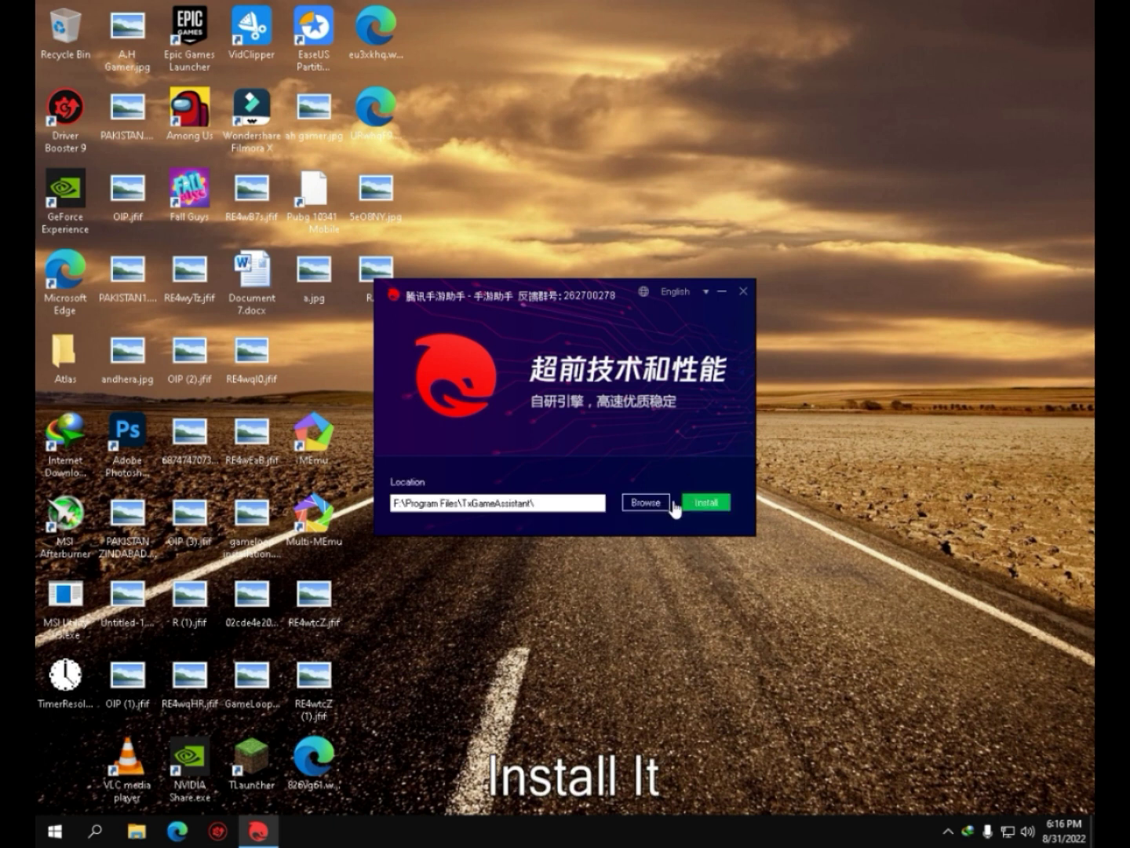
pyautogui.doubleClick(510, 388)
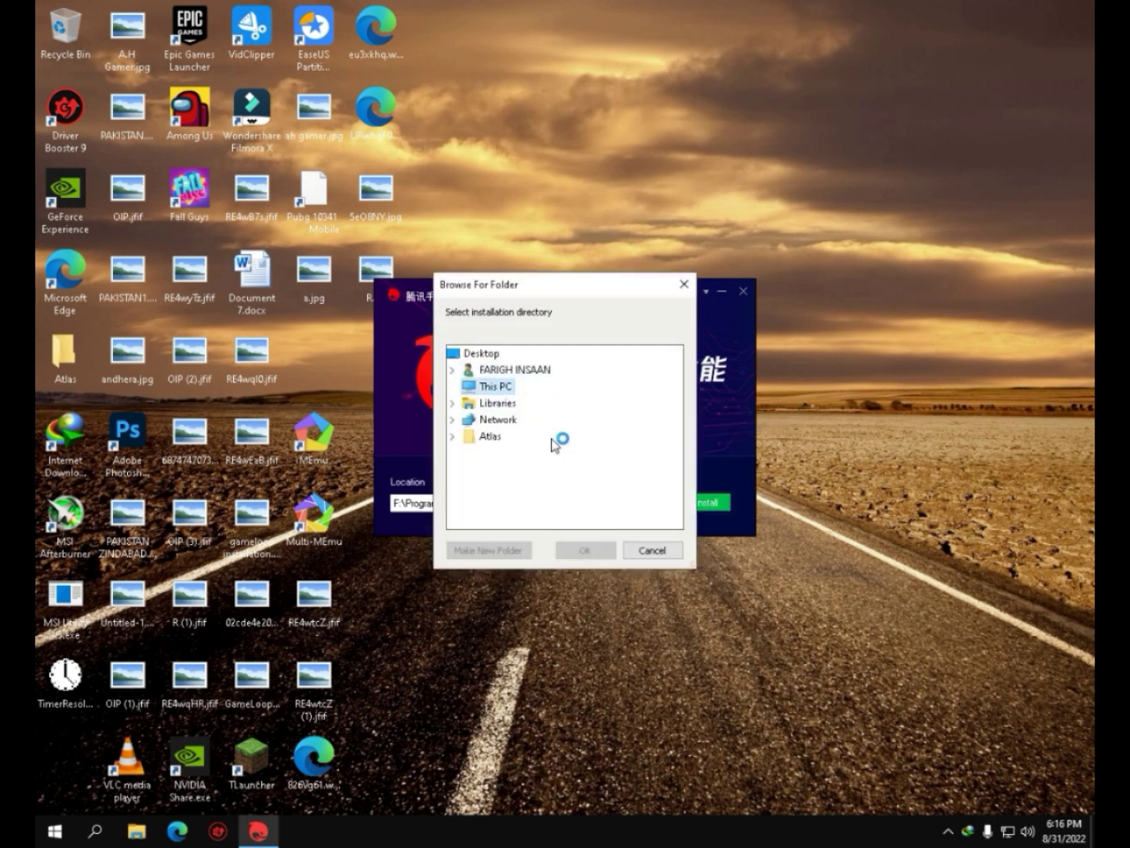
pyautogui.scroll(-1, 530, 478)
pyautogui.doubleClick(527, 457)
pyautogui.scroll(-2, 534, 470)
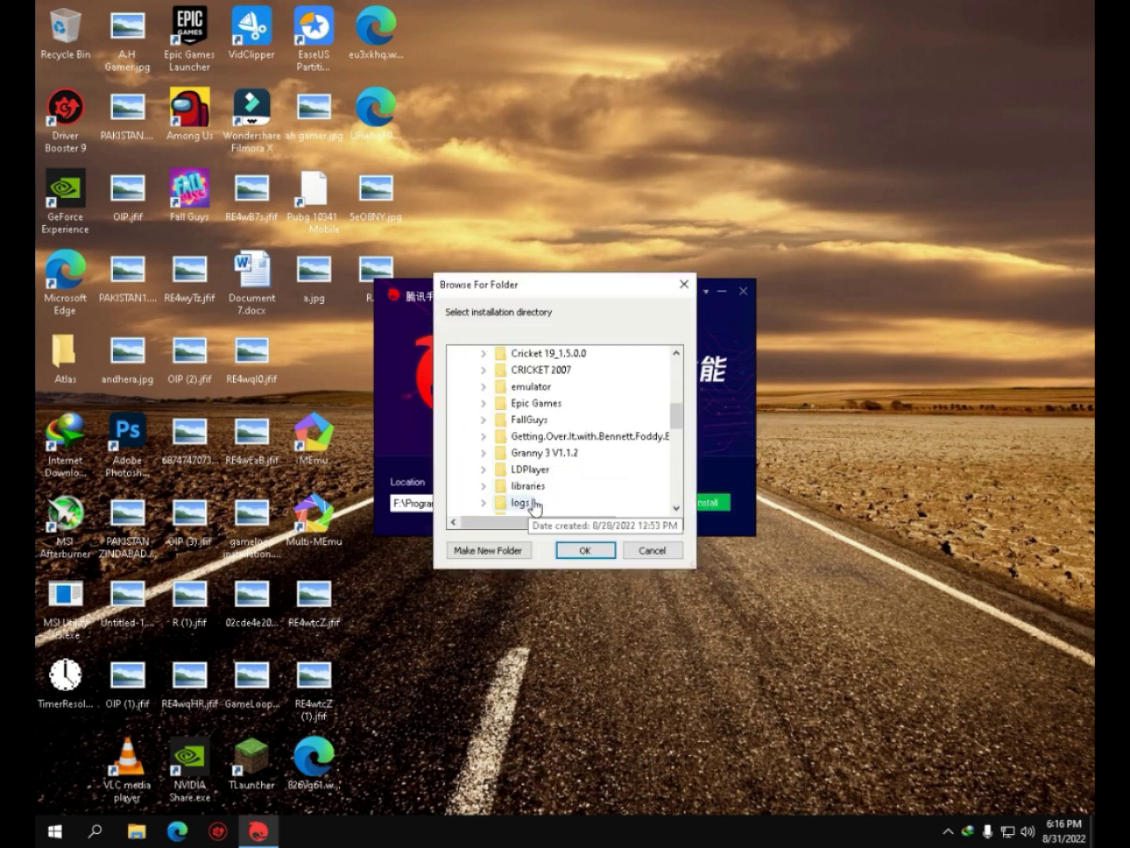
pyautogui.scroll(-2, 532, 502)
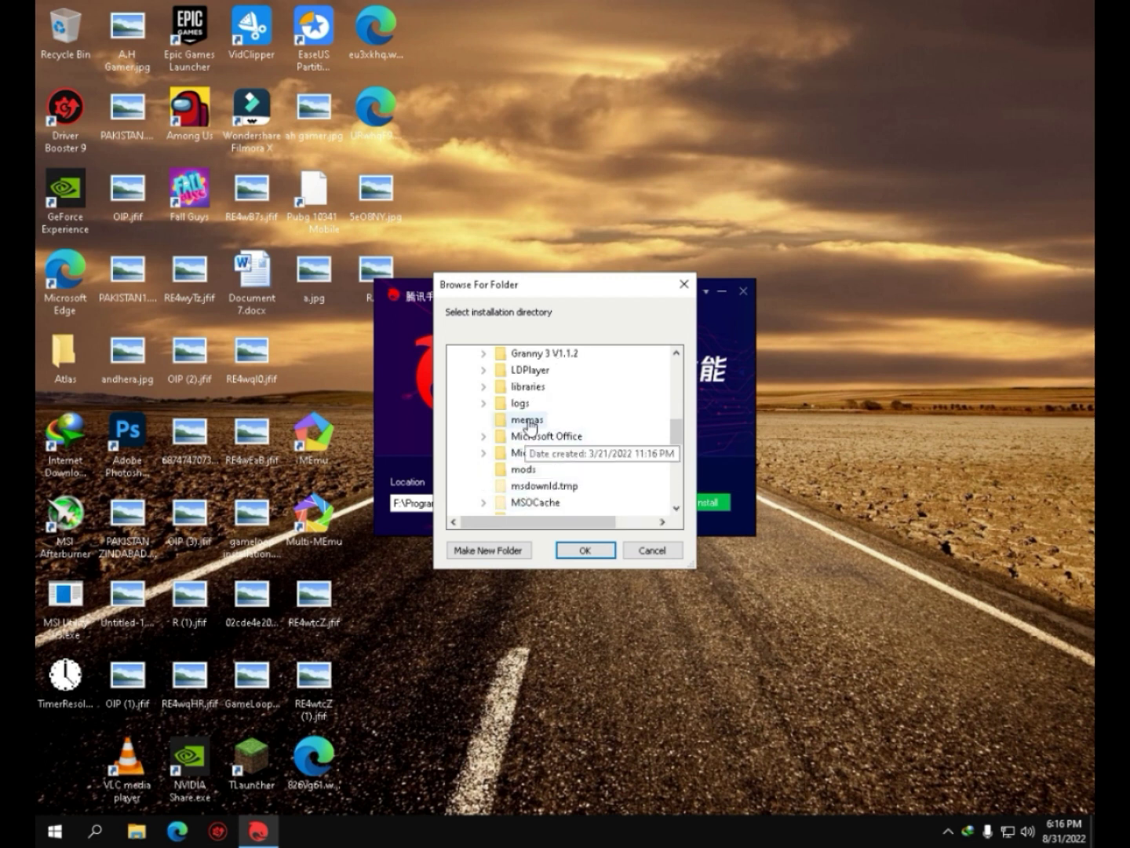
pyautogui.scroll(-2, 533, 470)
pyautogui.click(527, 469)
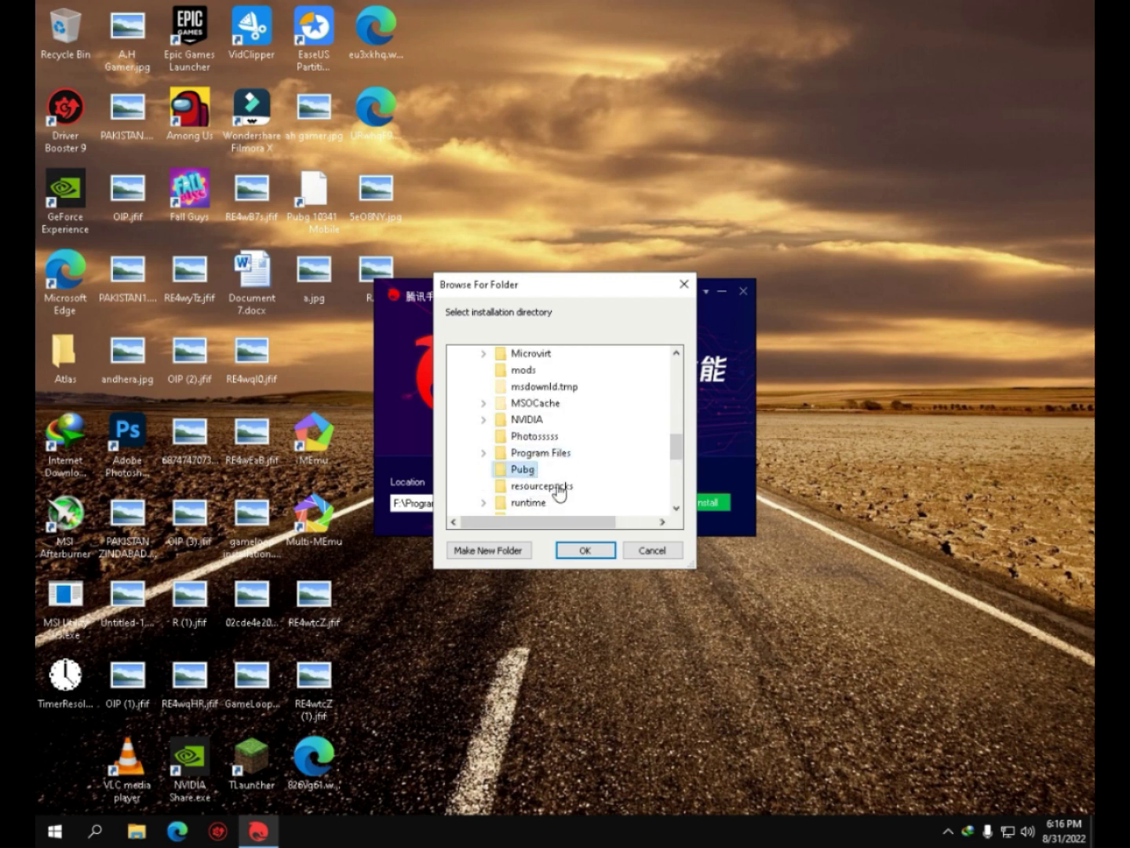
pyautogui.click(600, 559)
# Install the emulator and start it, dismissing the mini-games tip
pyautogui.click(690, 503)
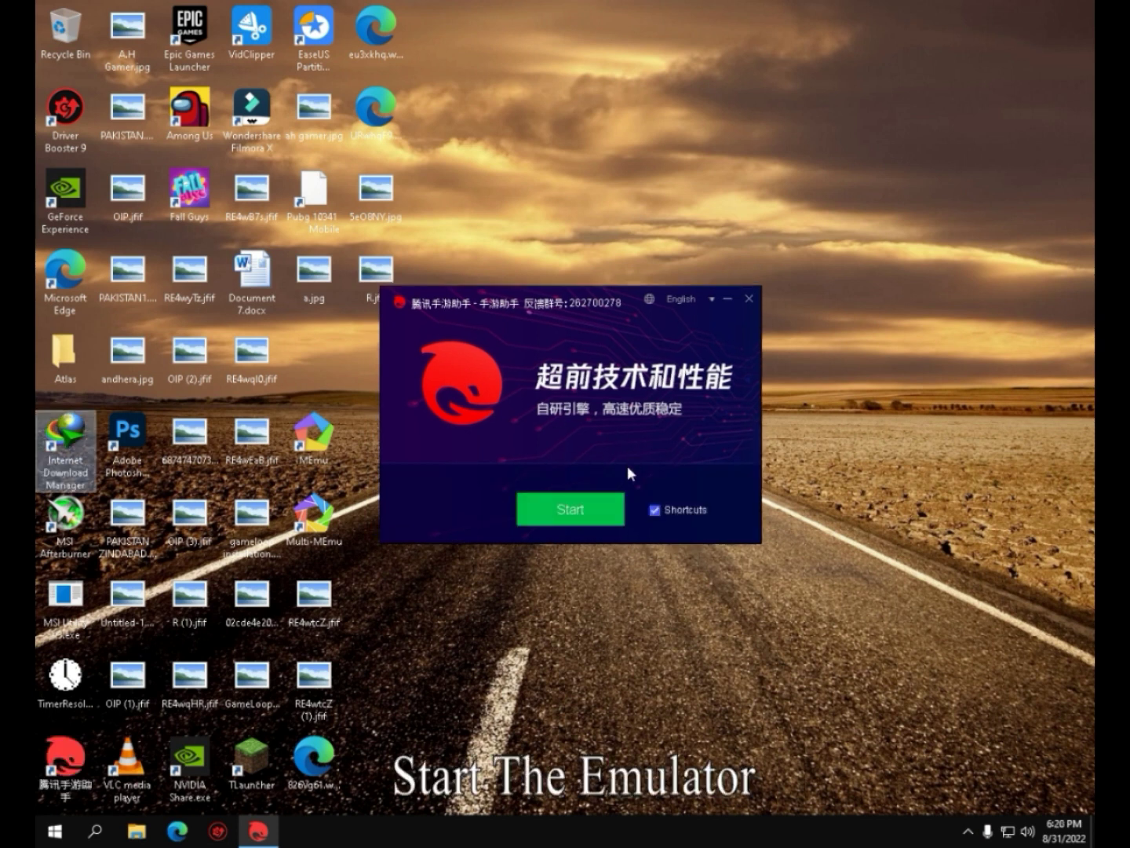
pyautogui.click(584, 520)
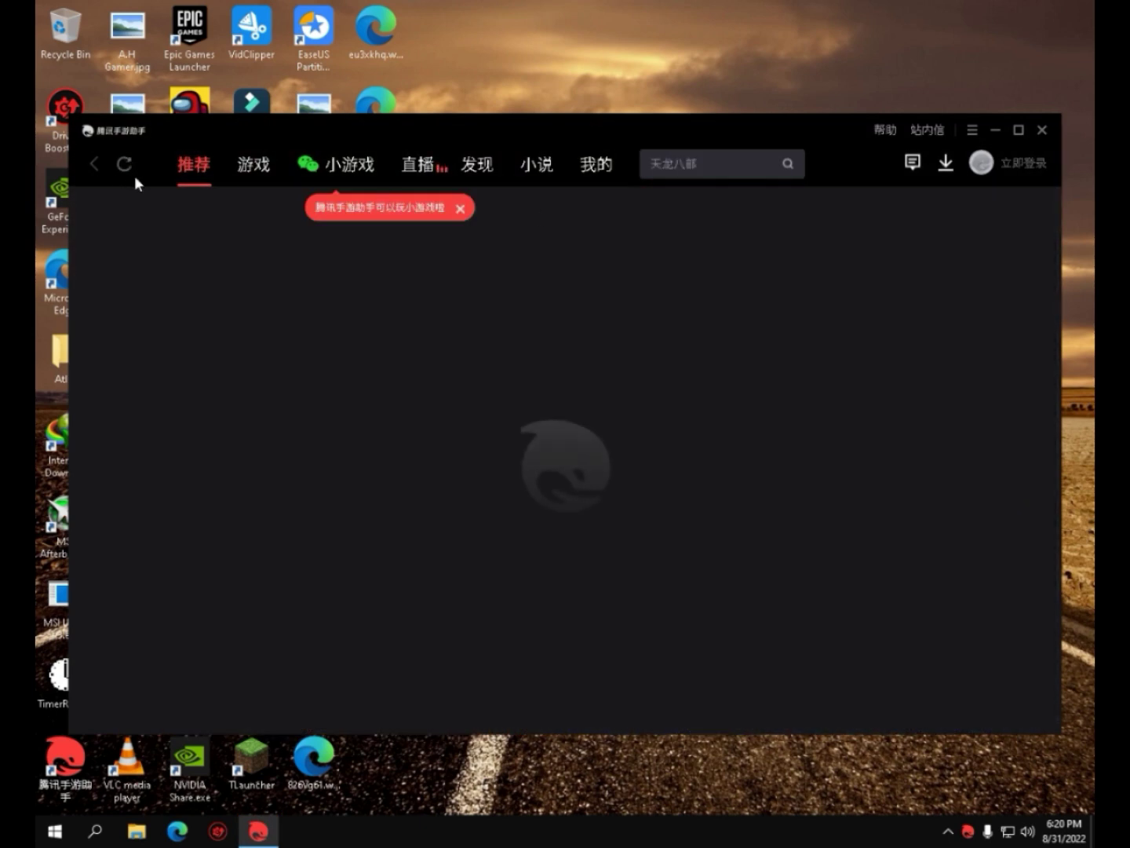
pyautogui.click(460, 207)
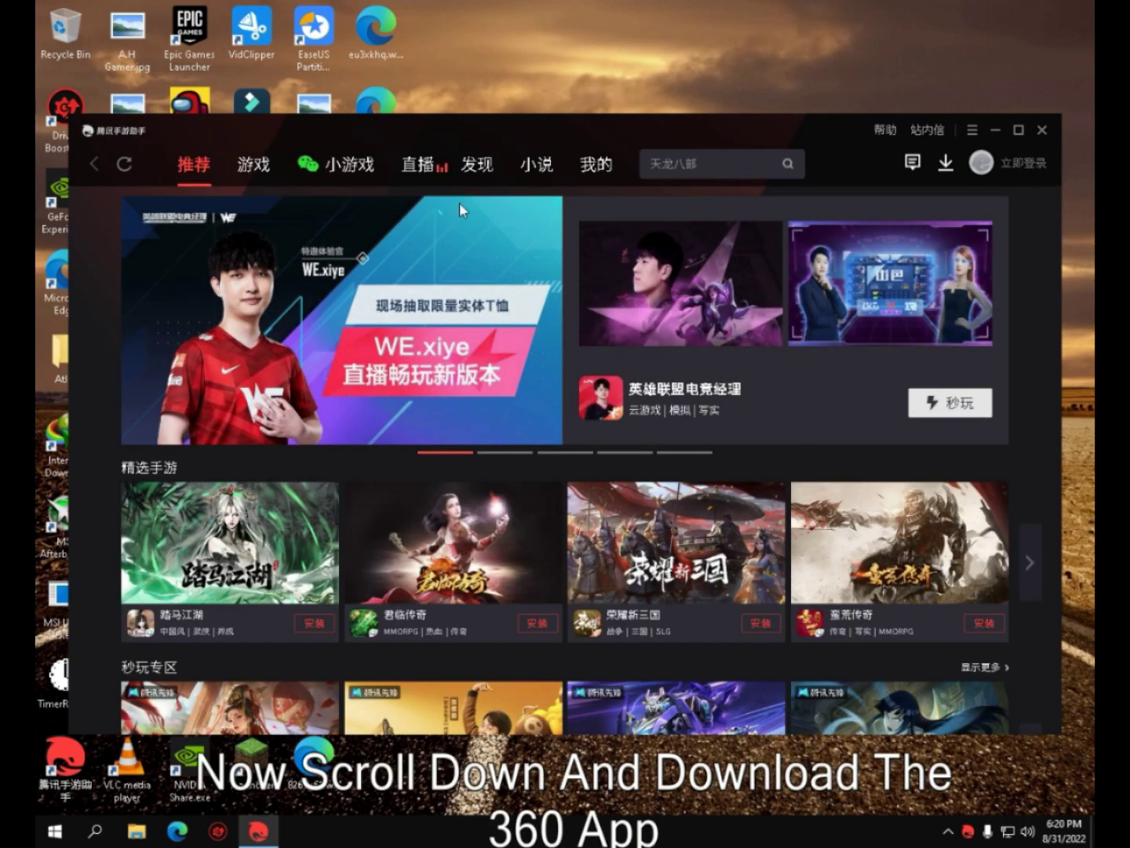
# Install 360浏览器 from the 热门应用 ranking, dismiss the downloads tip and check on the download
pyautogui.scroll(-5, 557, 457)
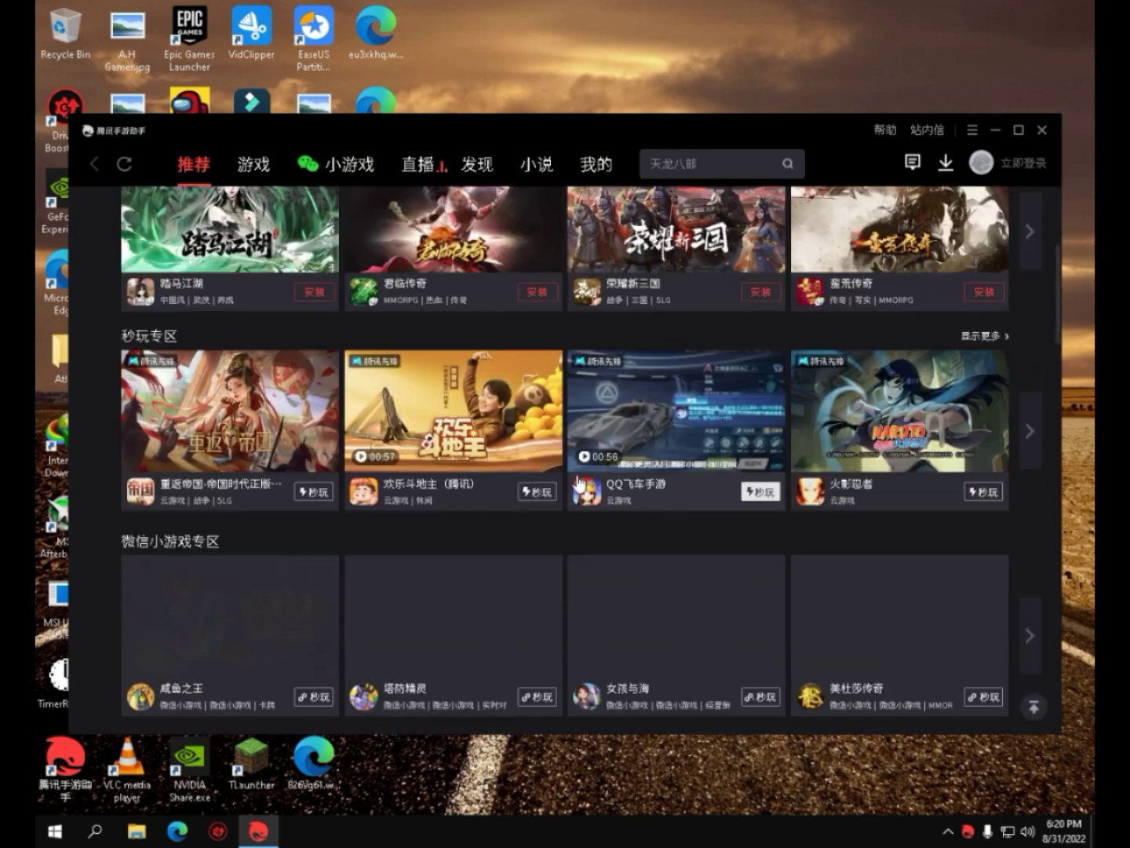
pyautogui.scroll(-2, 565, 496)
pyautogui.scroll(-4, 566, 496)
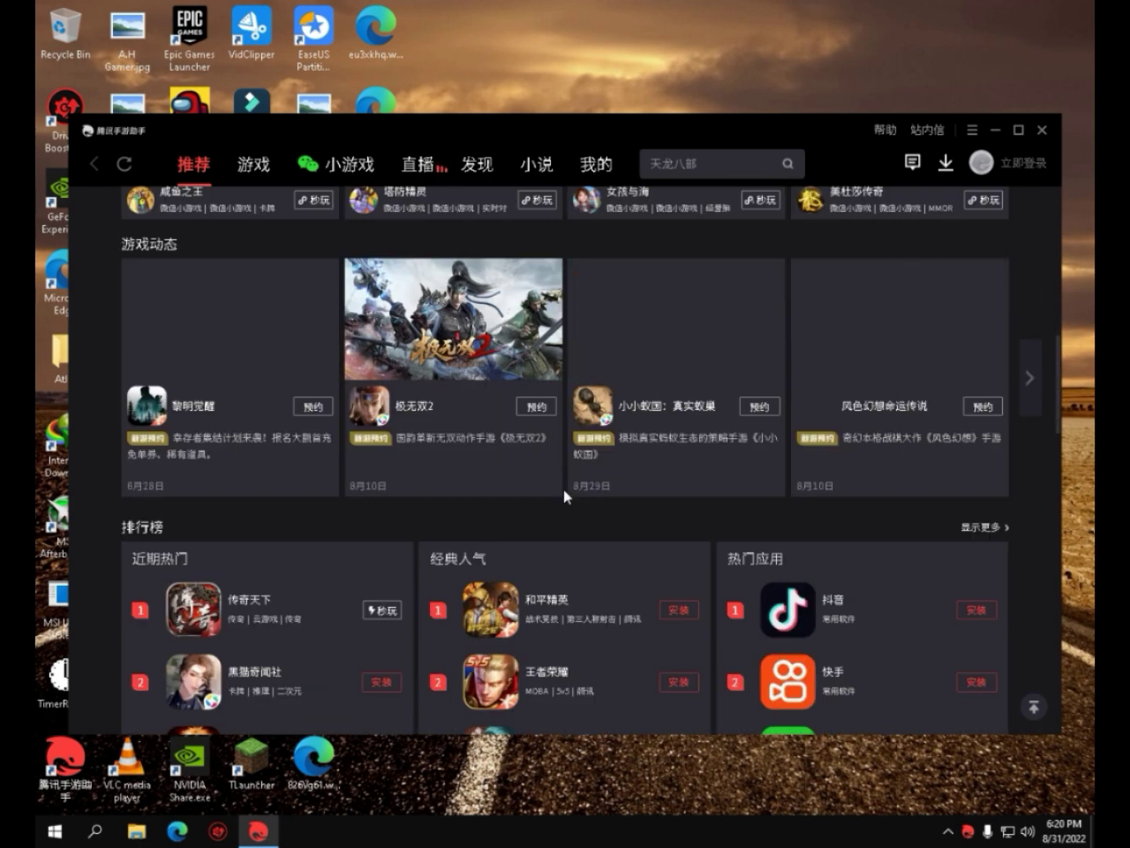
pyautogui.scroll(-3, 567, 493)
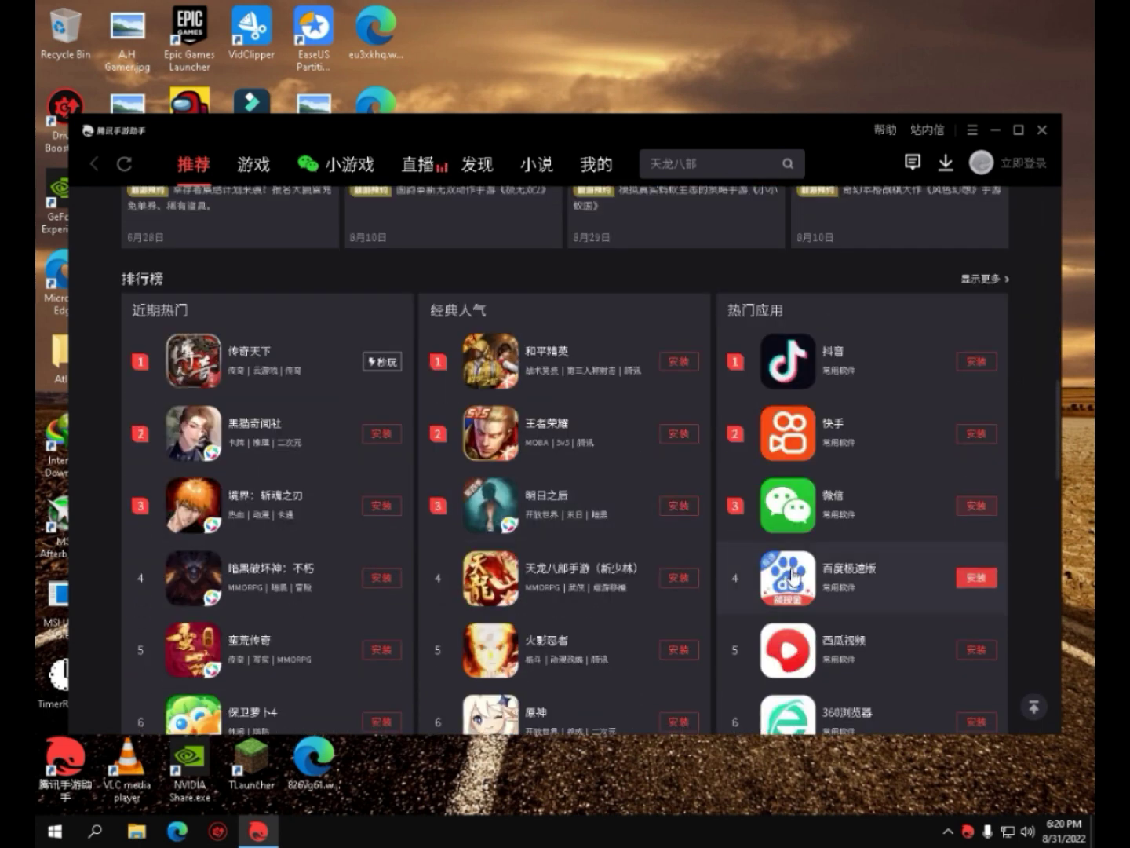
pyautogui.scroll(-1, 837, 664)
pyautogui.click(977, 643)
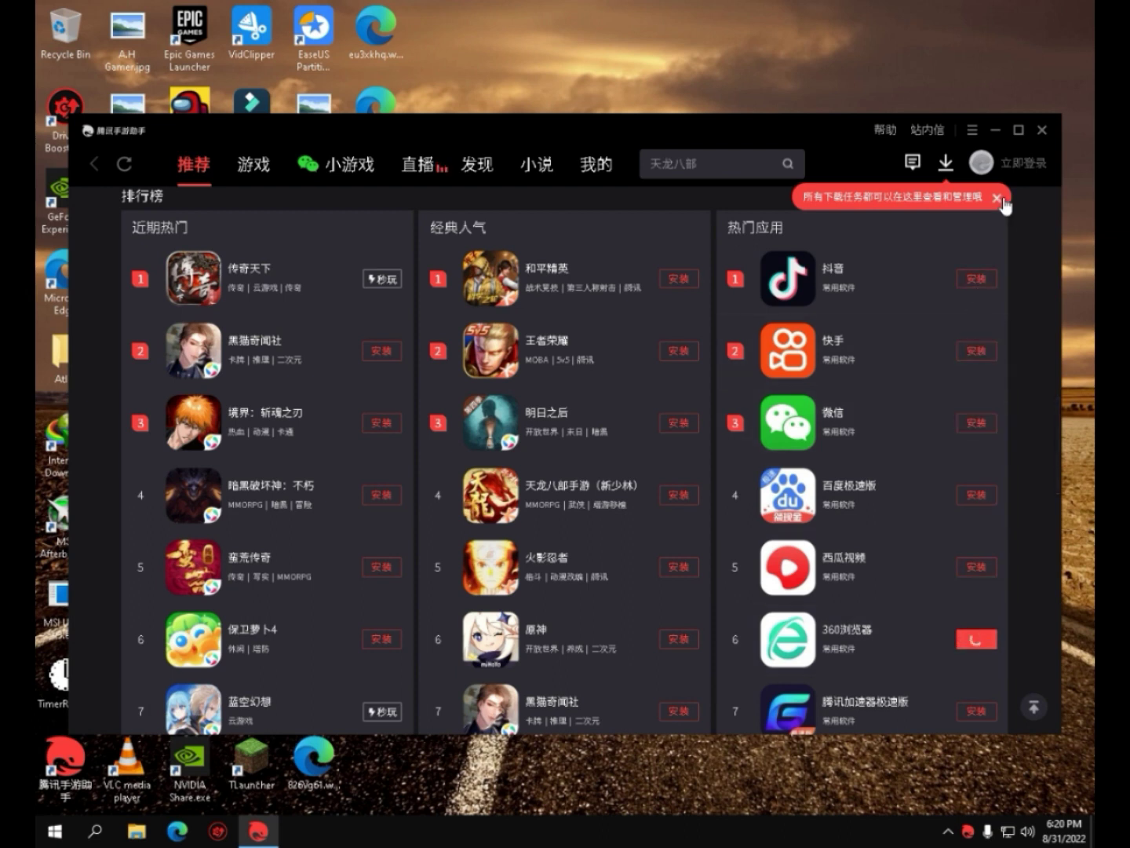
pyautogui.click(997, 198)
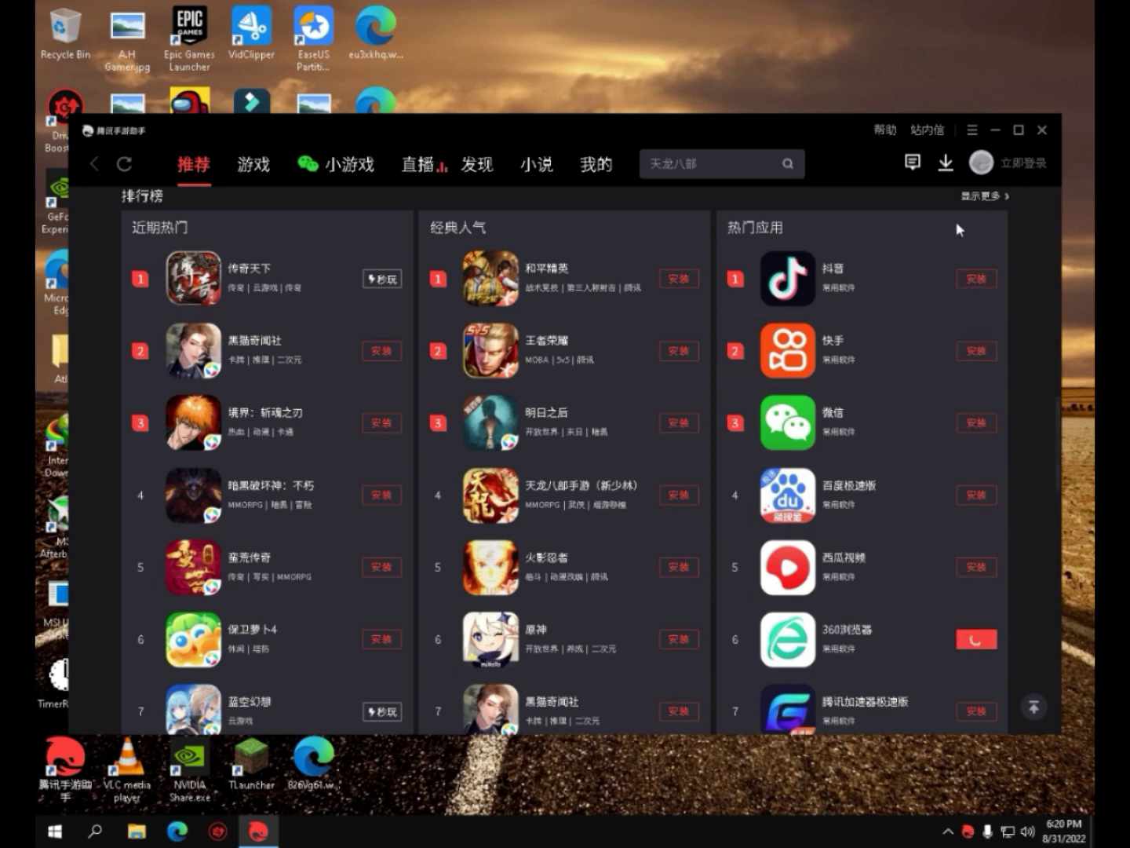
pyautogui.click(605, 182)
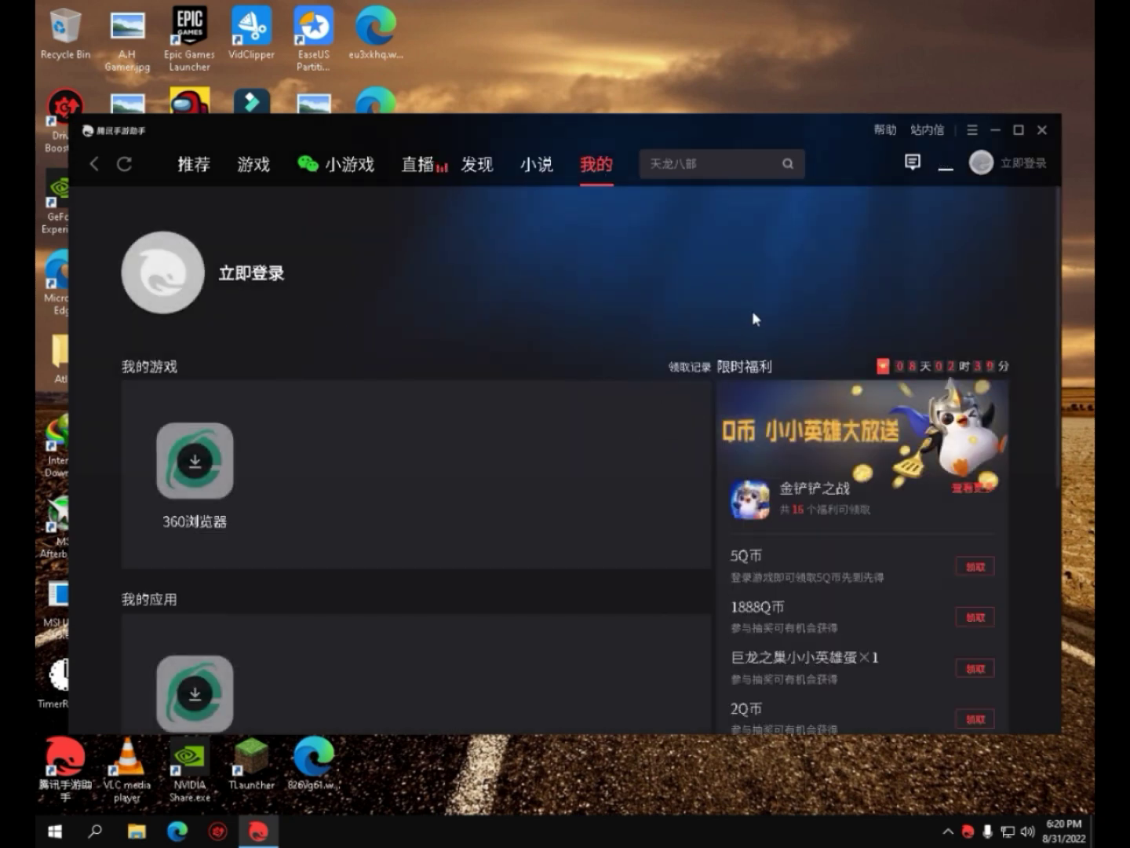
pyautogui.click(946, 164)
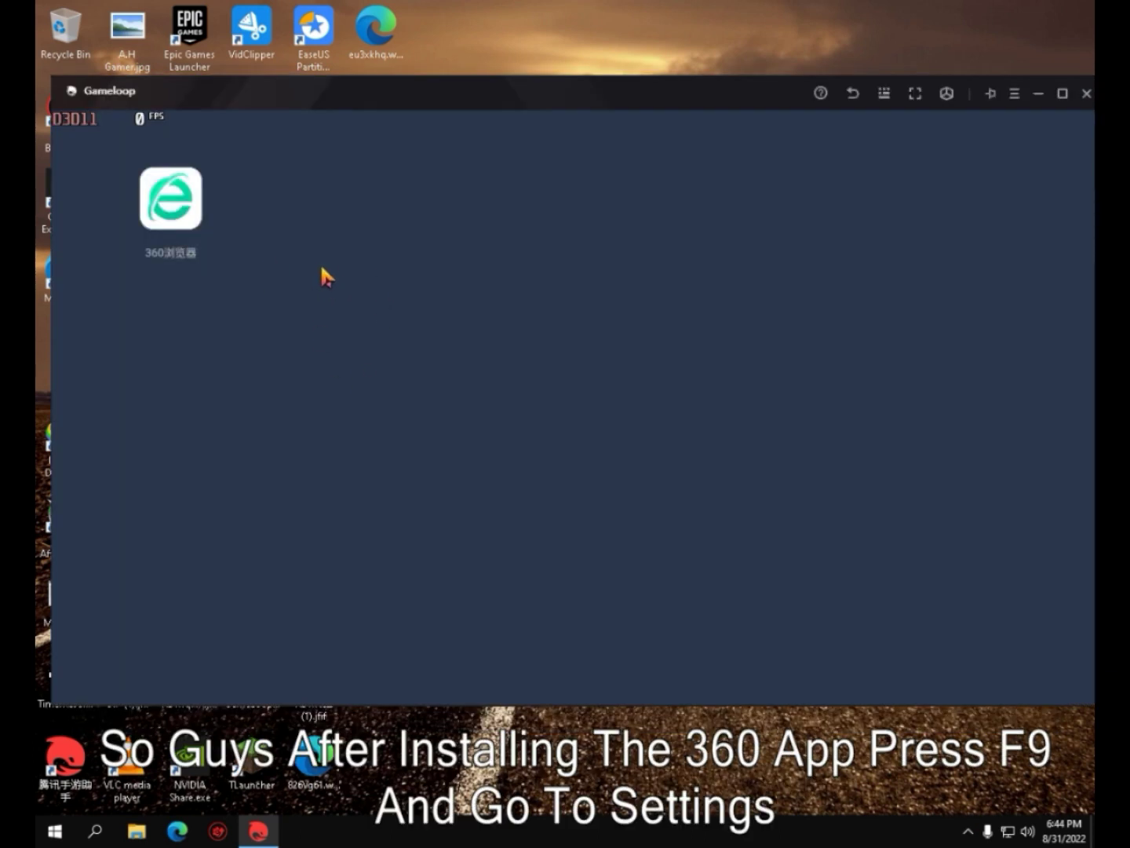
# Reveal the hidden system apps in the emulator and open the language and input page (语言和输入法) of its Settings
pyautogui.press('F9')
pyautogui.click(280, 239)
pyautogui.scroll(-10, 267, 385)
pyautogui.click(167, 658)
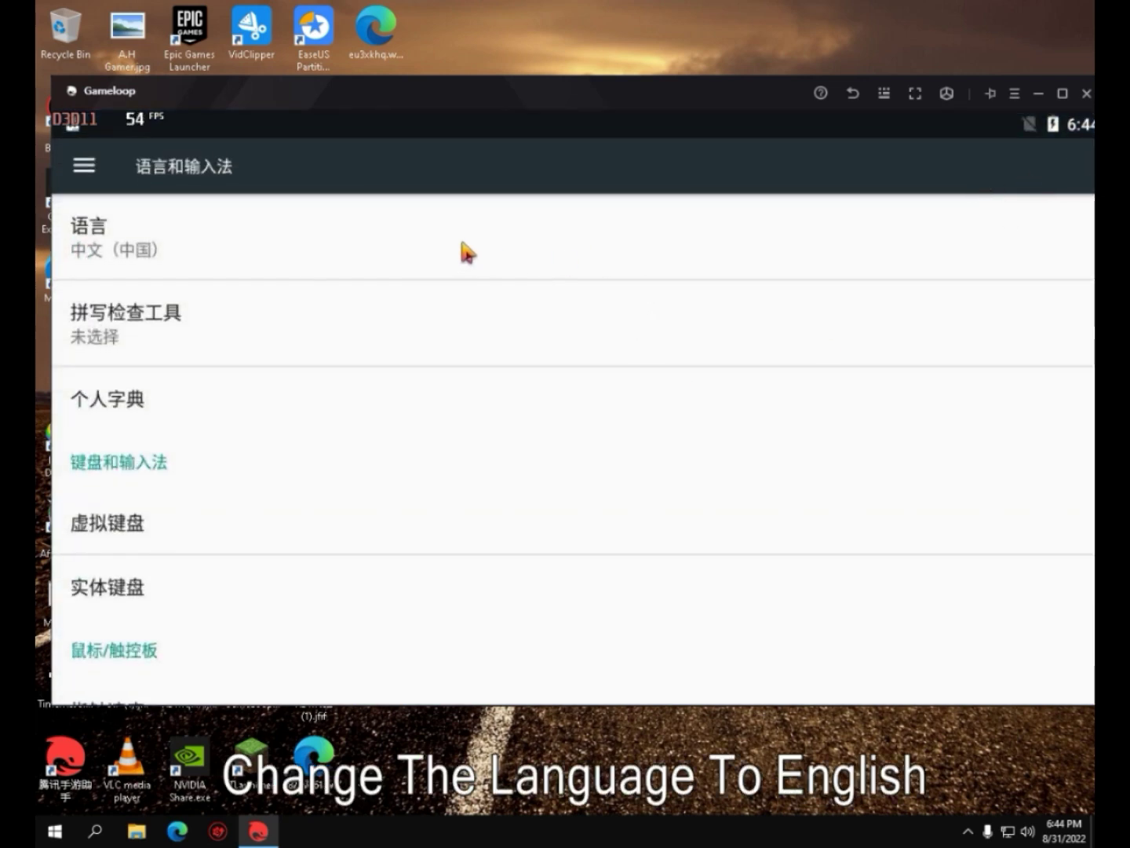
# Add English (United States) to the language preferences by searching the language list for "En"
pyautogui.click(248, 272)
pyautogui.click(278, 369)
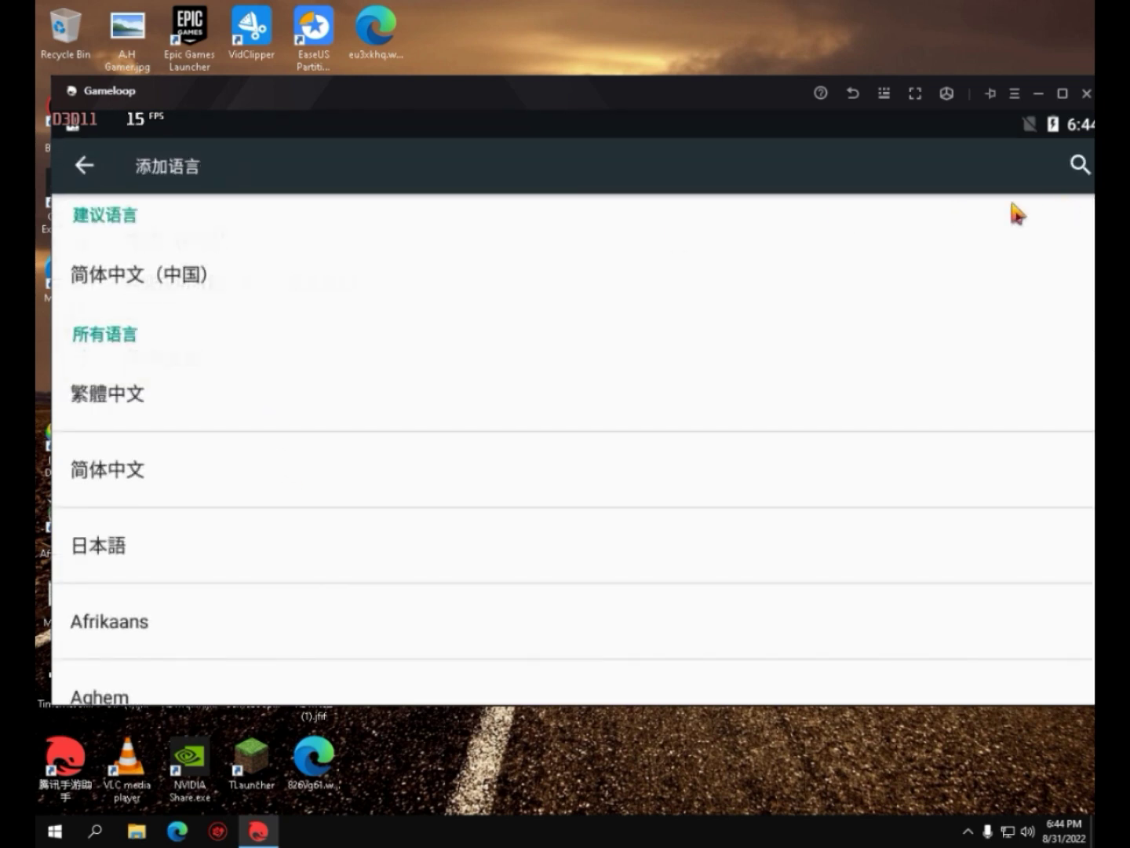
pyautogui.click(1079, 167)
pyautogui.write('En')
pyautogui.click(273, 253)
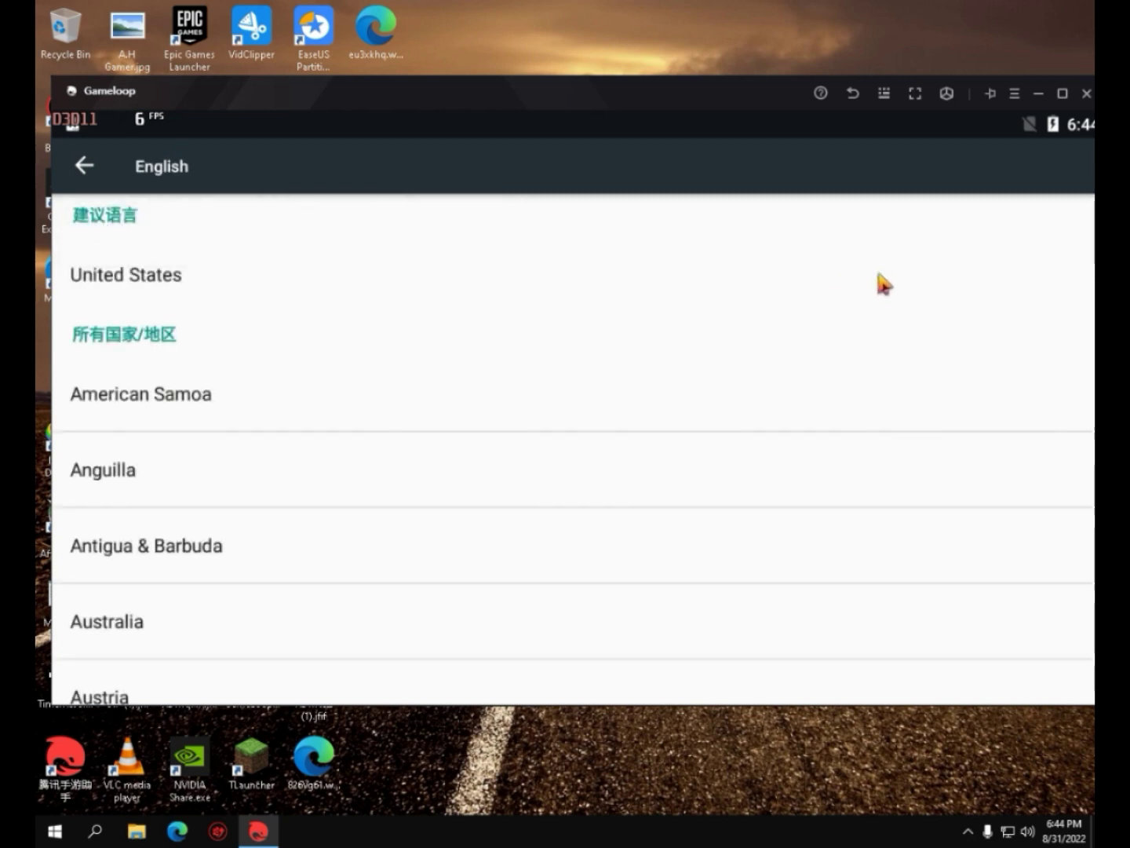
pyautogui.click(878, 283)
# Move English (United States) to first place, remove 中文（中国） from the language preferences and return to the home screen
pyautogui.moveTo(1090, 356); pyautogui.dragTo(1091, 189)
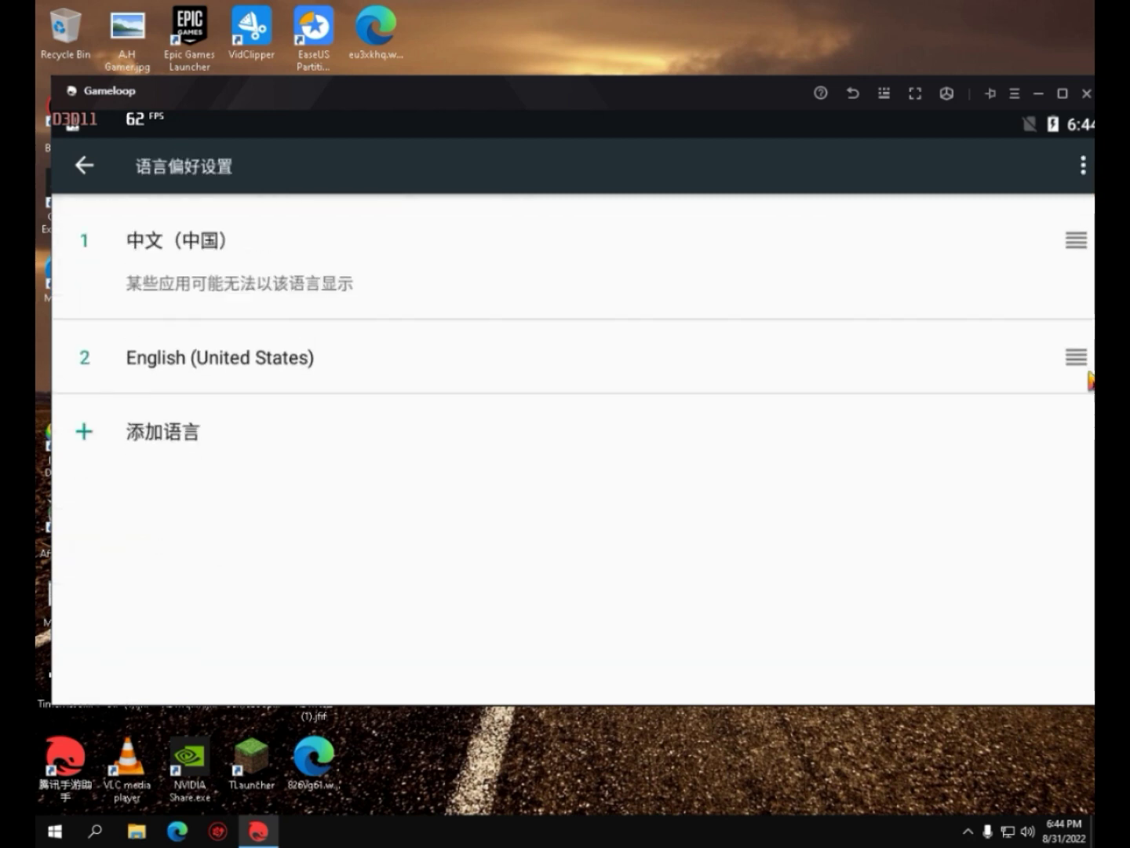
pyautogui.click(1083, 164)
pyautogui.click(1047, 182)
pyautogui.click(972, 296)
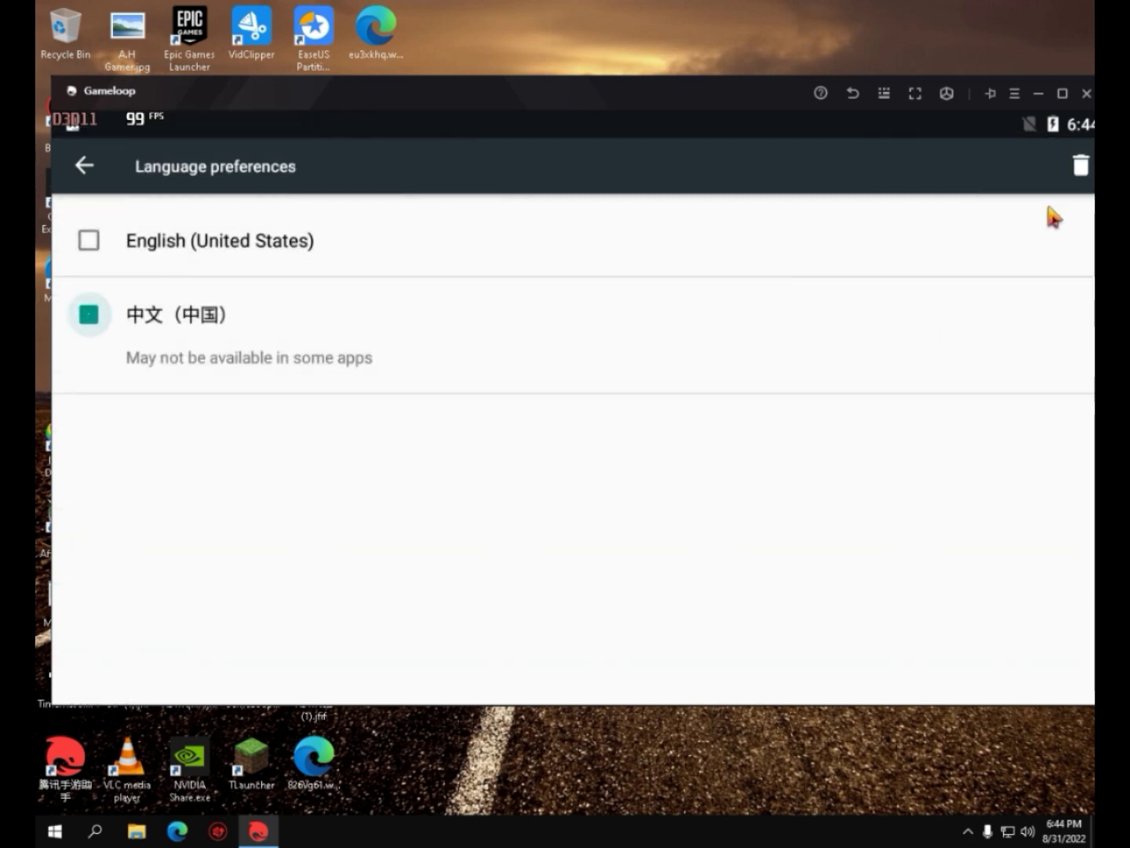
pyautogui.click(1081, 164)
pyautogui.click(857, 479)
pyautogui.click(854, 95)
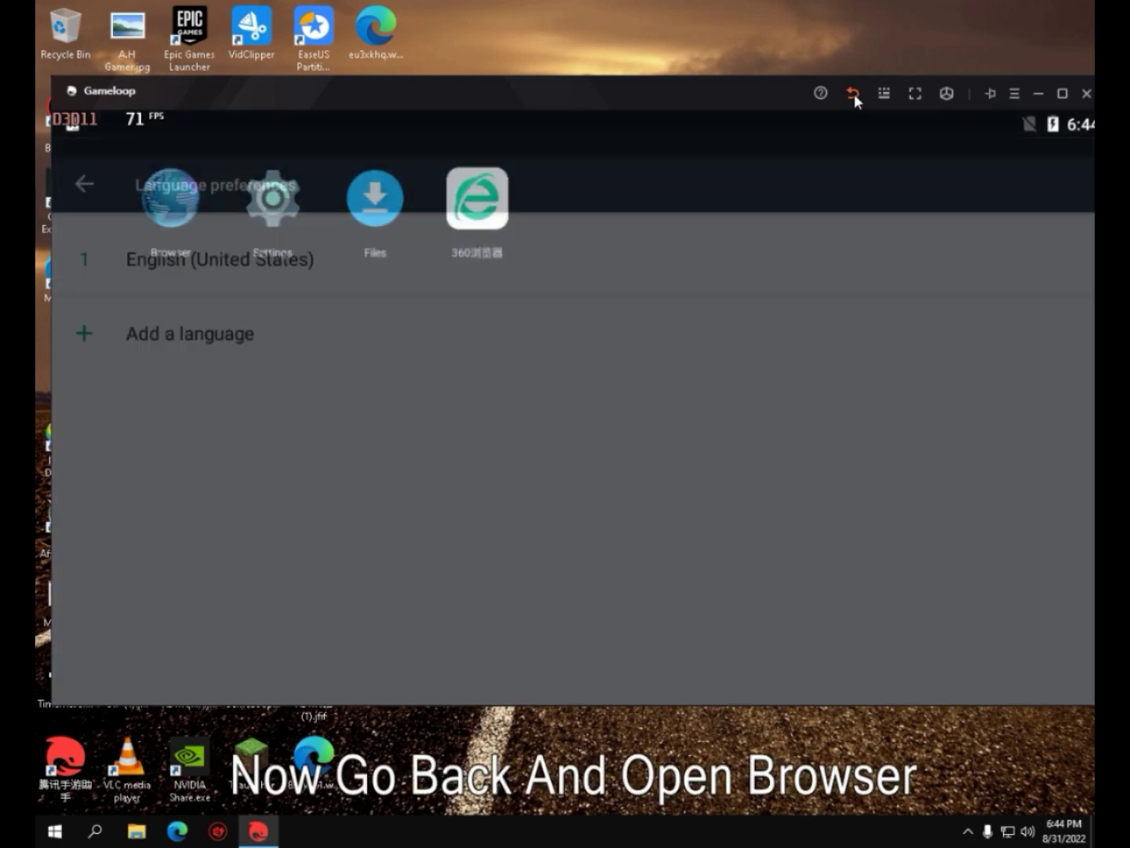
# Open the emulator's Browser and search for "es file explorer apk"
pyautogui.click(208, 219)
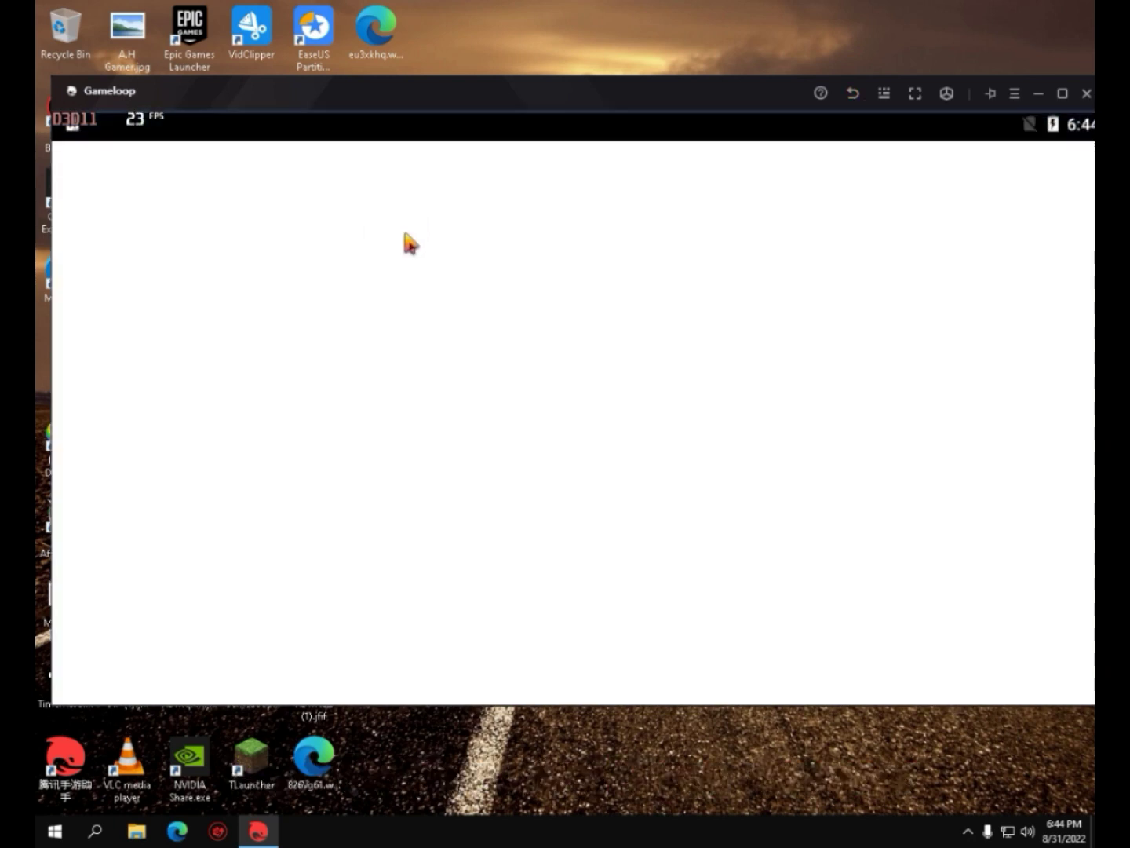
pyautogui.click(343, 179)
pyautogui.write('e')
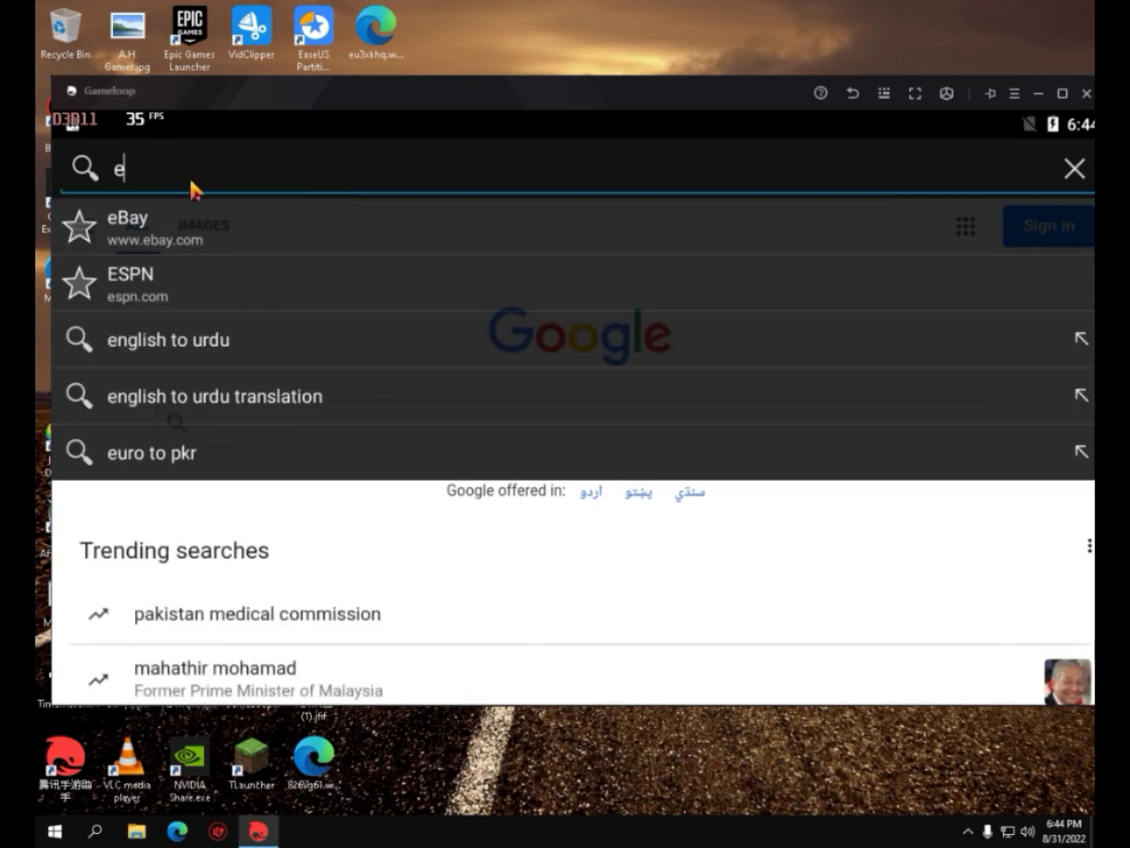
pyautogui.write('s f')
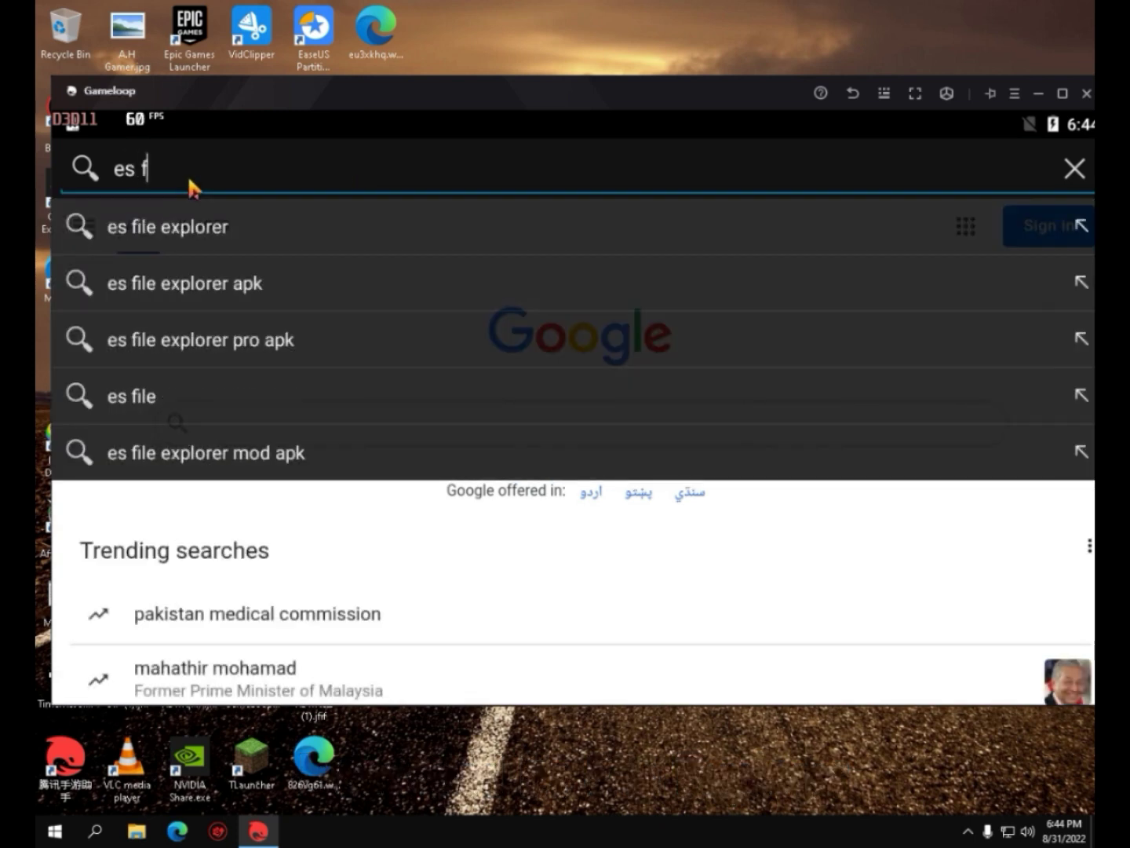
pyautogui.click(197, 284)
pyautogui.moveTo(274, 462); pyautogui.dragTo(255, 307)
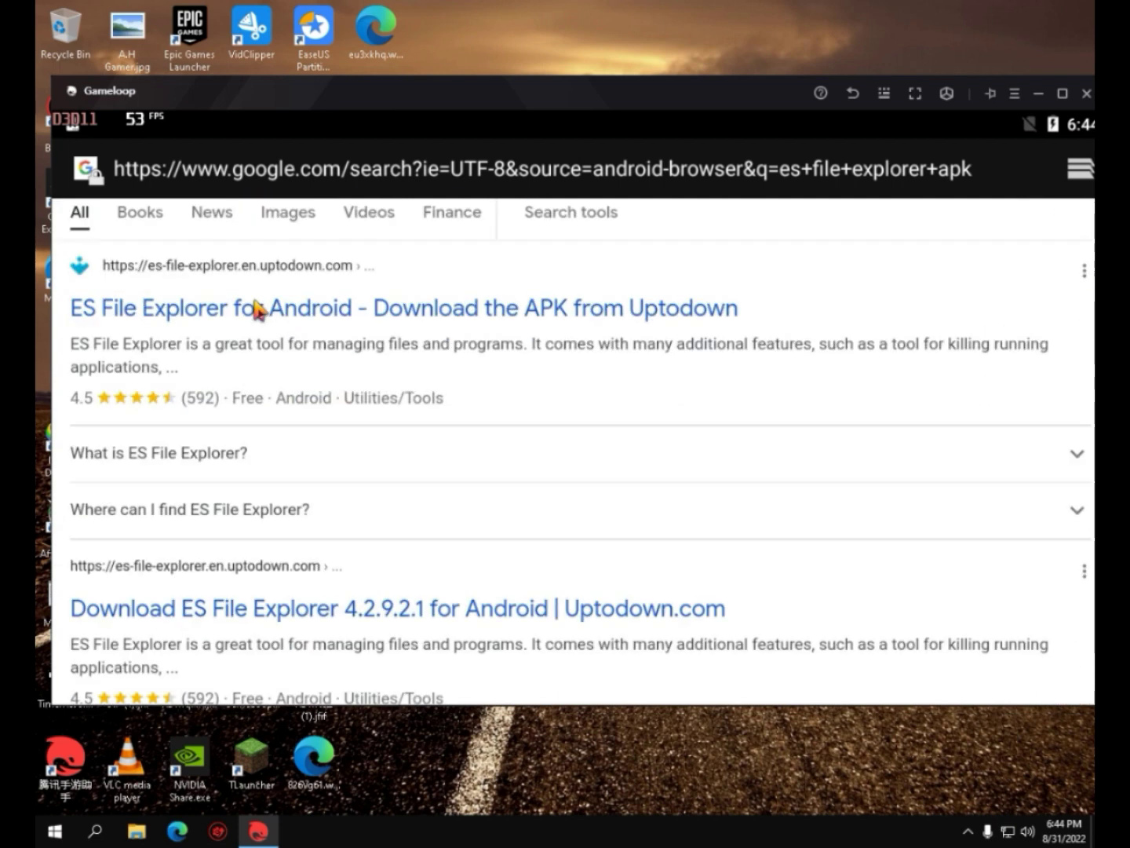
# Download the ES File Explorer File Manager APK (version 4.2.6.1.1) from APKPure and return to the home screen
pyautogui.click(224, 651)
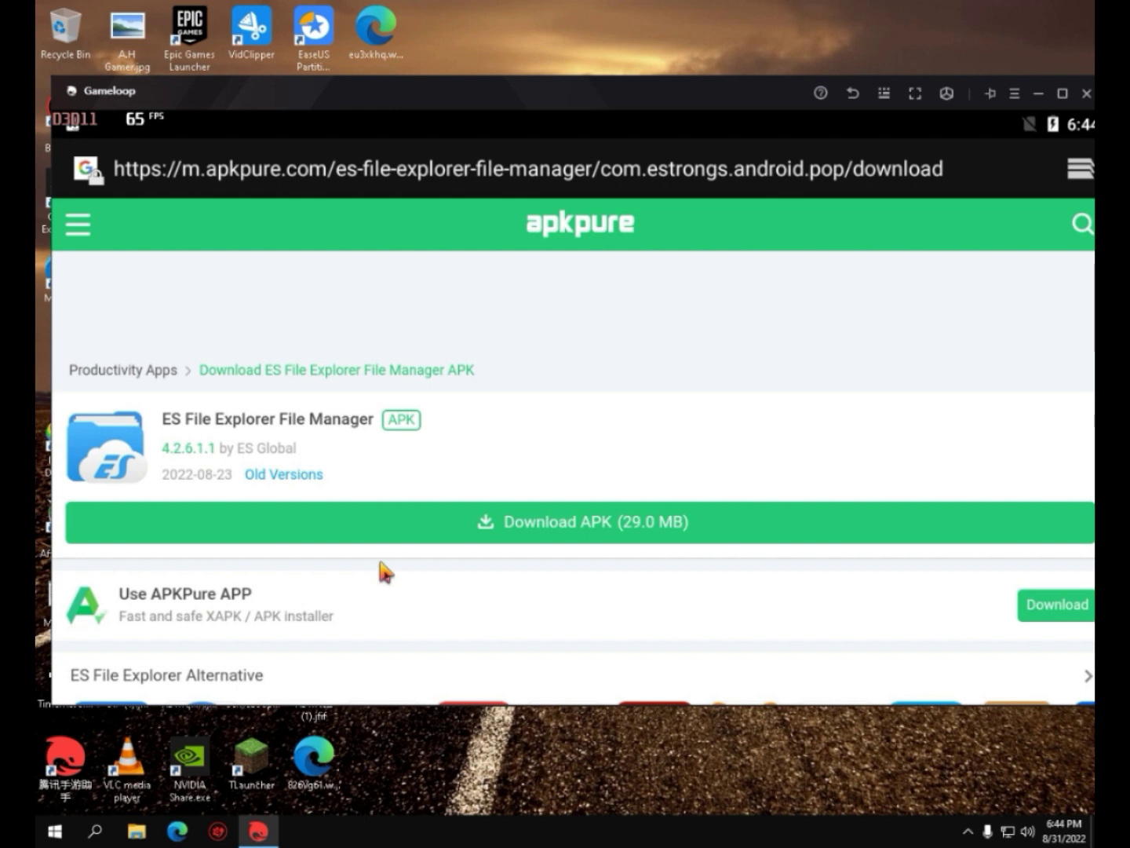
pyautogui.click(474, 522)
pyautogui.click(855, 93)
pyautogui.click(855, 92)
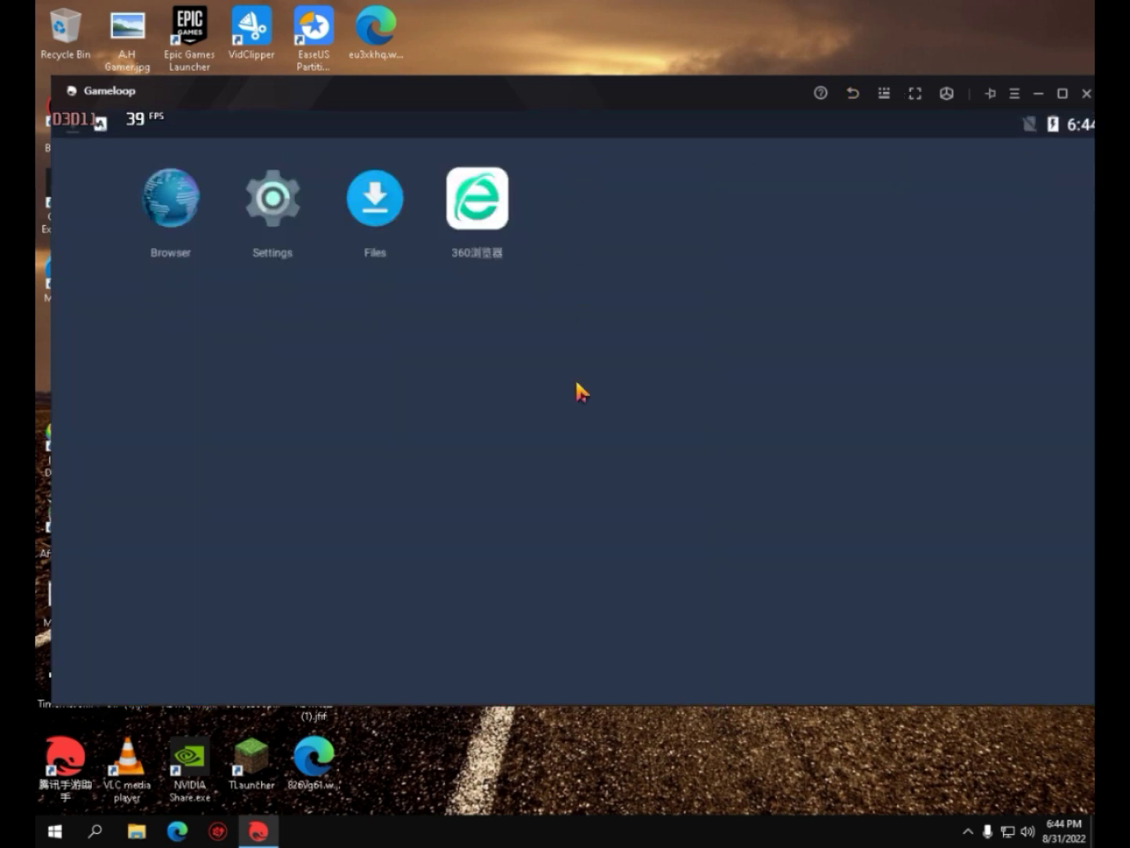
# Install ES File Explorer from the APK's download notification
pyautogui.moveTo(576, 145); pyautogui.dragTo(576, 220)
pyautogui.moveTo(485, 479); pyautogui.dragTo(920, 483)
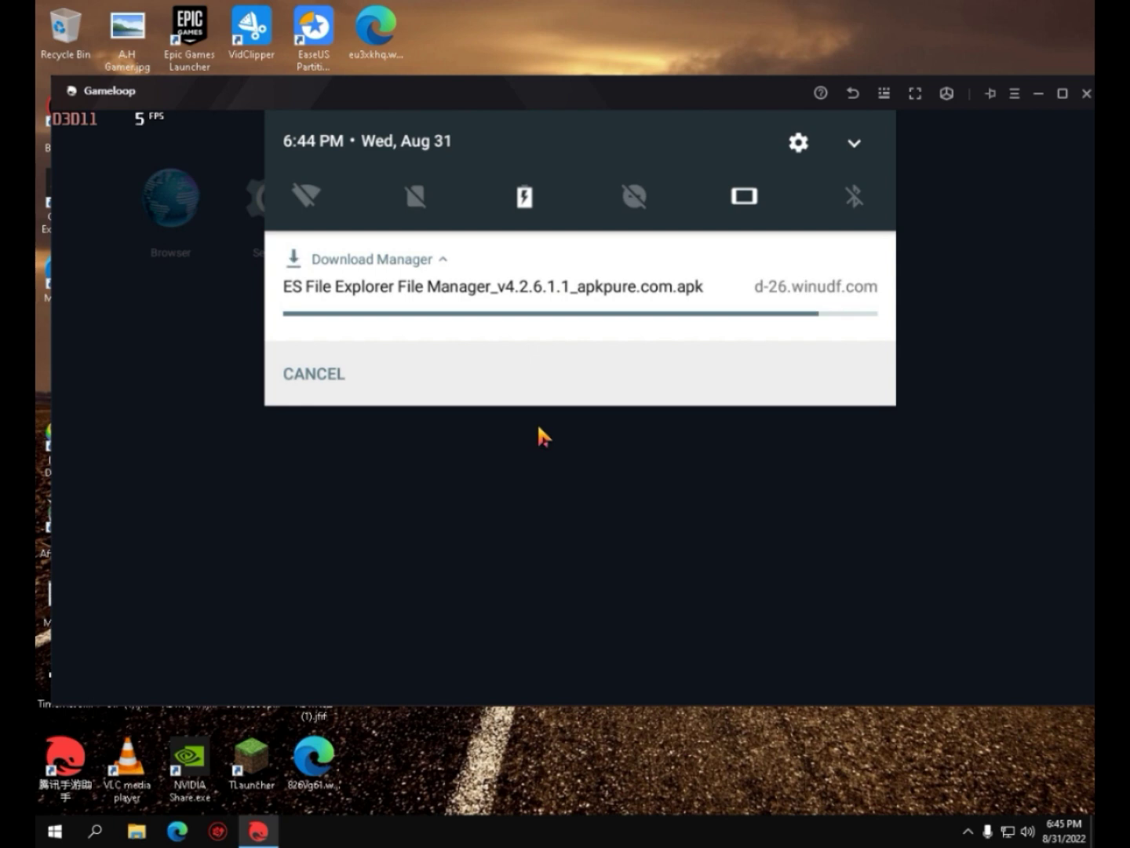
pyautogui.click(489, 317)
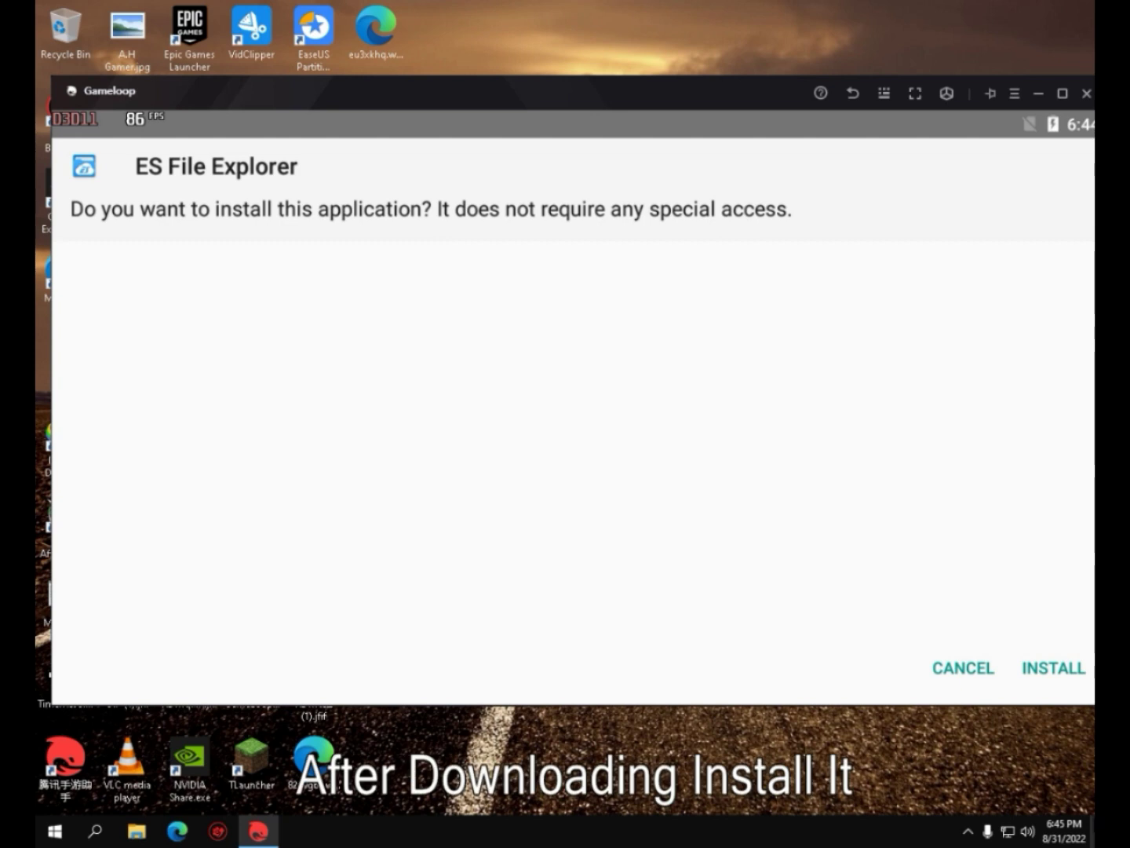
pyautogui.click(1061, 673)
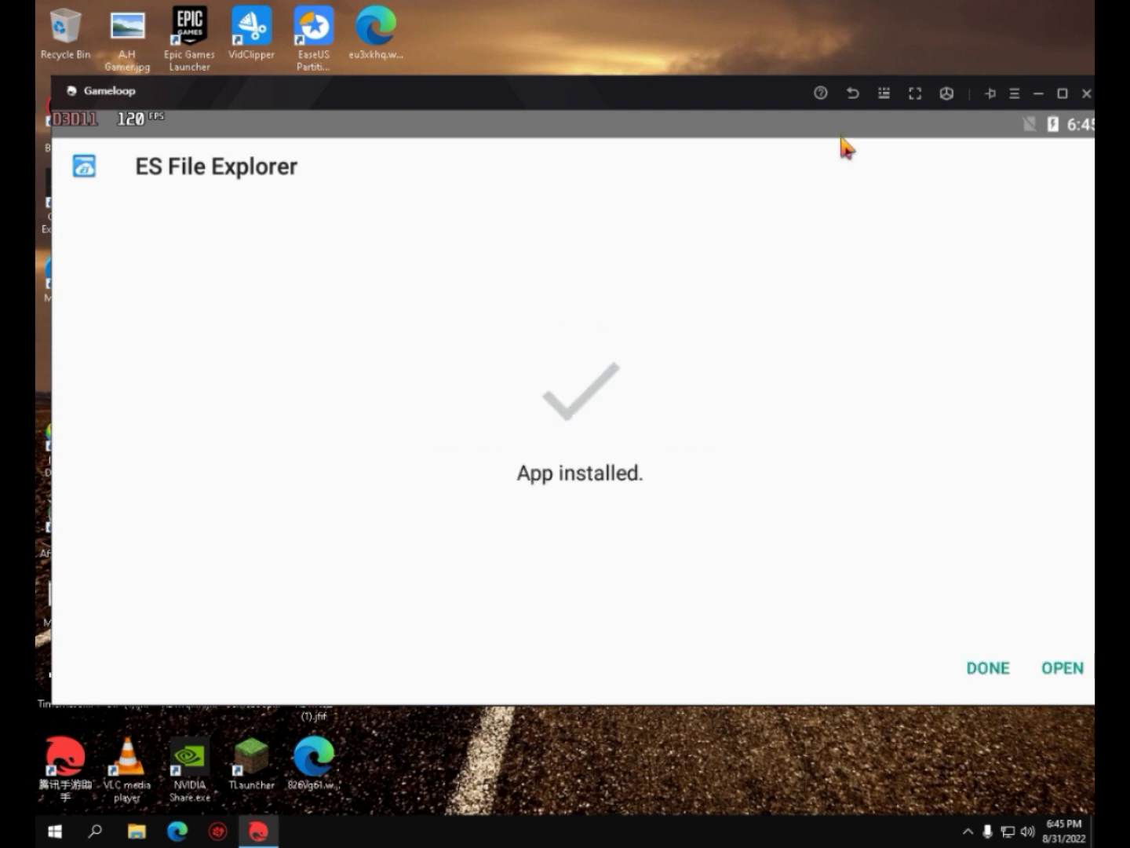
# Return to the emulator's home screen and open ES File Explorer
pyautogui.click(853, 94)
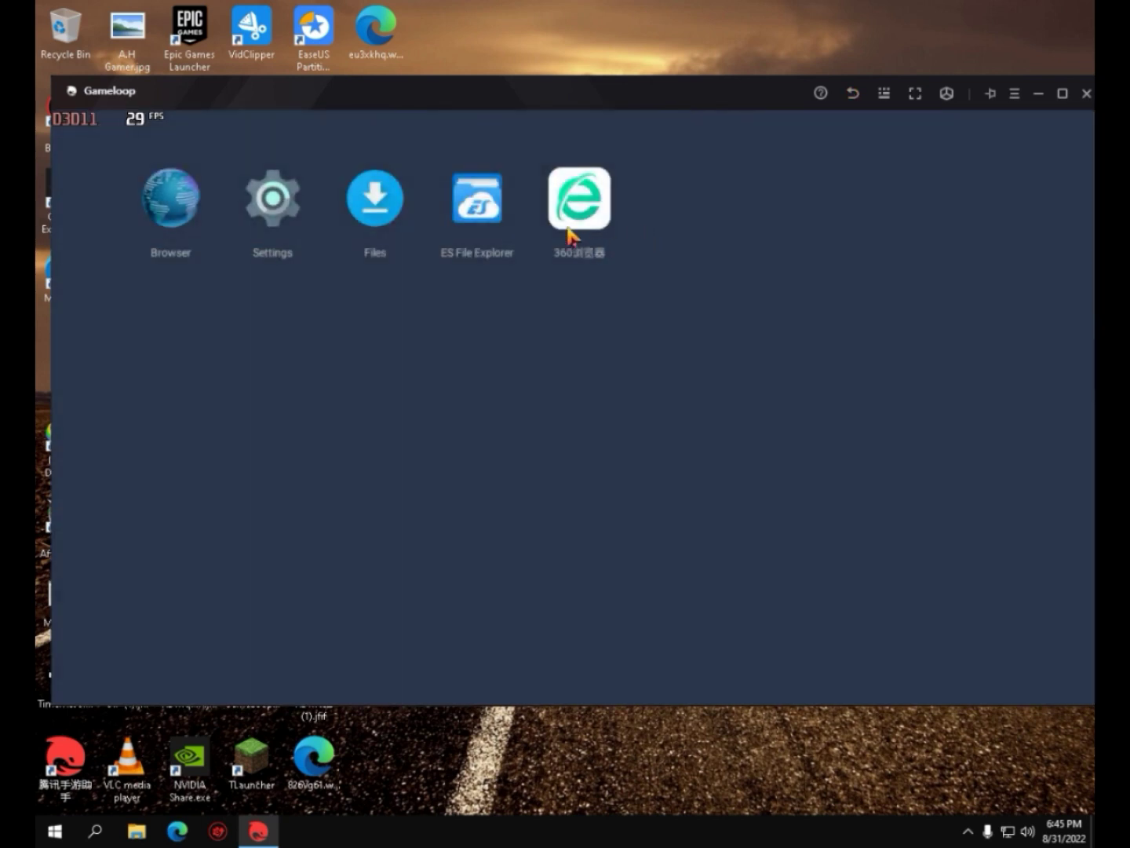
pyautogui.click(497, 222)
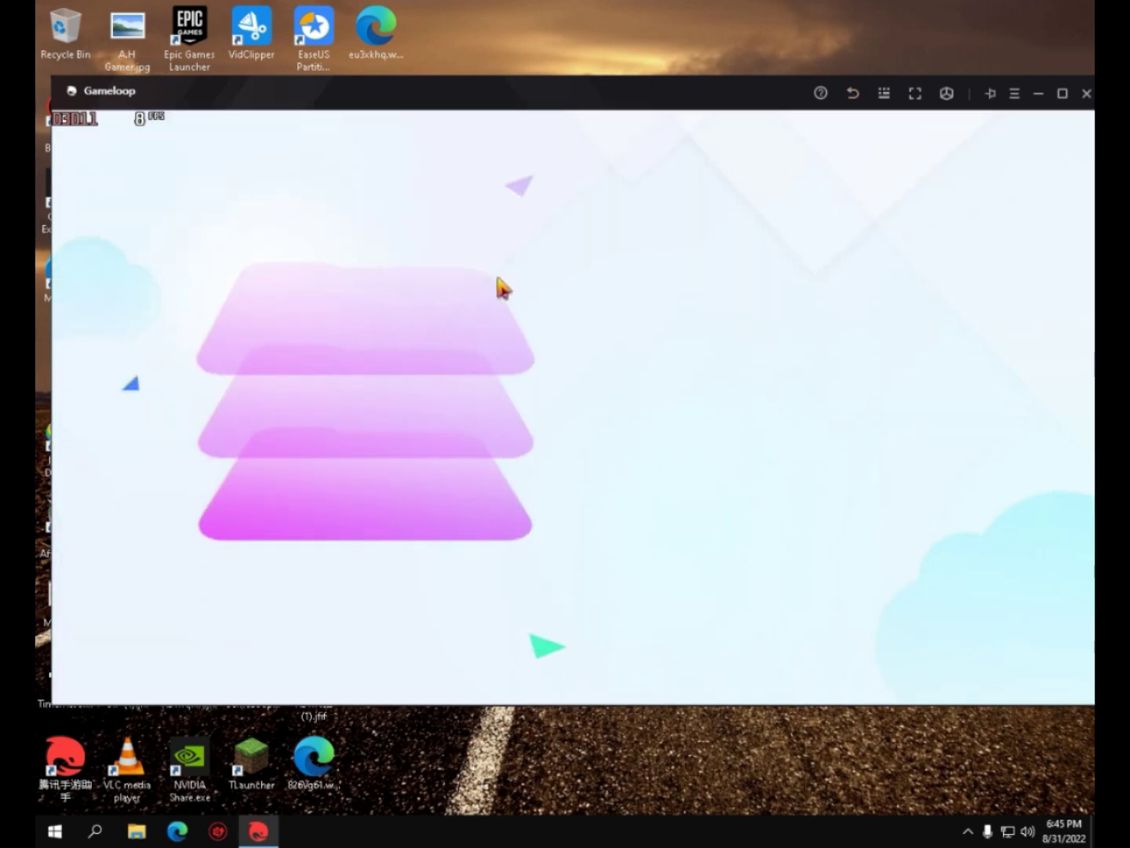
# Open pubgmobile.com in Microsoft Edge
pyautogui.doubleClick(306, 766)
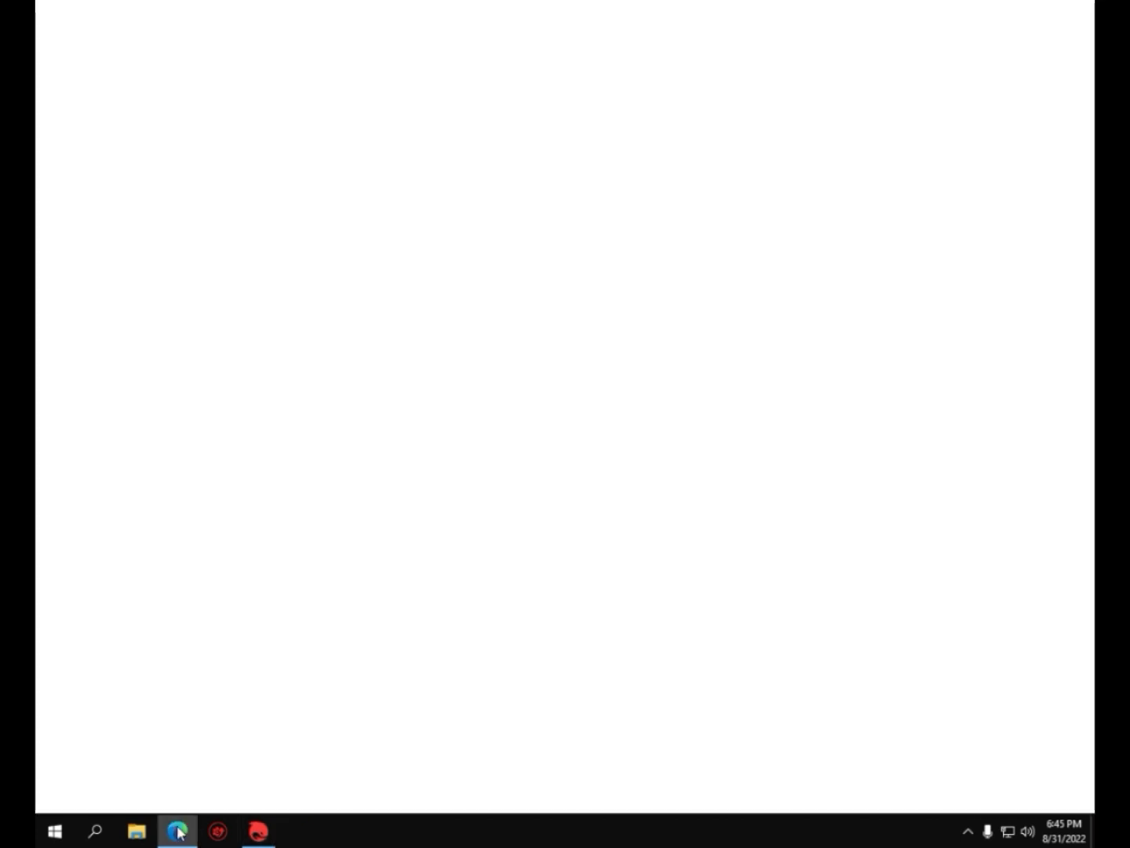
pyautogui.write('pubg')
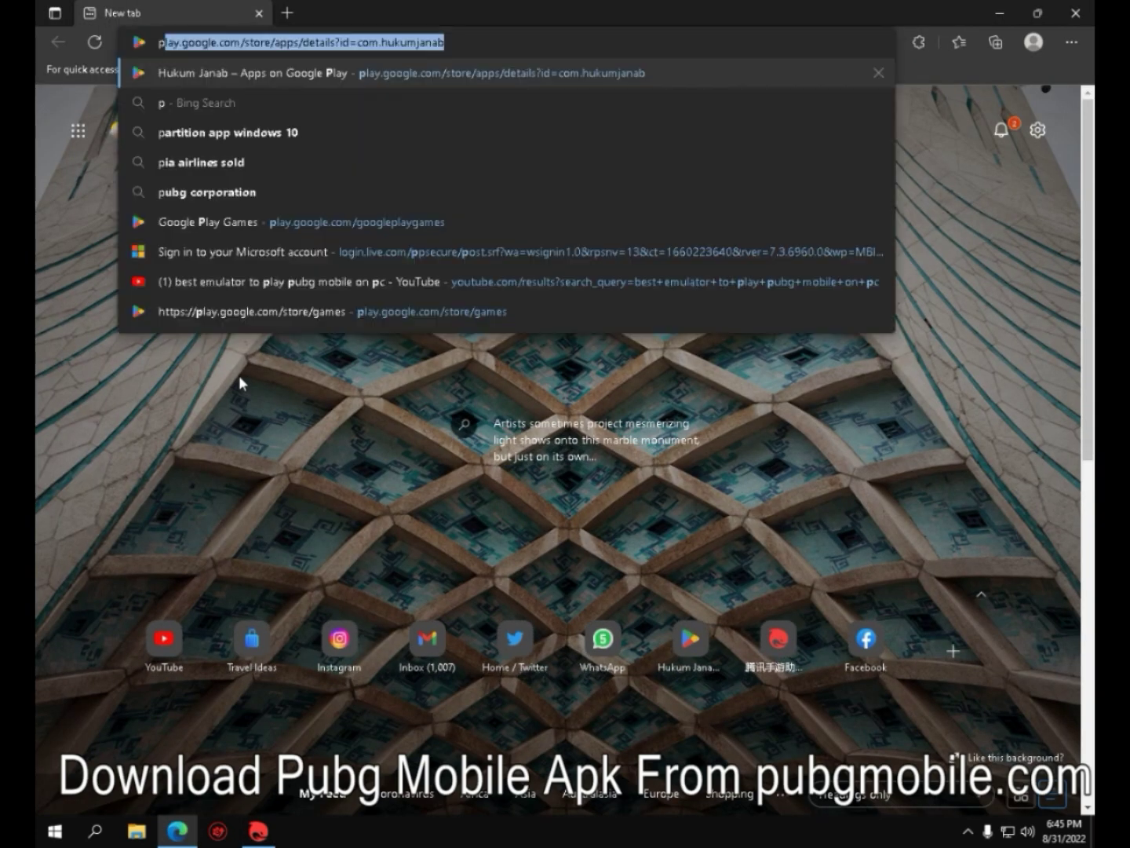
pyautogui.write('mo')
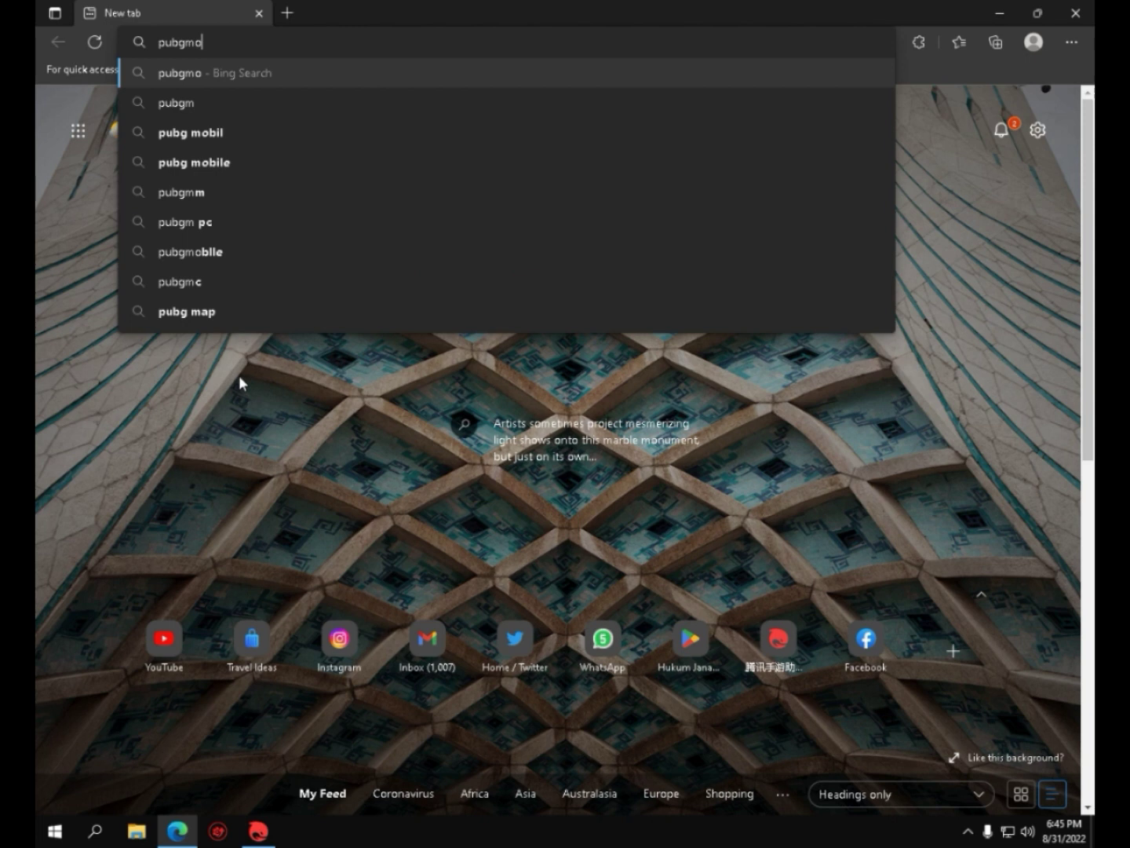
pyautogui.write('bile.com')
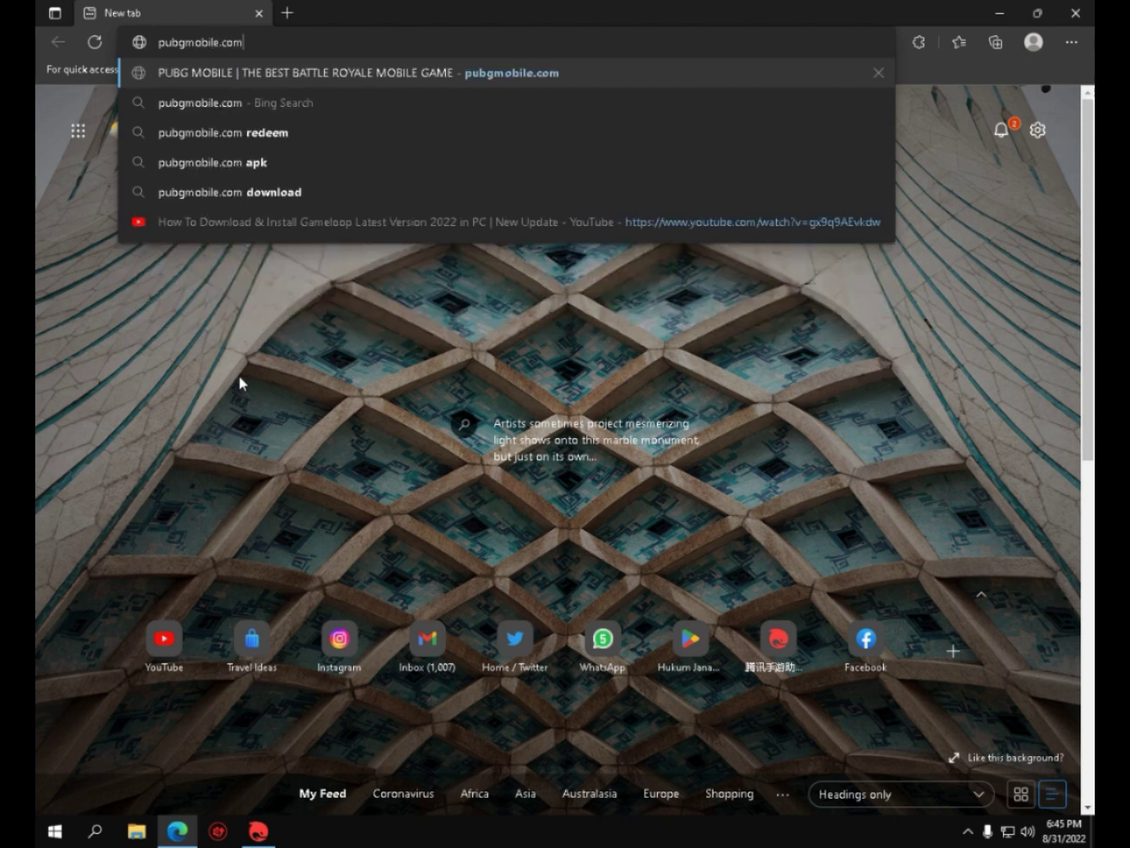
pyautogui.press('Return')
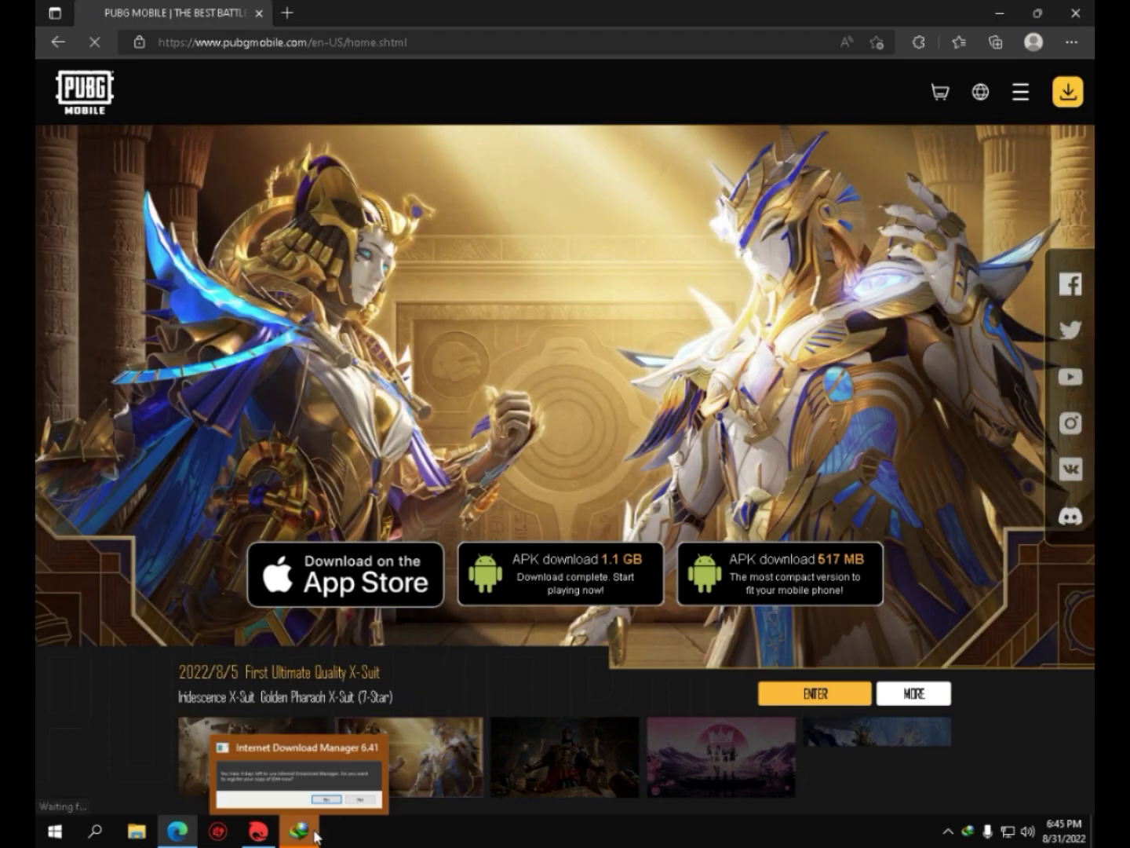
# Dismiss the Internet Download Manager reminder, start downloading the 1.1 GB PUBG MOBILE APK and cancel the download
pyautogui.click(298, 829)
pyautogui.click(683, 447)
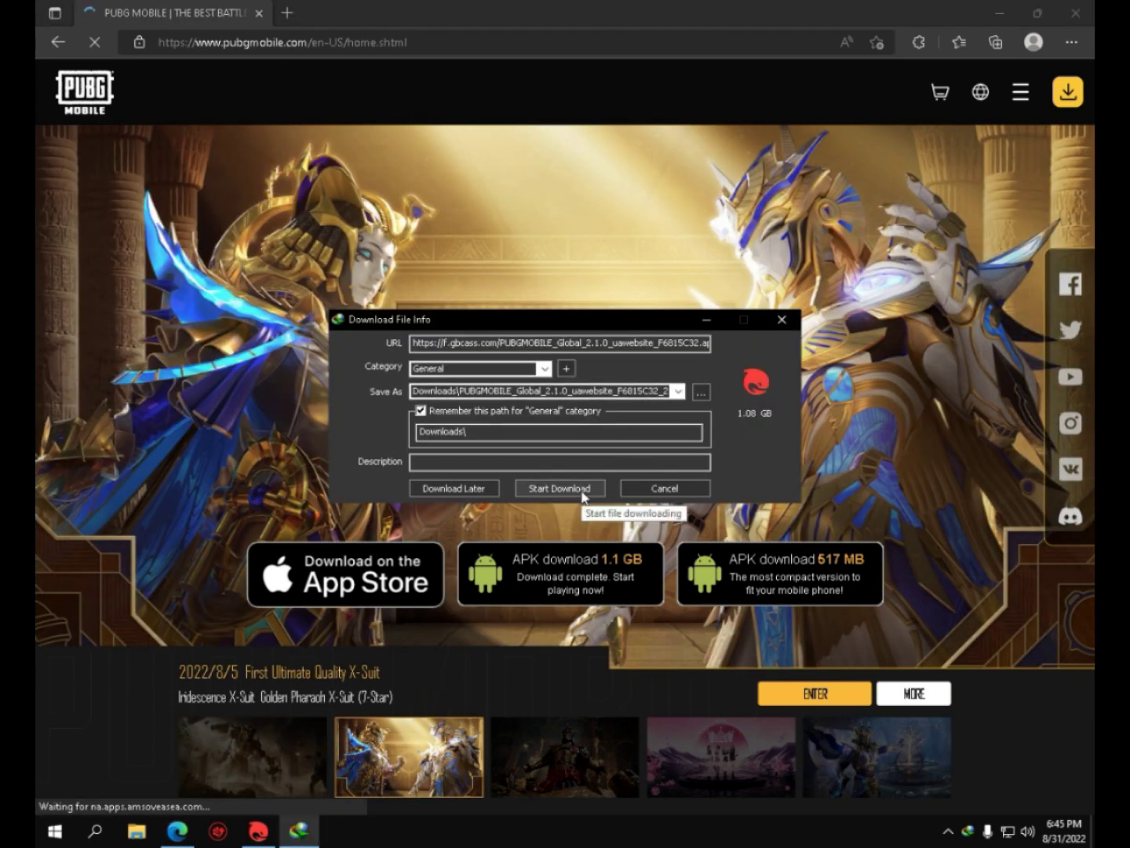
pyautogui.click(583, 489)
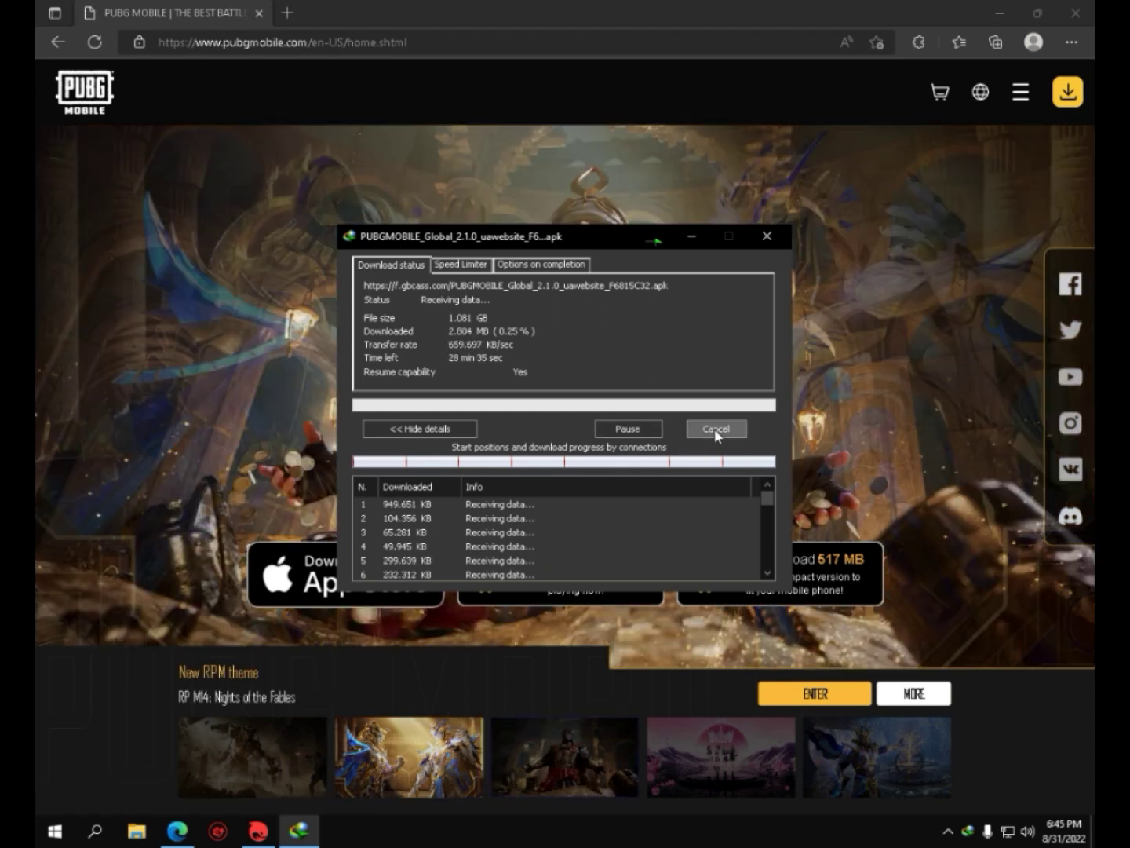
pyautogui.click(715, 431)
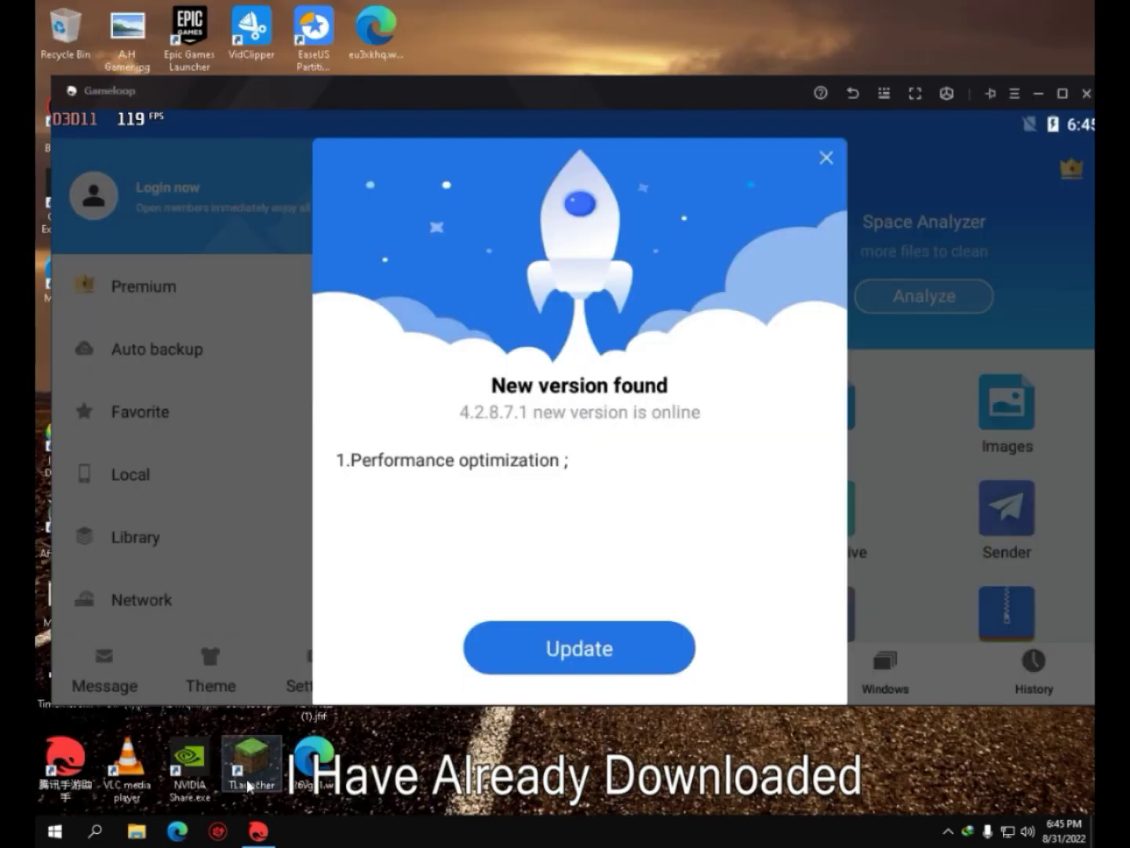
# Locate the PUBGMOBILE_Global_2.1.0 APK in the PC's Downloads folder
pyautogui.press('super+e')
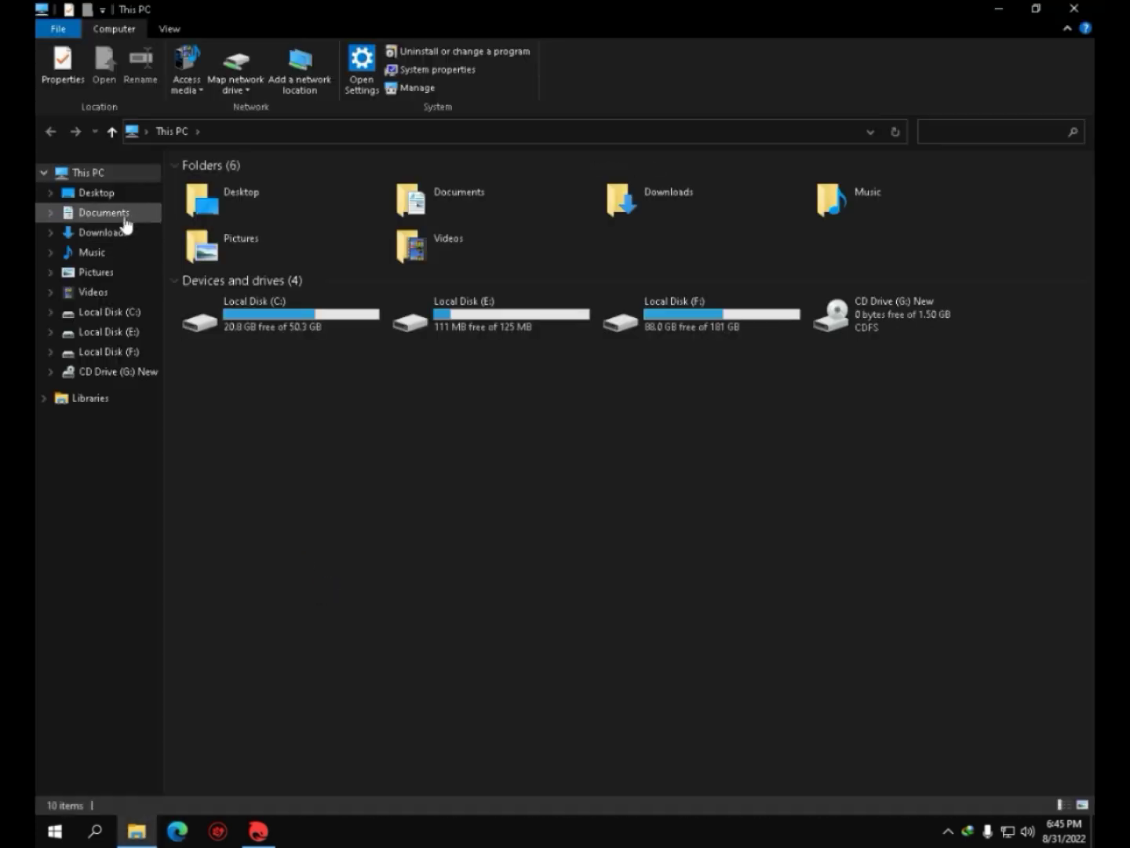
pyautogui.click(118, 233)
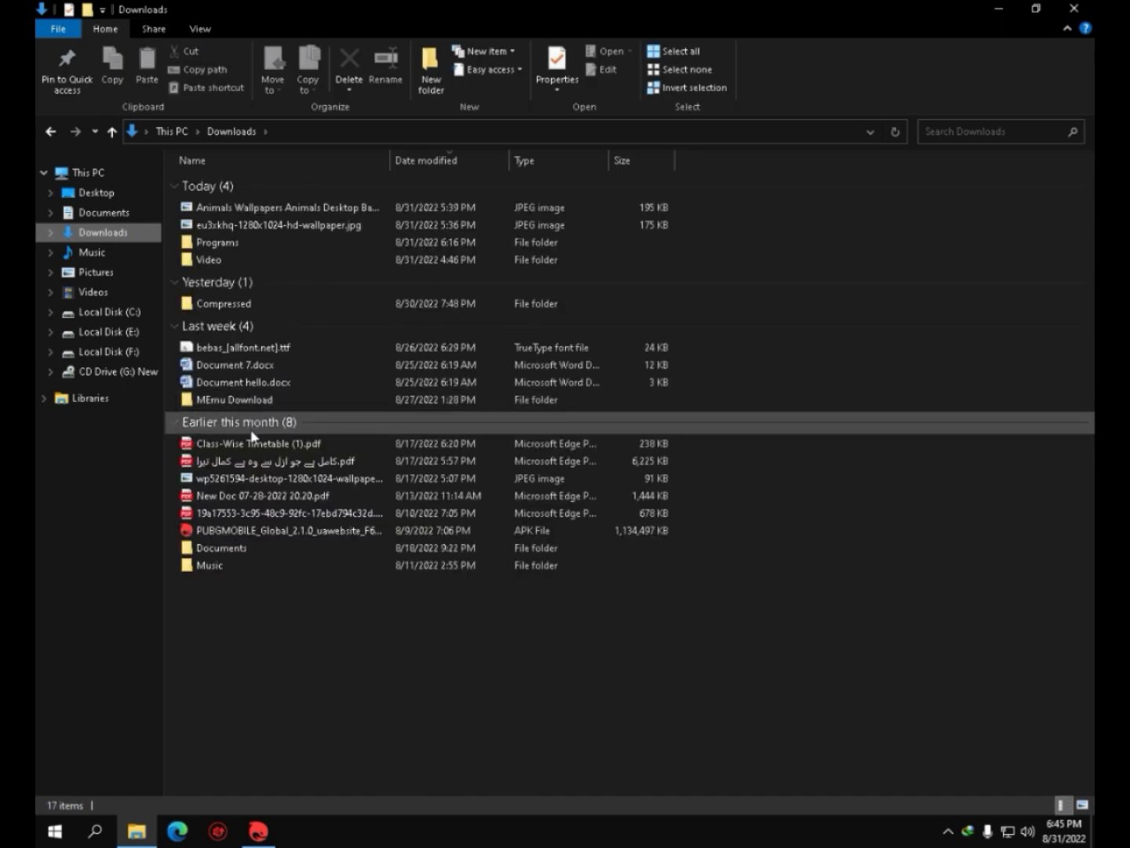
pyautogui.click(247, 530)
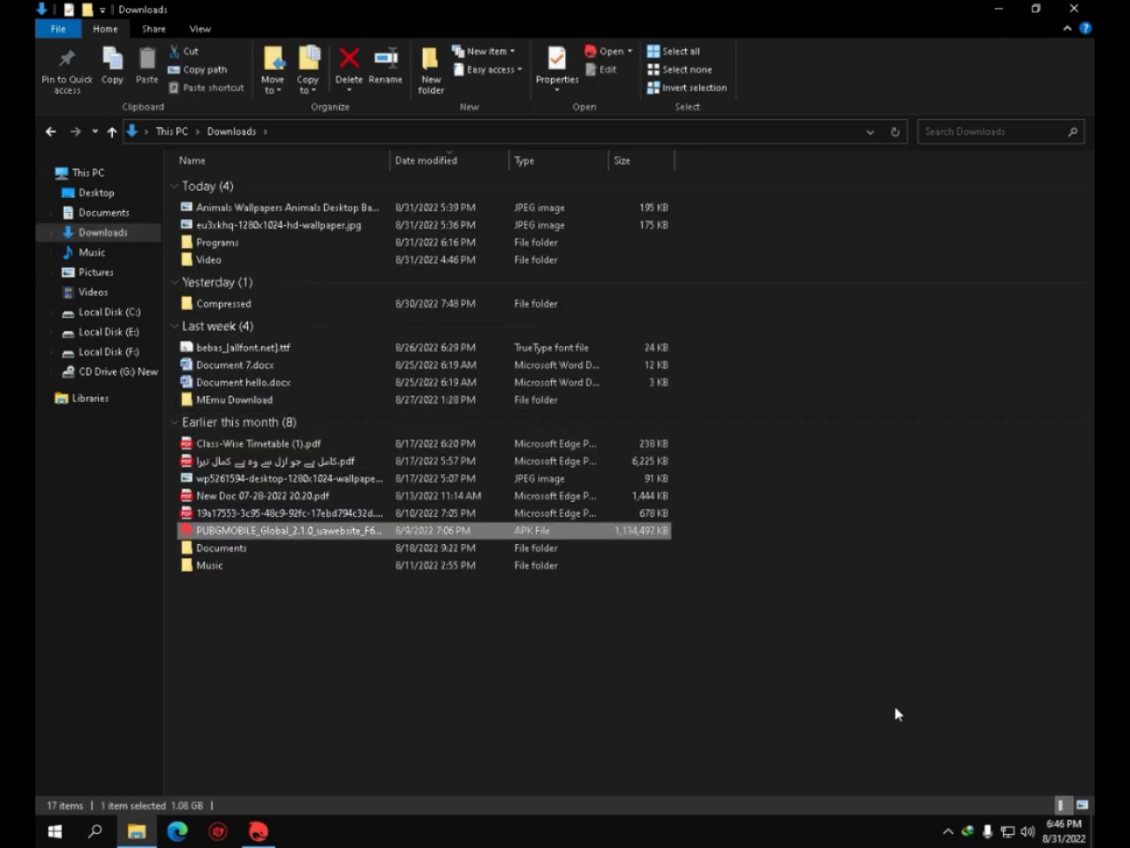
# Exit Internet Download Manager and dismiss the new version prompt in ES File Explorer
pyautogui.click(971, 838)
pyautogui.rightClick(970, 830)
pyautogui.click(977, 806)
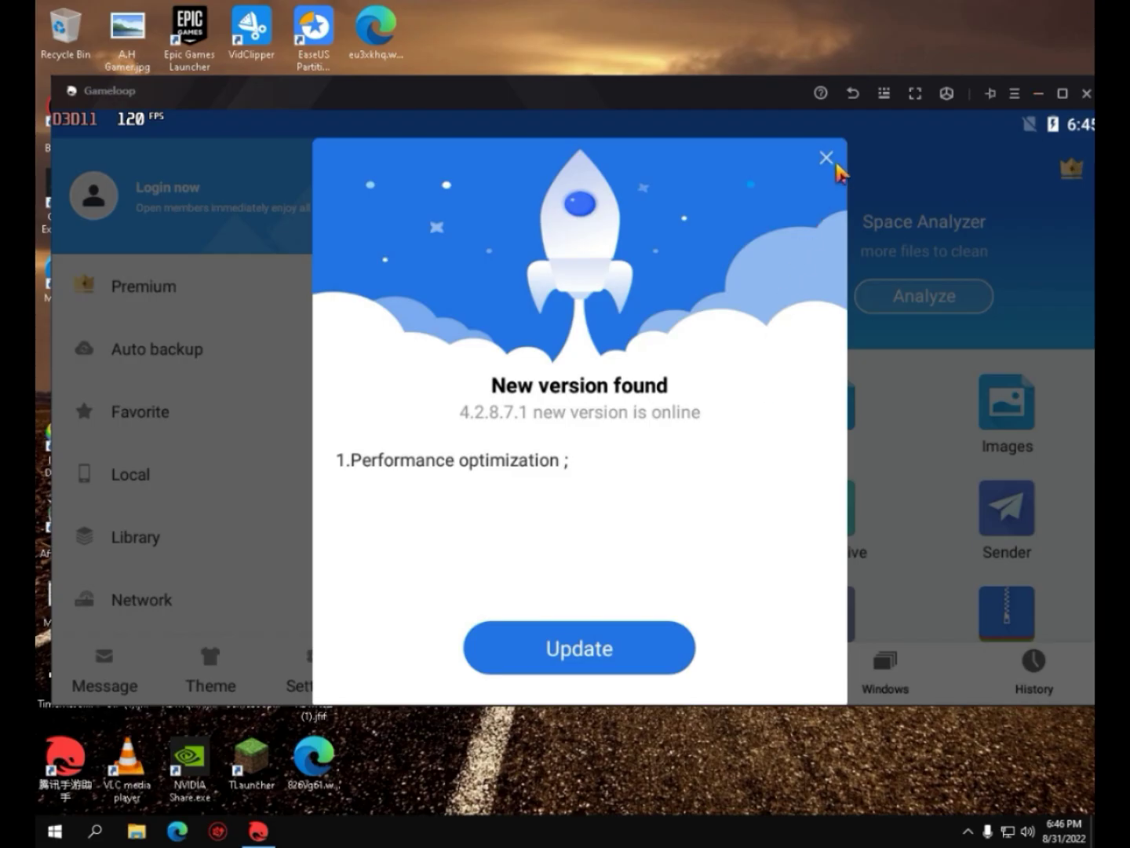
pyautogui.click(830, 162)
# Copy the PUBGMOBILE_Global_2.1.0 APK from the PC's Downloads folder
pyautogui.click(138, 830)
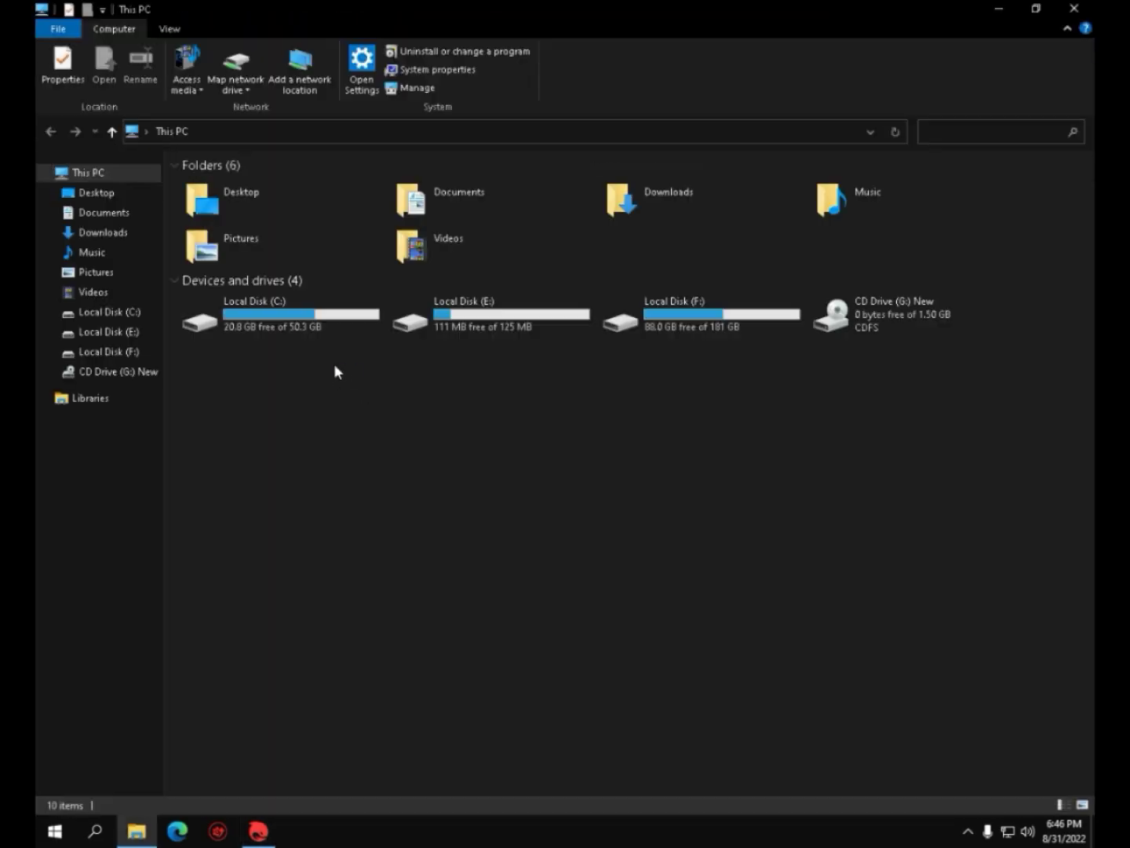
pyautogui.click(123, 235)
pyautogui.click(227, 531)
pyautogui.rightClick(236, 528)
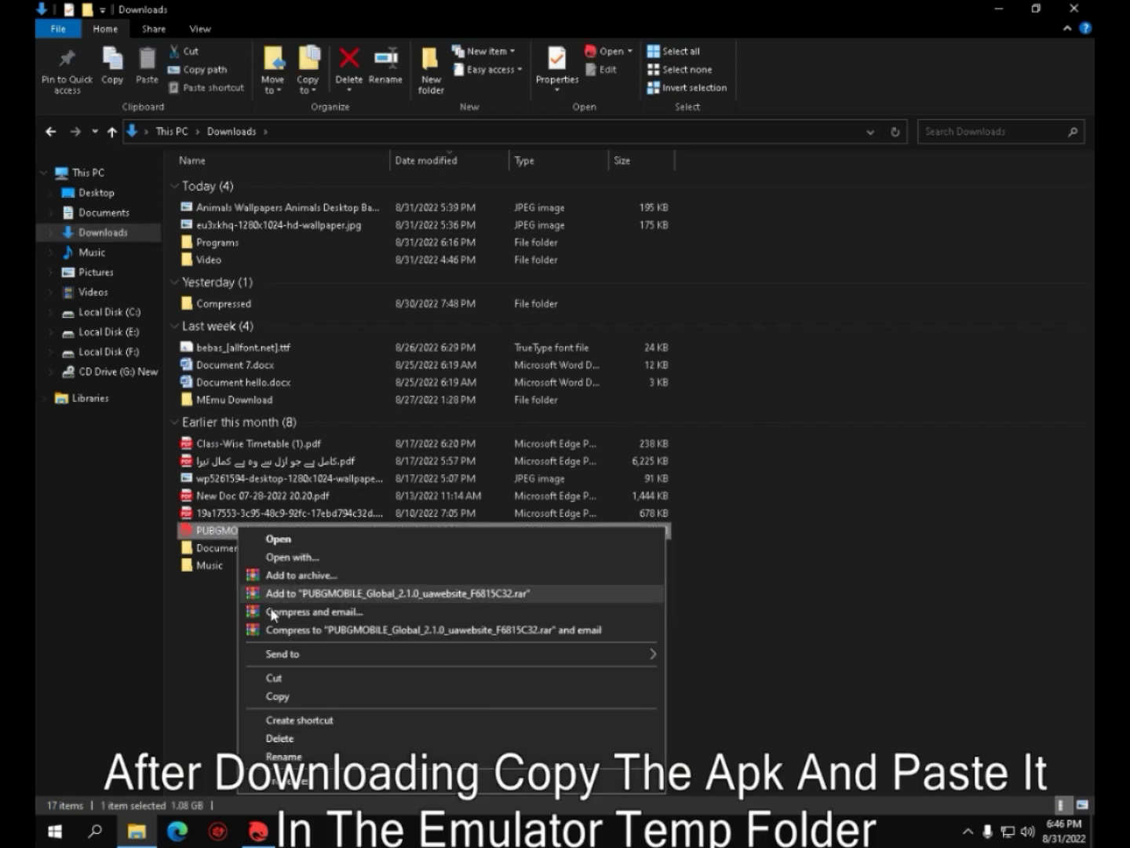
pyautogui.click(279, 697)
# Paste the copied APK into the MobileGamePCShared folder inside Temp\TxGameDownload on Local Disk (F:)
pyautogui.click(110, 352)
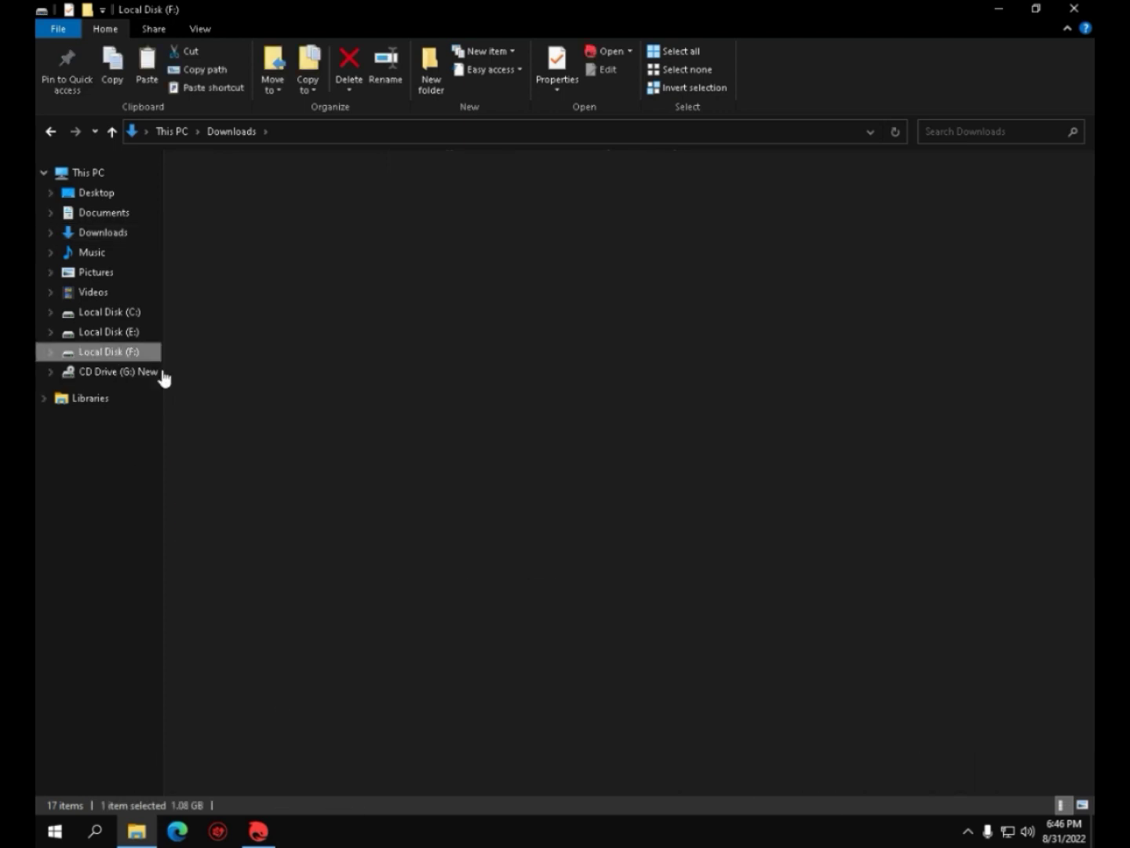
pyautogui.scroll(-1, 252, 603)
pyautogui.doubleClick(232, 598)
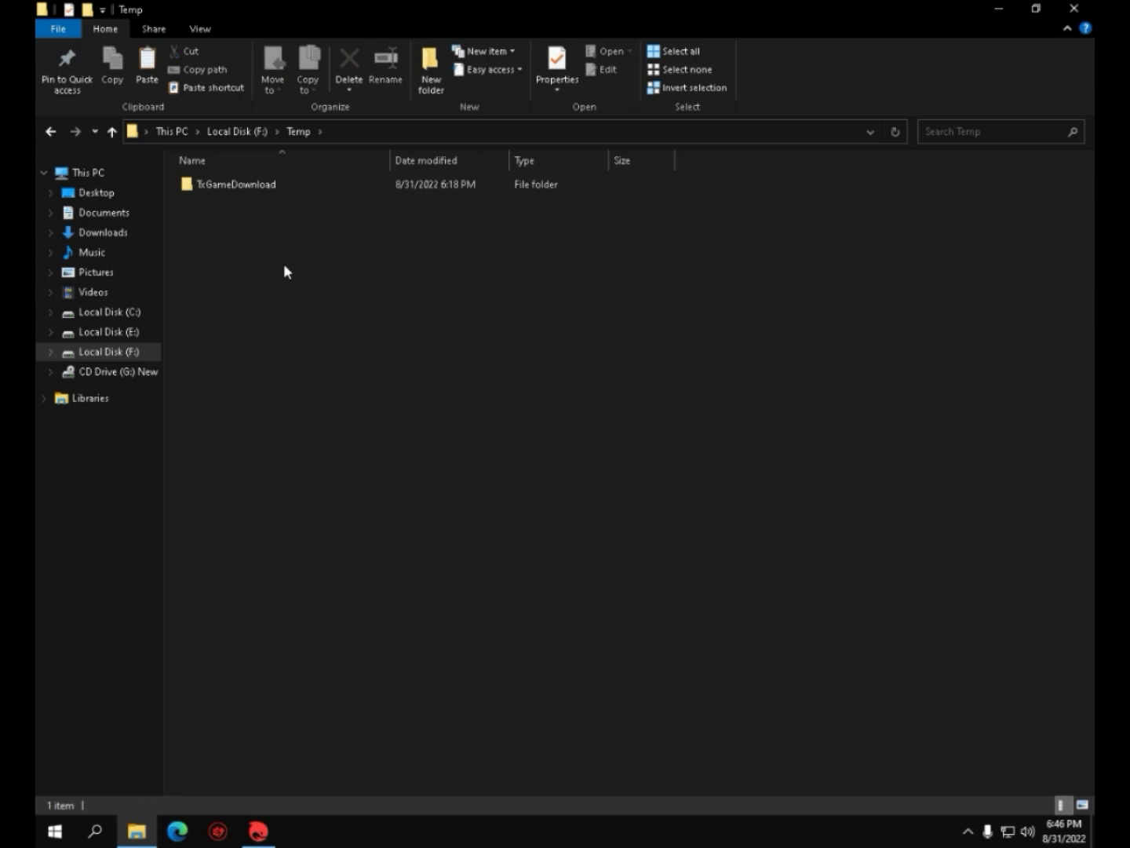
pyautogui.doubleClick(226, 188)
pyautogui.doubleClick(226, 206)
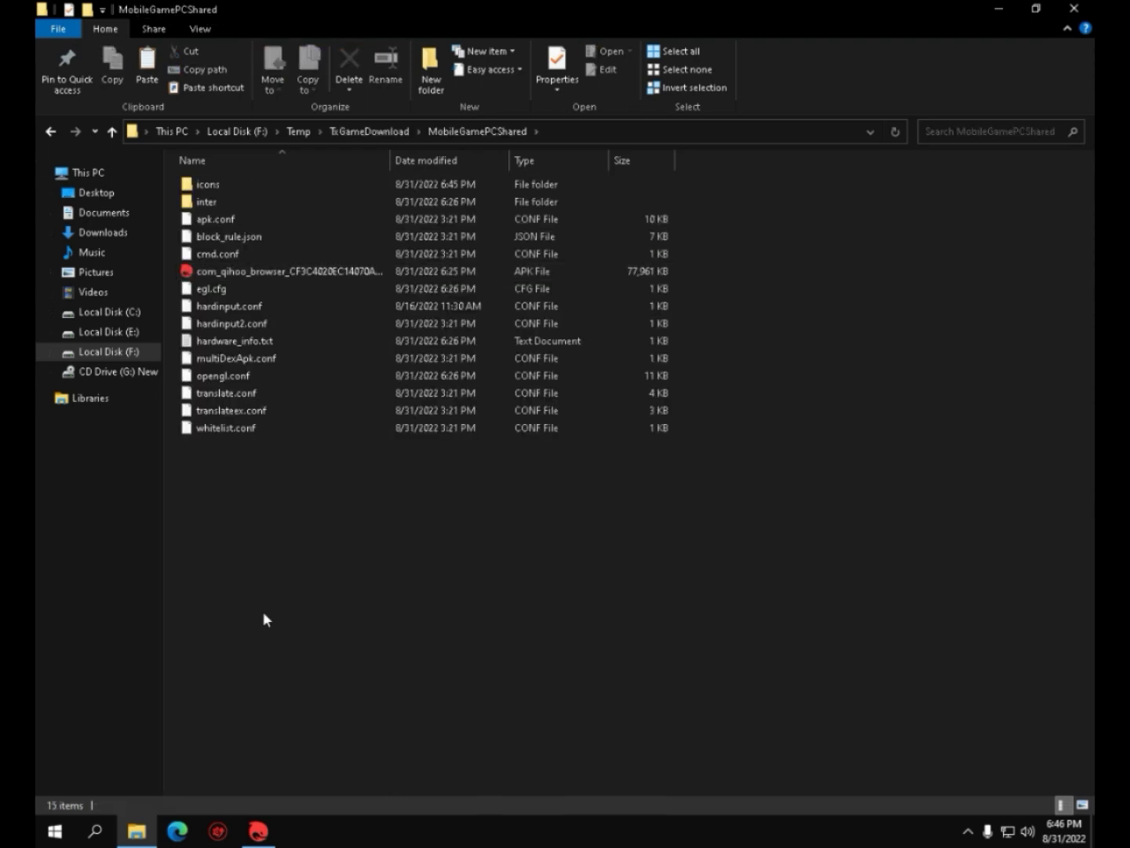
pyautogui.rightClick(264, 611)
pyautogui.click(321, 512)
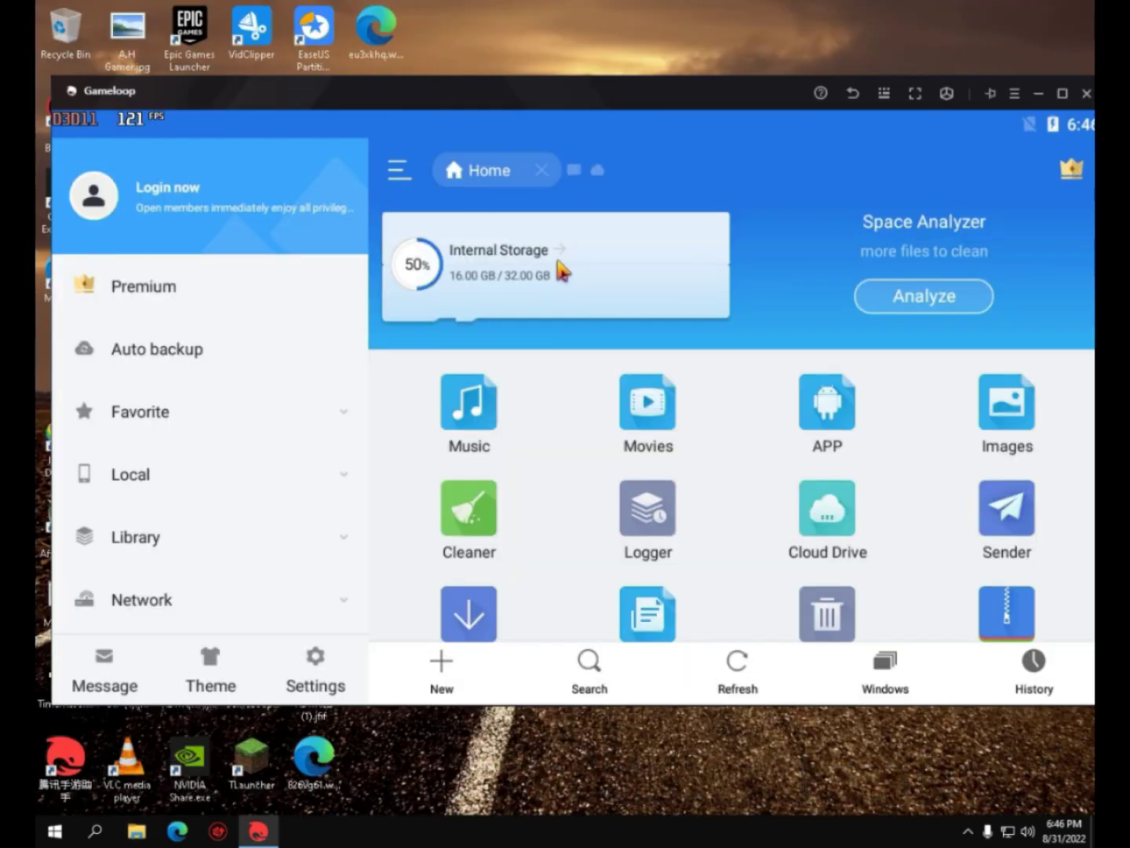
# Browse in ES File Explorer from Internal Storage to the root directory and open the /data/share1 folder
pyautogui.click(554, 250)
pyautogui.click(396, 224)
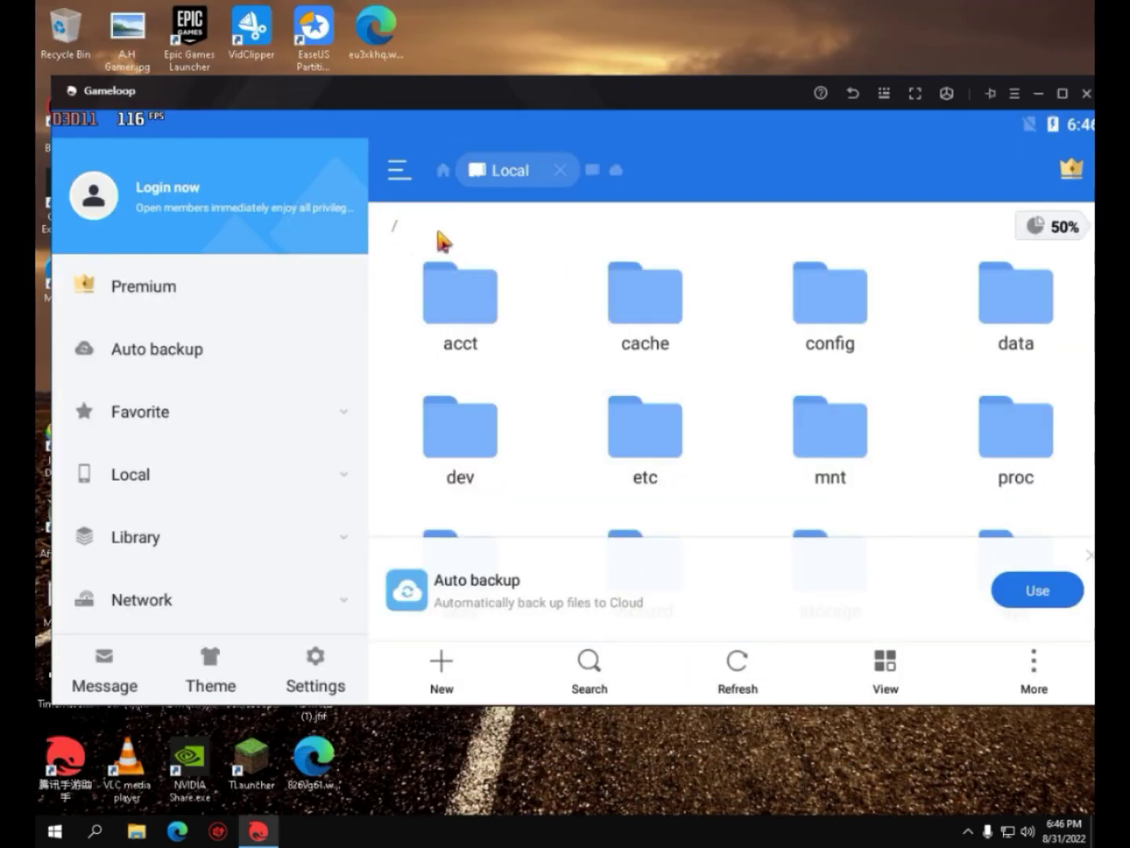
pyautogui.click(996, 333)
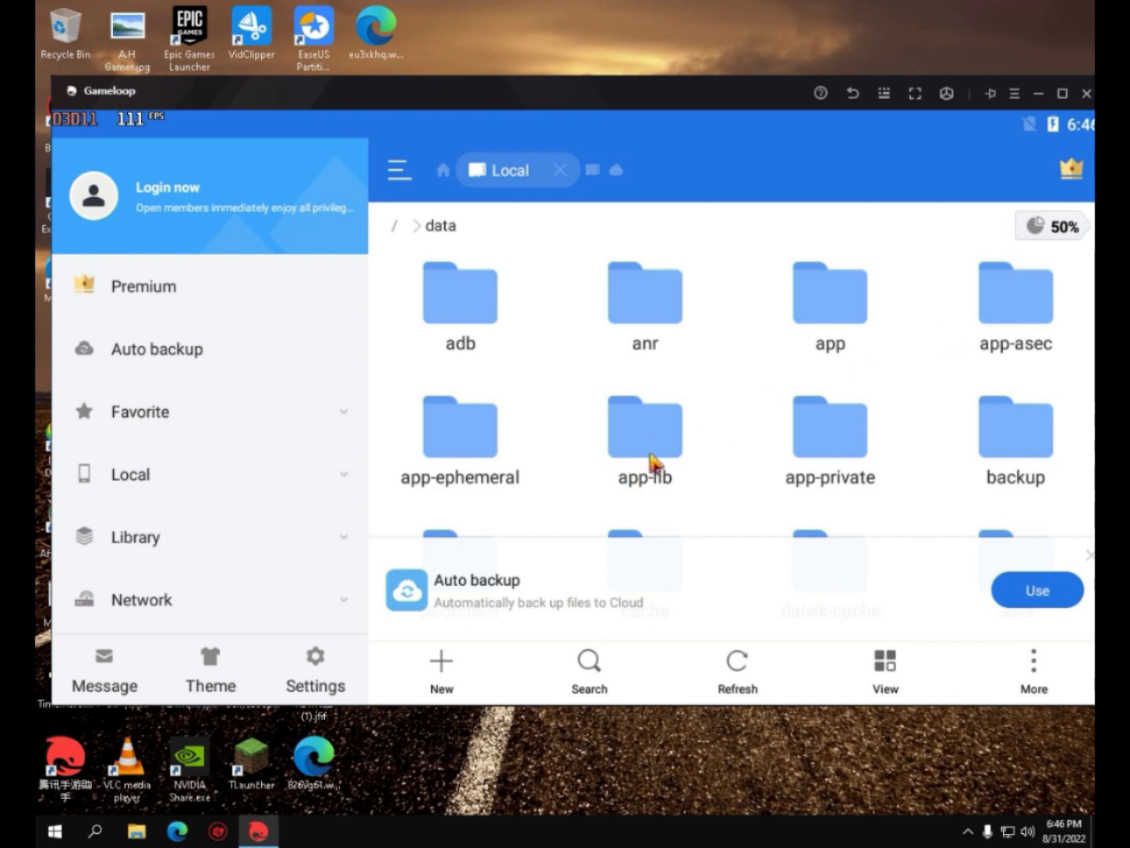
pyautogui.scroll(-5, 651, 463)
pyautogui.scroll(-2, 680, 431)
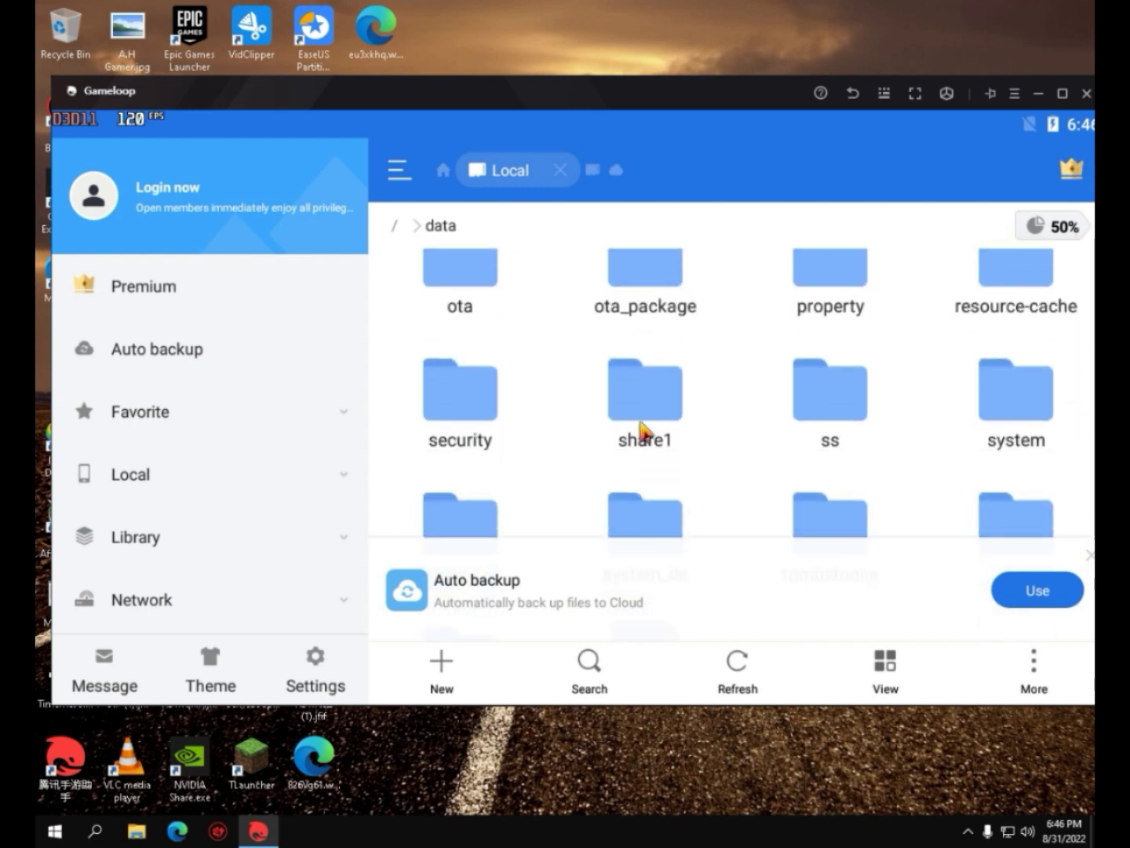
pyautogui.click(648, 438)
# Install PUBG MOBILE 2.1.0 from its APK in share1, launch it and accept the emulator reboot prompt
pyautogui.scroll(-1, 682, 291)
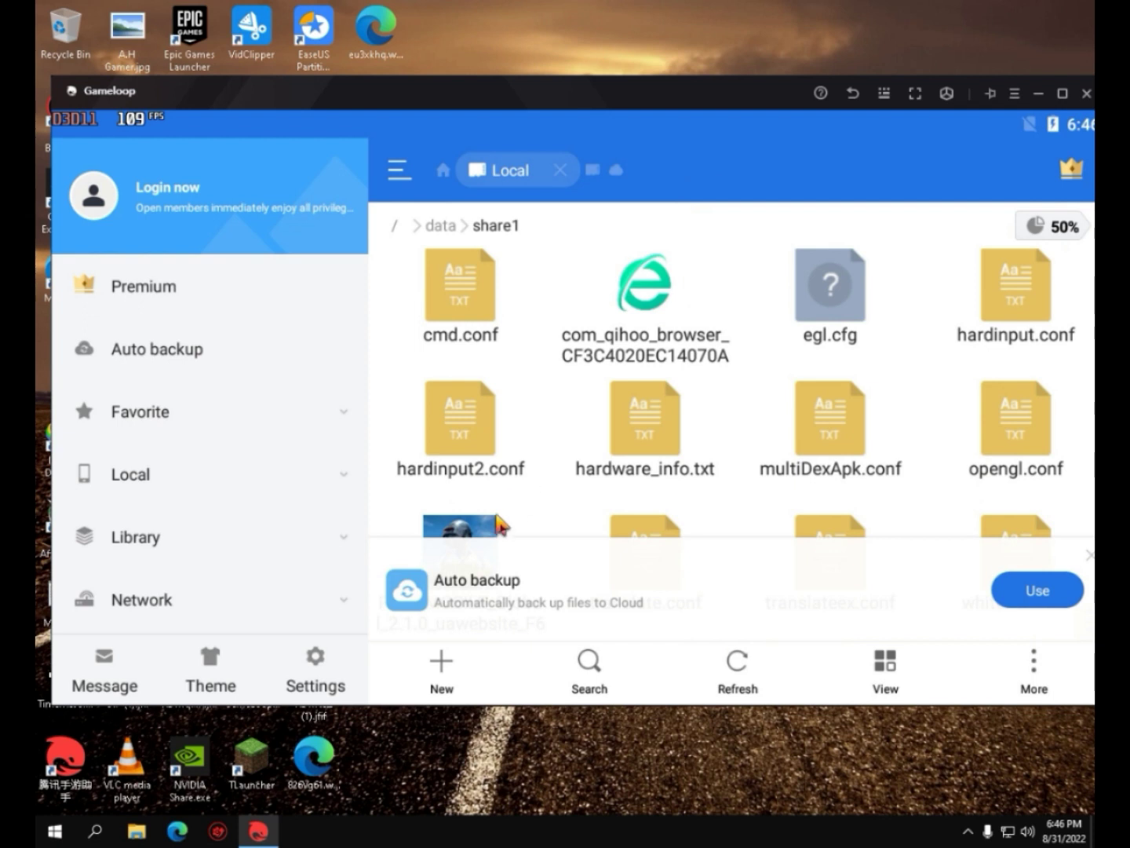
pyautogui.click(486, 537)
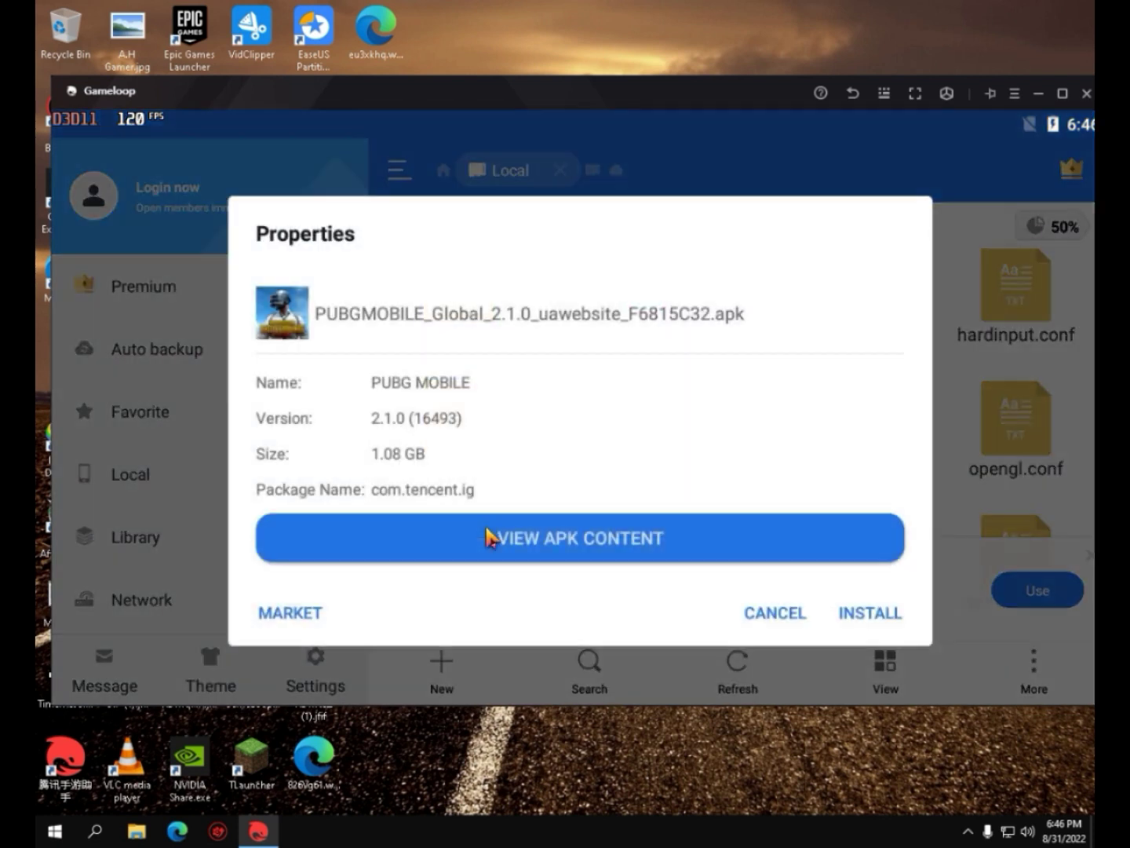
pyautogui.click(869, 614)
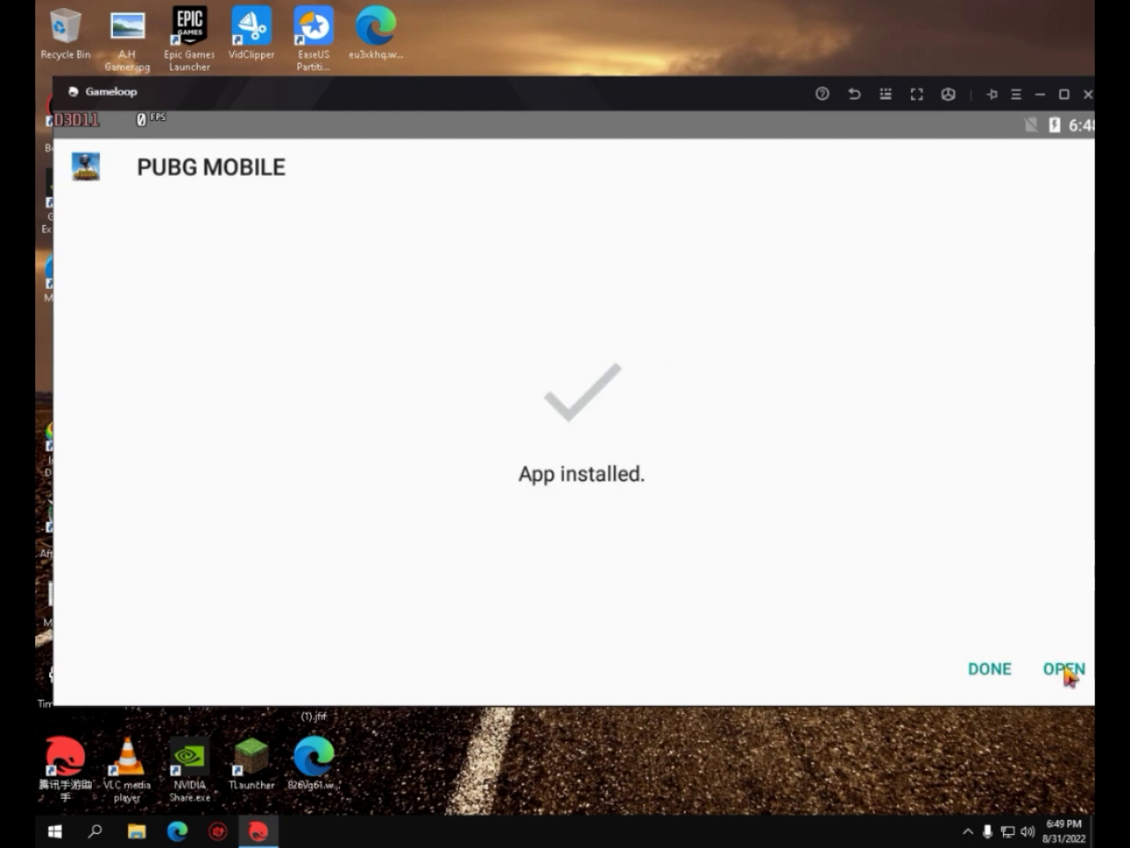
pyautogui.click(1066, 671)
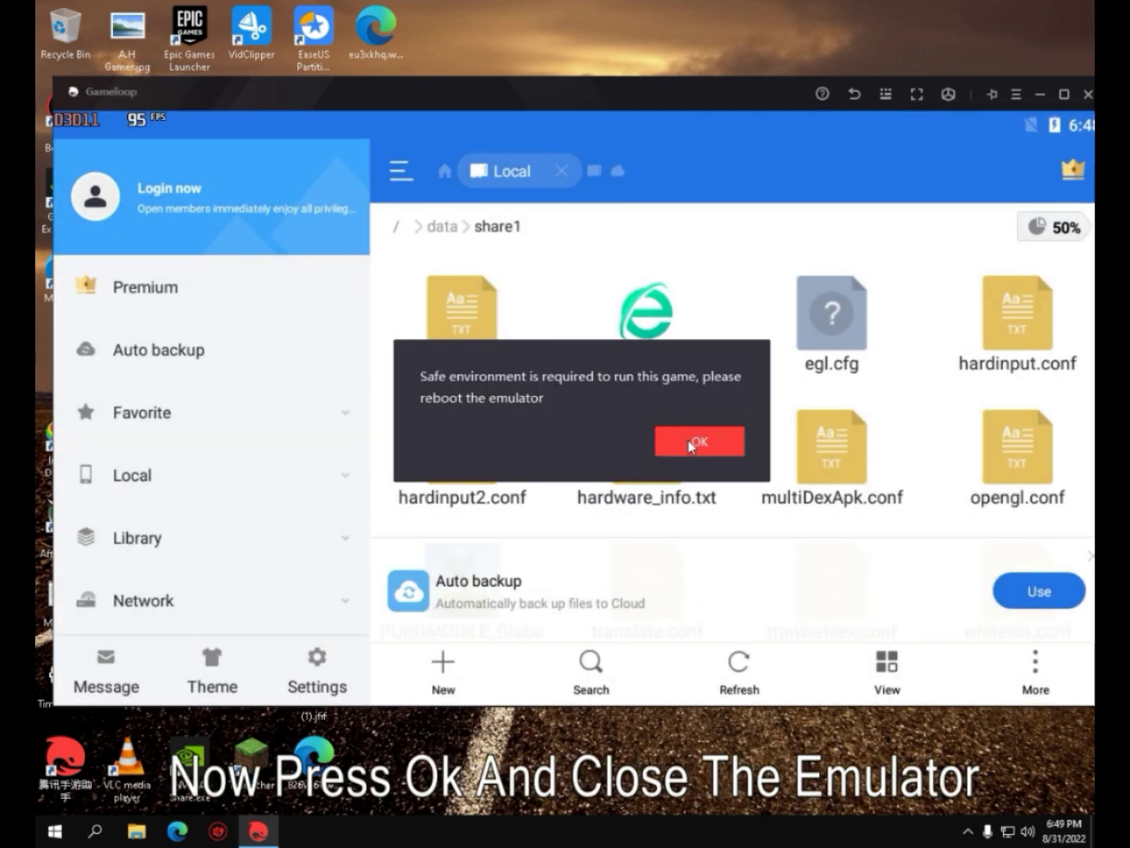
pyautogui.click(697, 442)
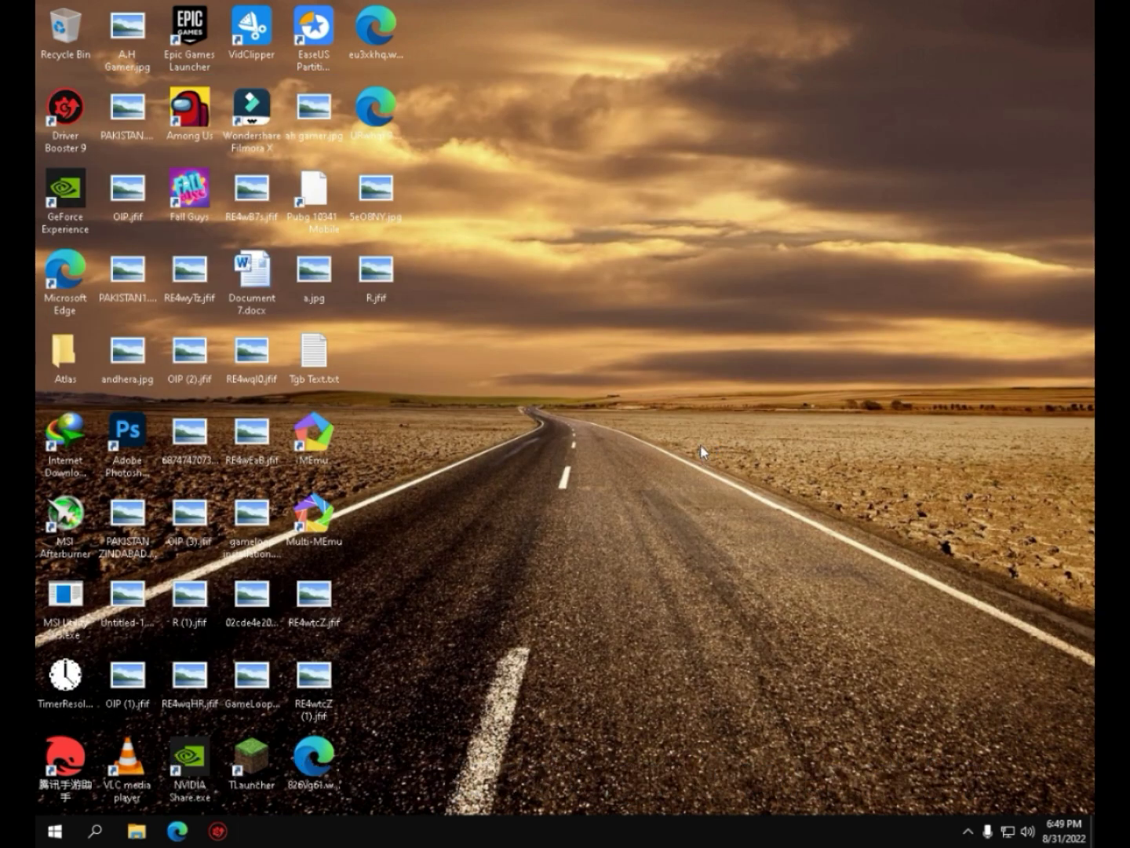
# Quit the Gameloop process still running in the background
pyautogui.click(962, 826)
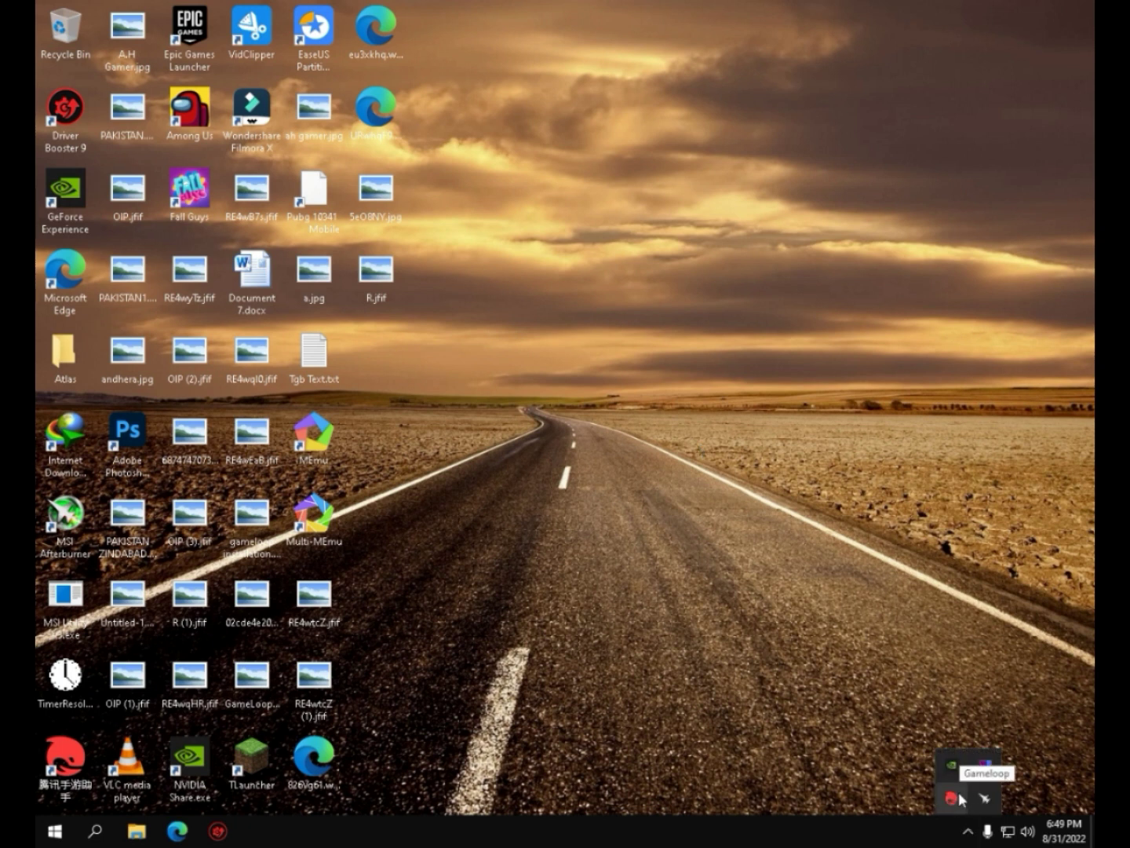
pyautogui.rightClick(958, 799)
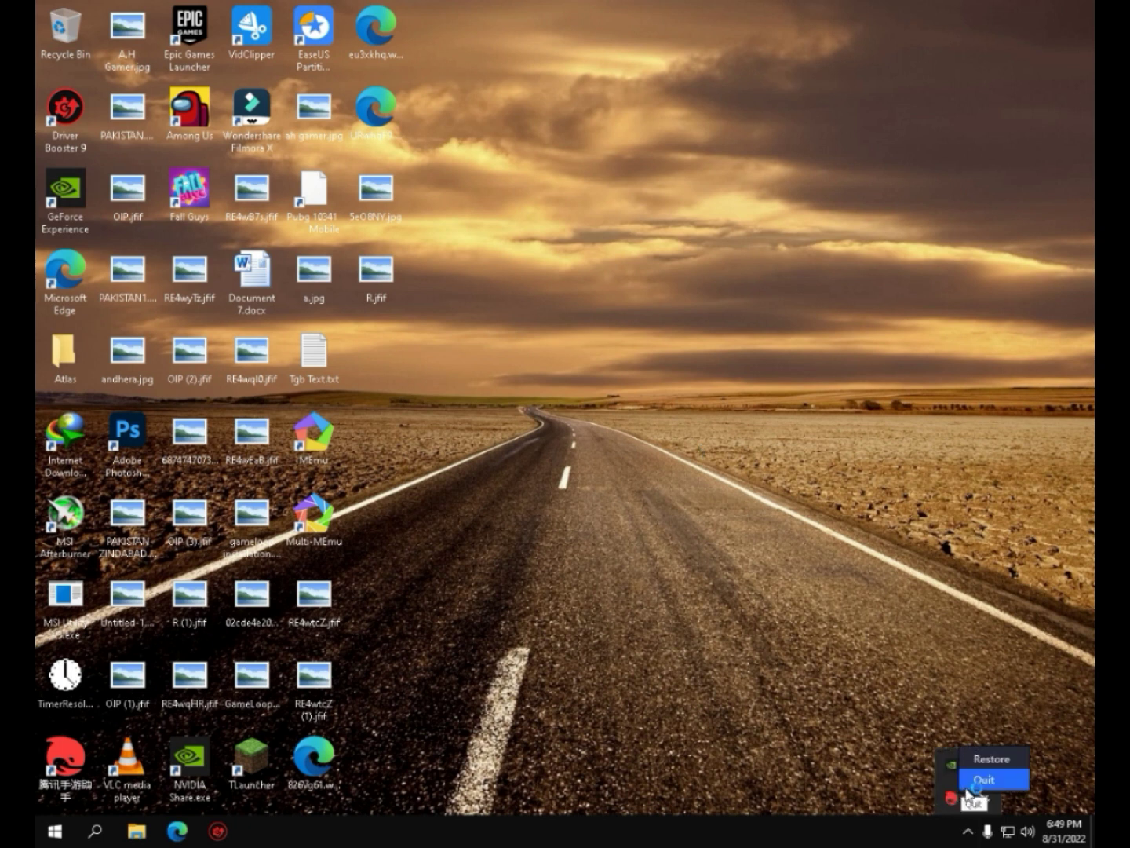
pyautogui.click(984, 779)
pyautogui.click(968, 830)
# Open the file location of the 腾讯手游助手 shortcut and go to the ui folder under TxGameAssistant
pyautogui.click(67, 758)
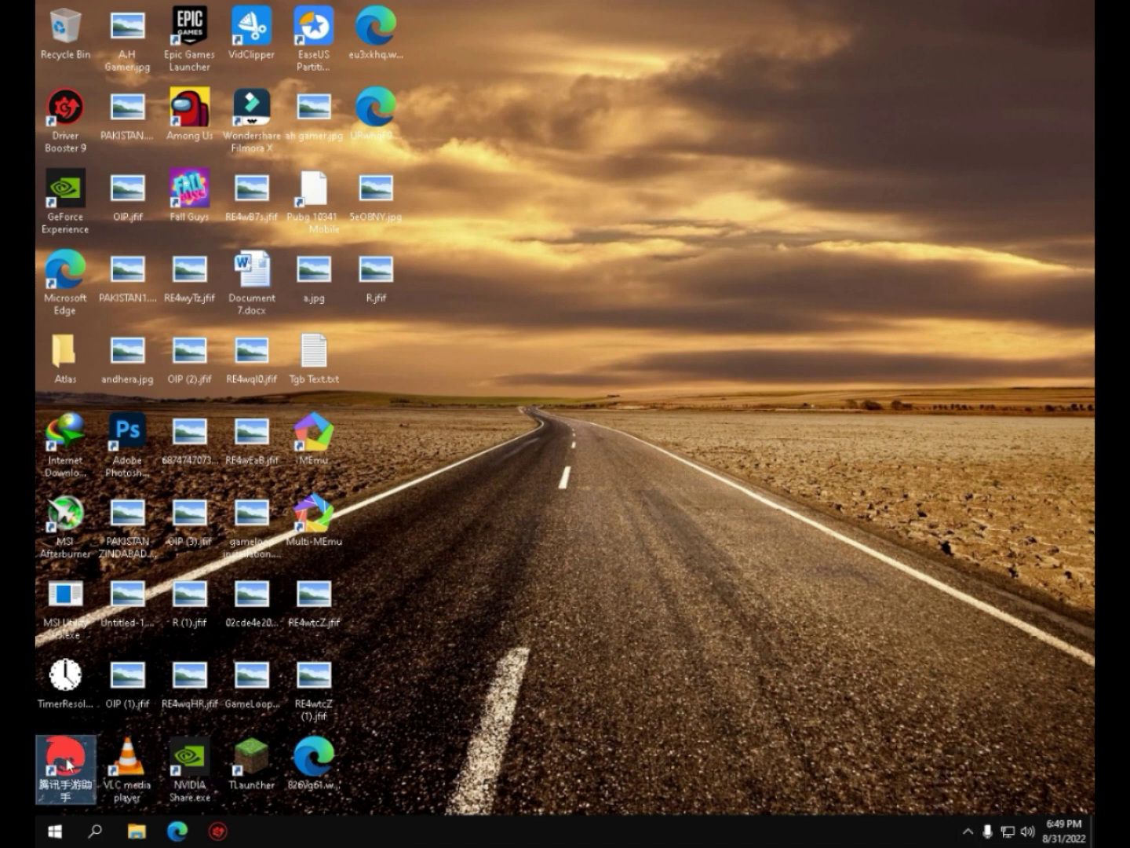
pyautogui.rightClick(67, 756)
pyautogui.click(118, 428)
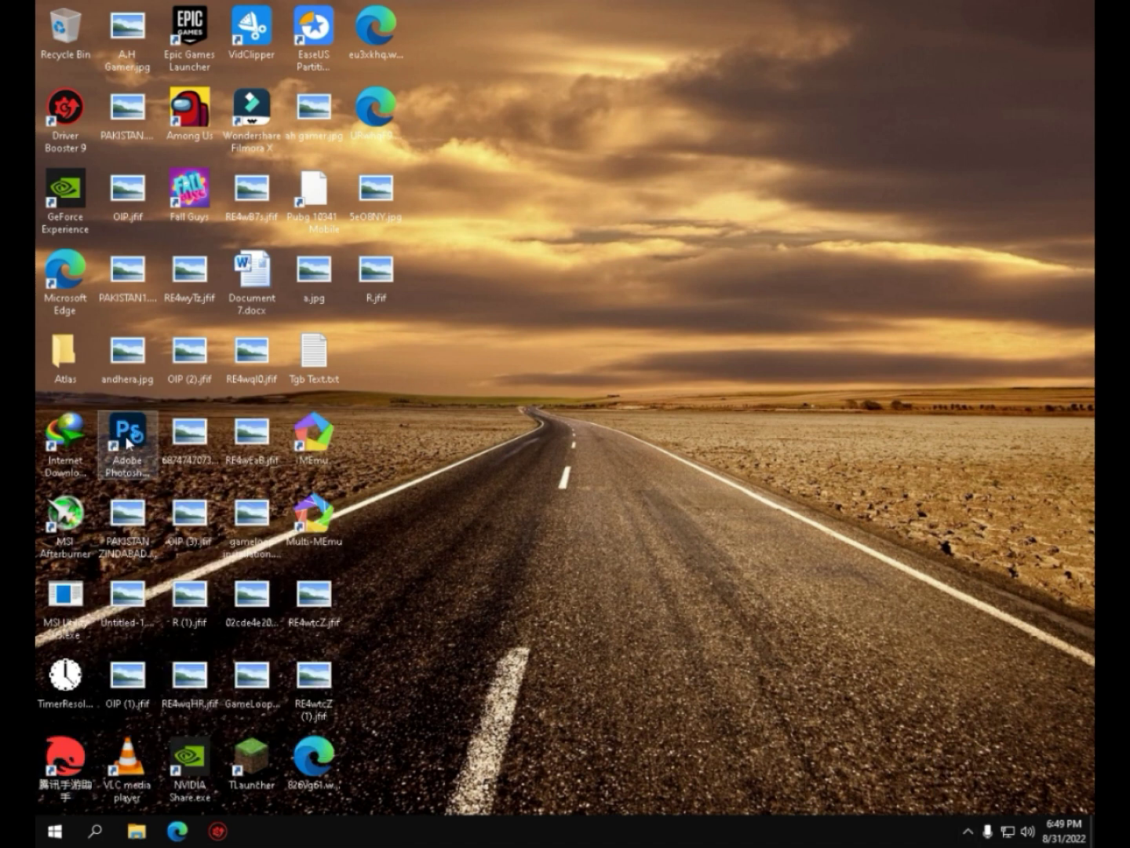
pyautogui.click(386, 134)
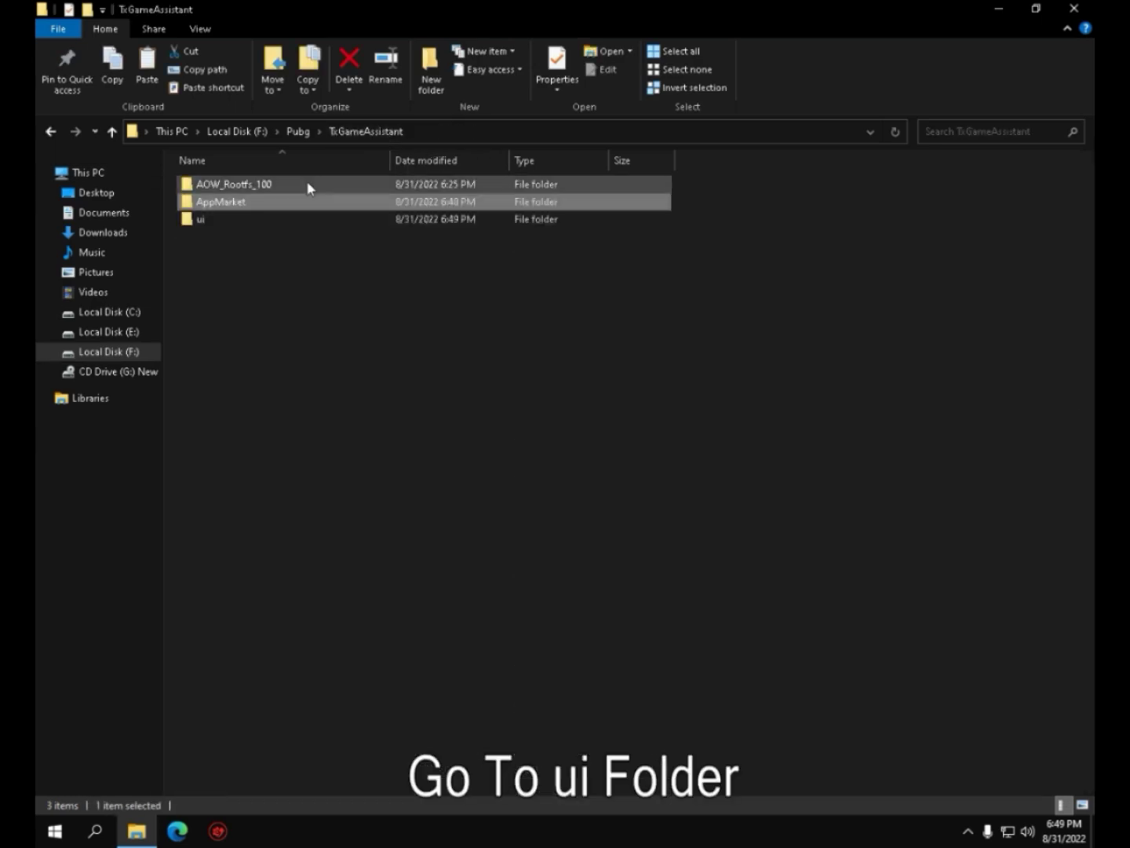
pyautogui.doubleClick(260, 219)
# Rename AndroidEmulatorEn.exe in the ui folder to AndroidEmulatorEn1.exe
pyautogui.scroll(-2, 275, 458)
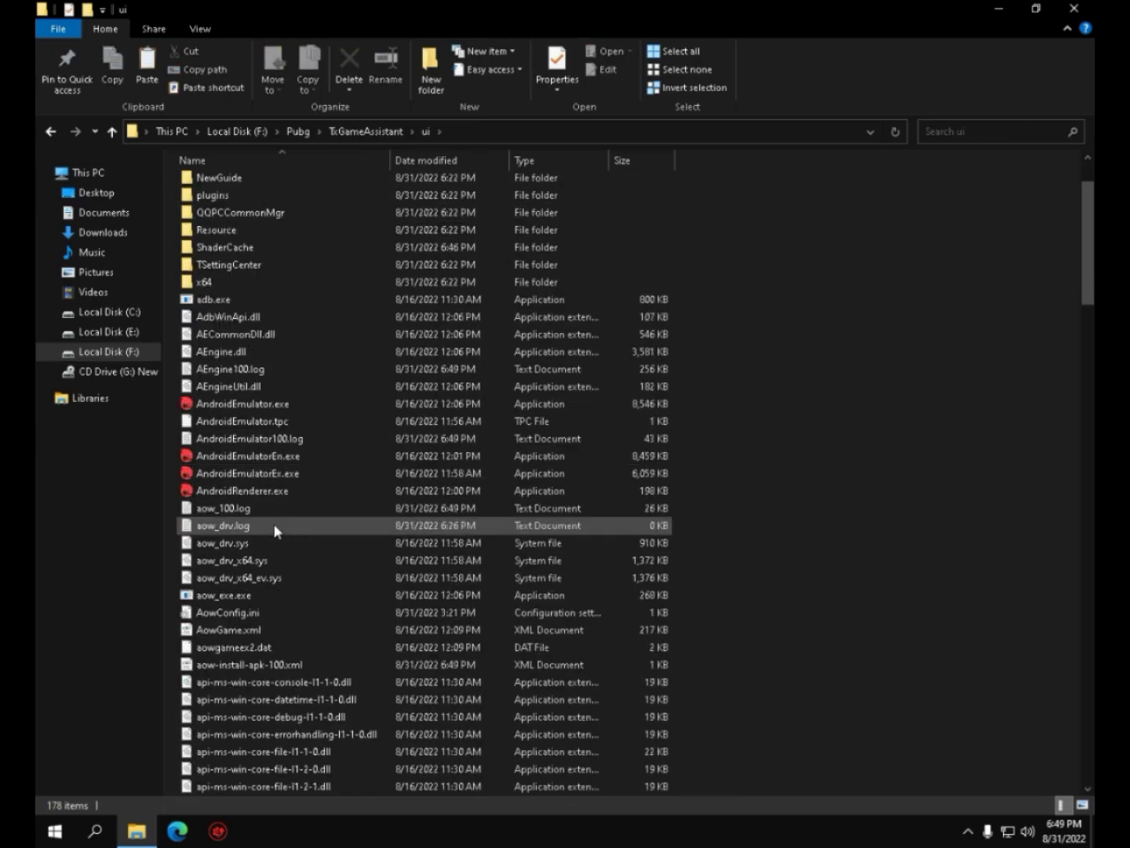
pyautogui.rightClick(270, 460)
pyautogui.click(285, 764)
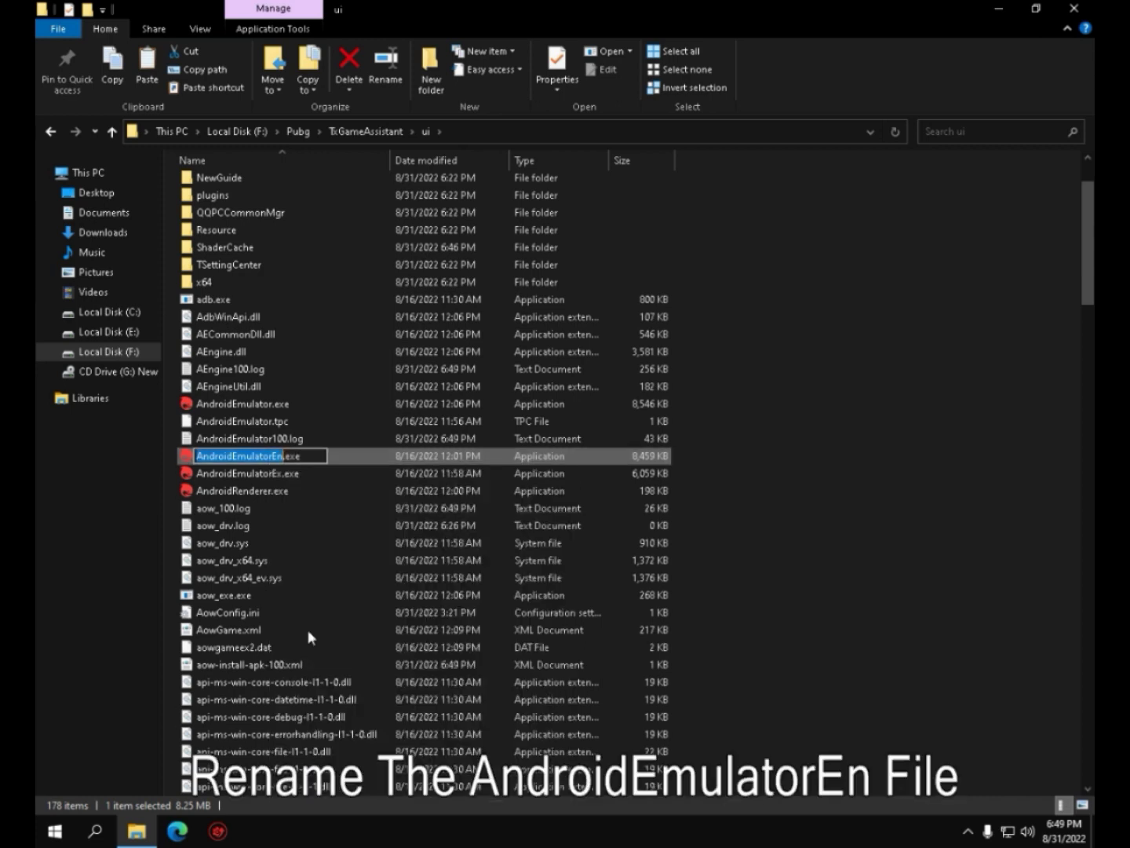
pyautogui.click(297, 462)
pyautogui.write('1')
# Copy AndroidEmulator.exe and paste the duplicate into the same ui folder
pyautogui.click(253, 403)
pyautogui.rightClick(253, 404)
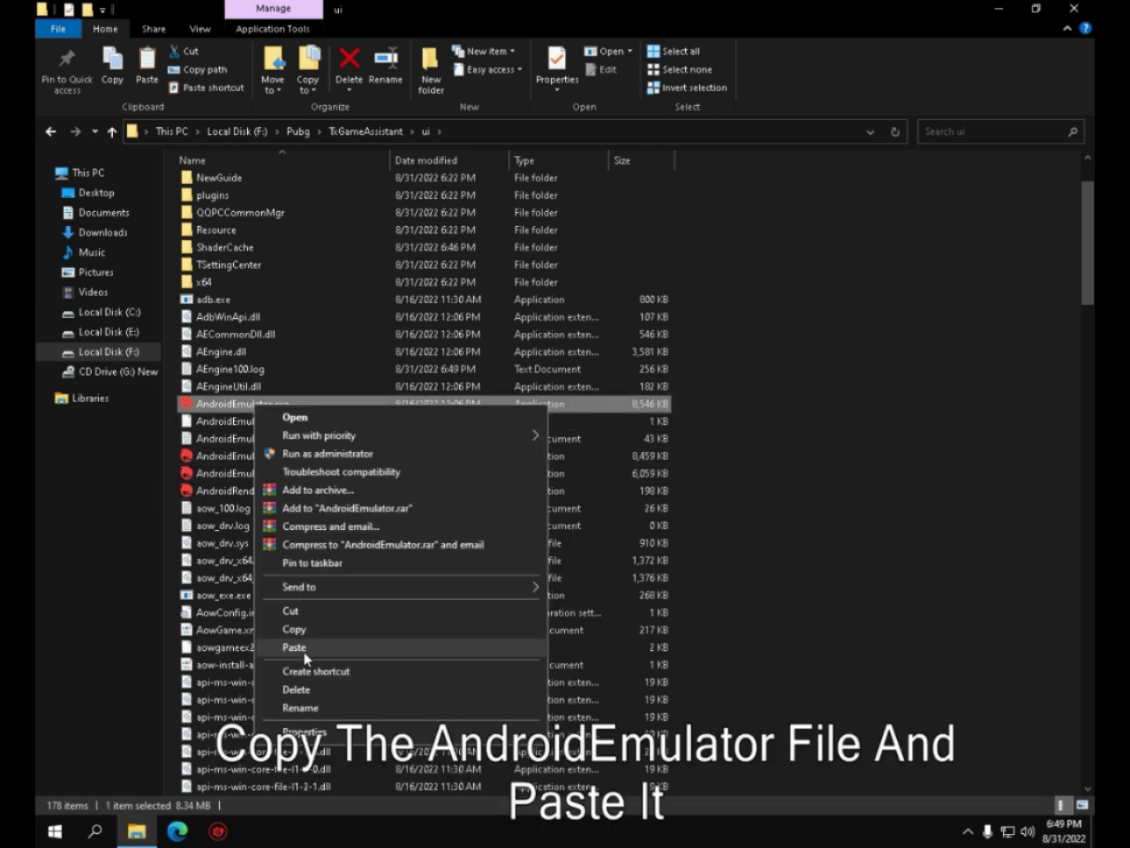
pyautogui.click(298, 626)
pyautogui.rightClick(766, 279)
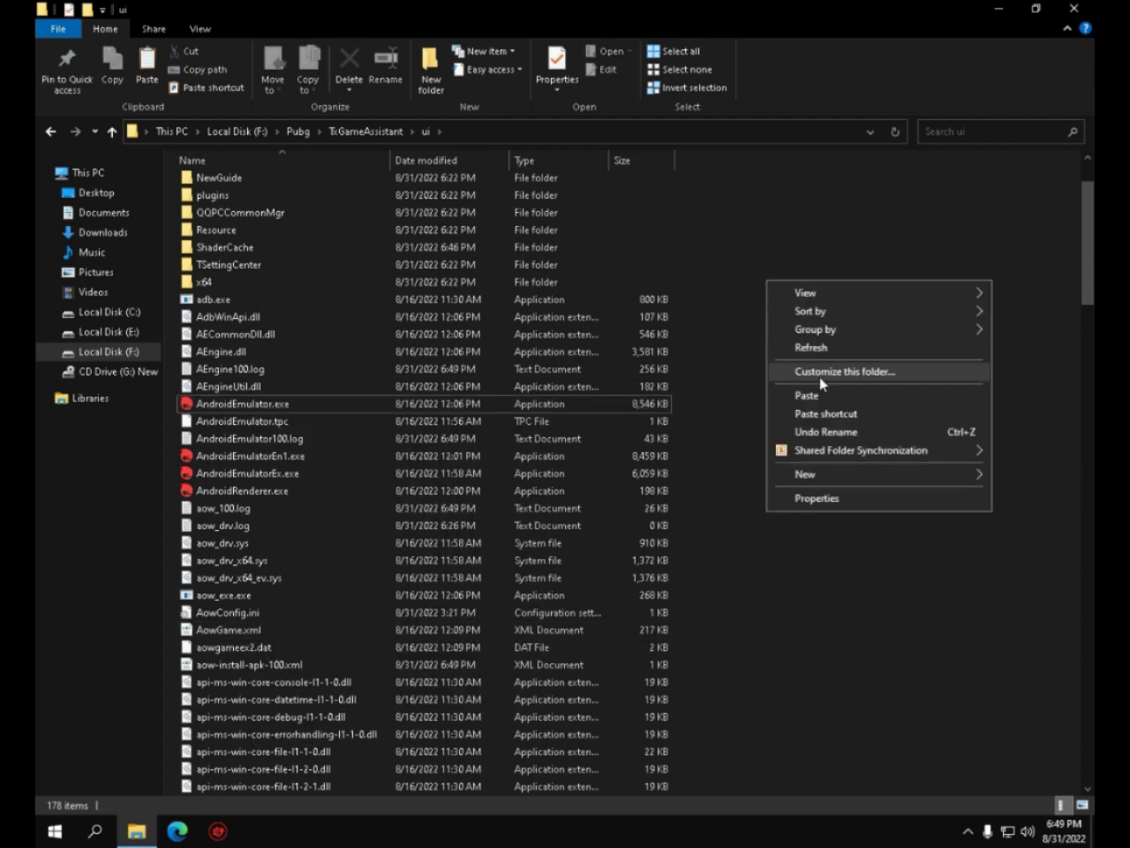
pyautogui.click(813, 395)
# Rename the duplicated AndroidEmulator file to AndroidEmulatorEn.exe and close the folder window
pyautogui.scroll(20, 286, 532)
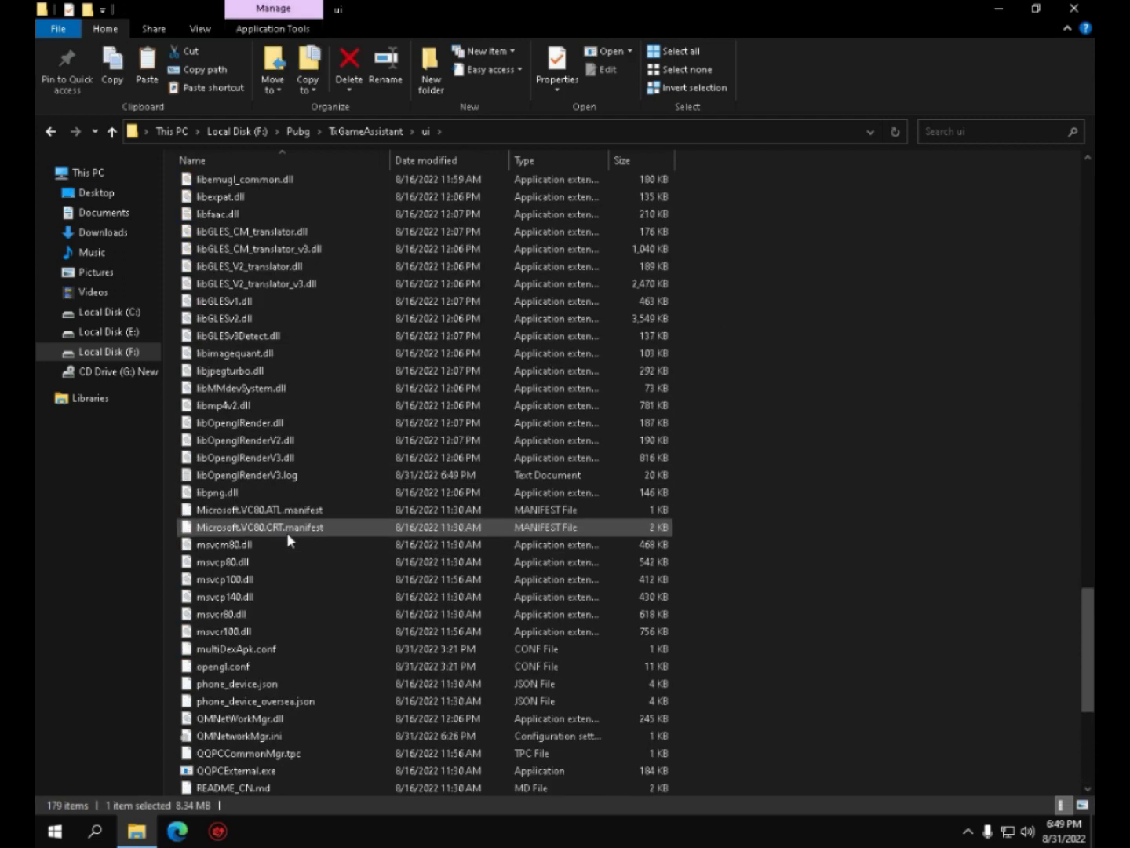
pyautogui.scroll(11, 287, 540)
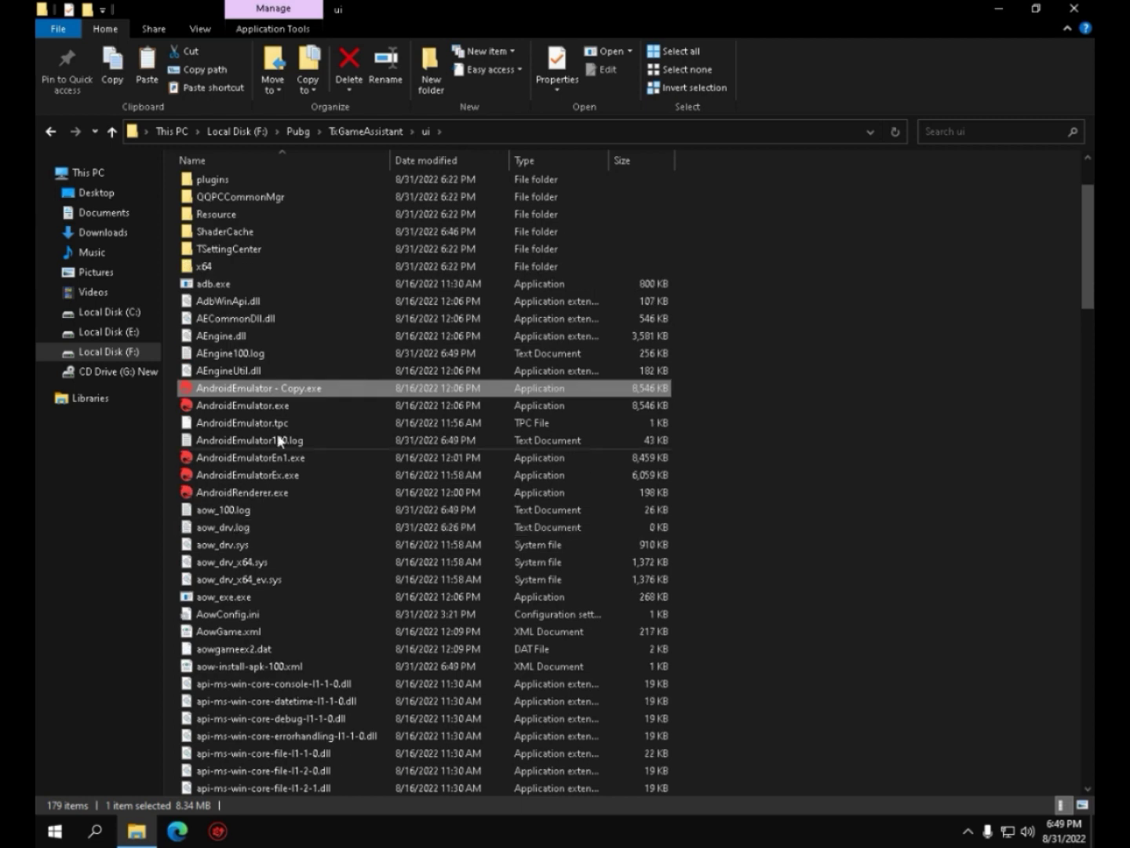
pyautogui.rightClick(282, 386)
pyautogui.click(353, 686)
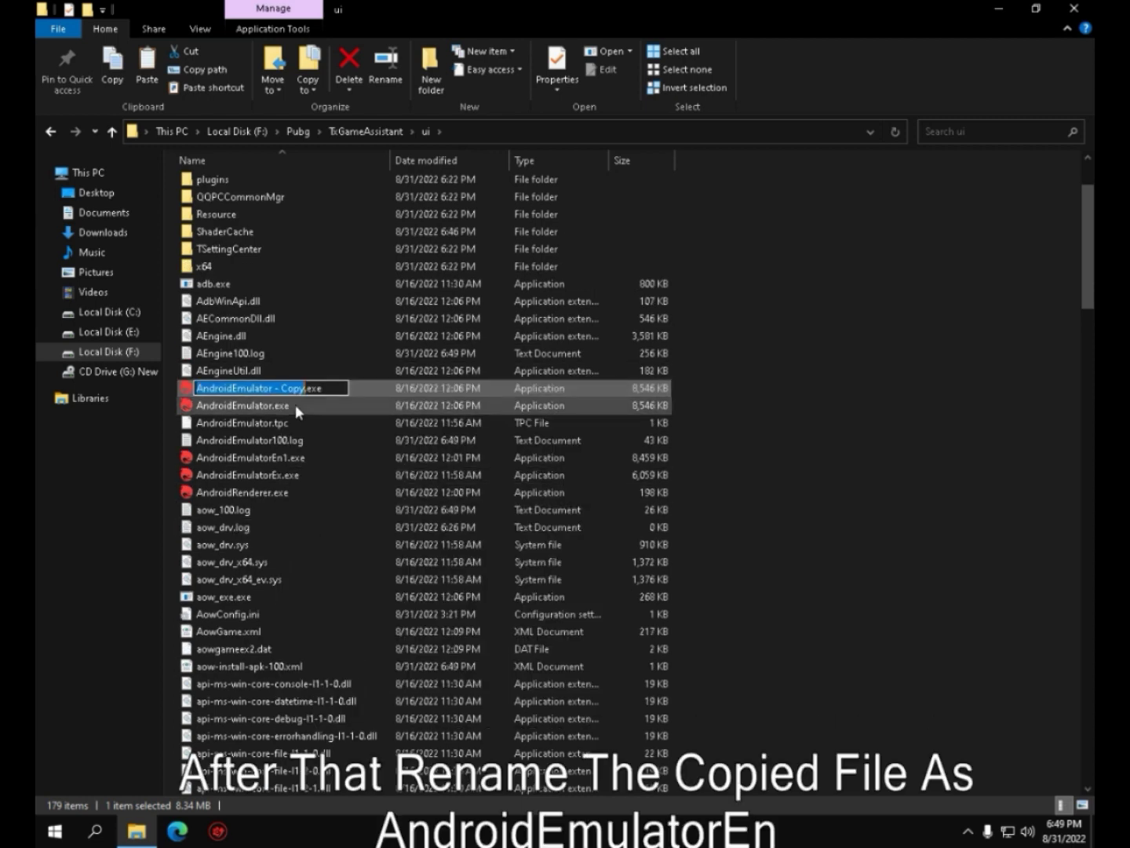
pyautogui.press('Right')
pyautogui.press('BackSpace')
pyautogui.press('BackSpace')
pyautogui.press('BackSpace')
pyautogui.press('BackSpace')
pyautogui.press('BackSpace')
pyautogui.press('BackSpace')
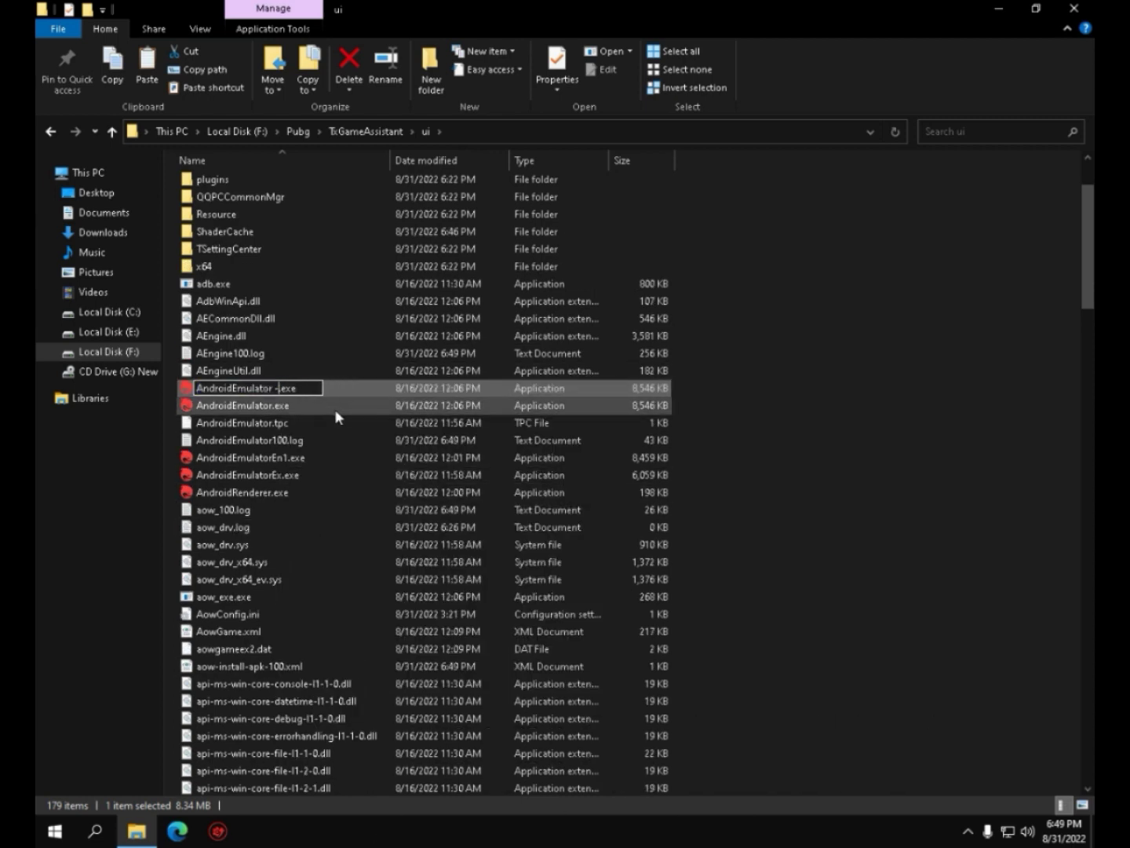
pyautogui.press('BackSpace')
pyautogui.write('Emn')
pyautogui.press('BackSpace')
pyautogui.press('BackSpace')
pyautogui.write('n')
pyautogui.press('Return')
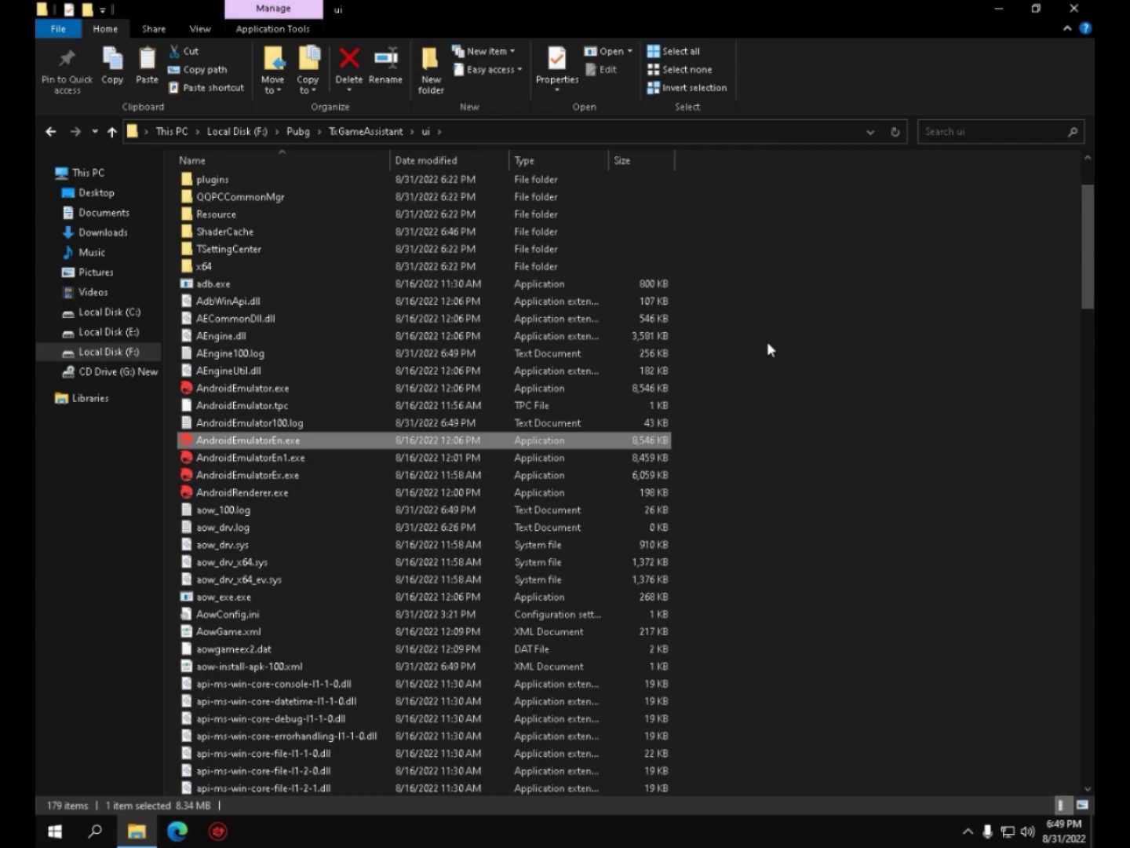
pyautogui.click(1079, 8)
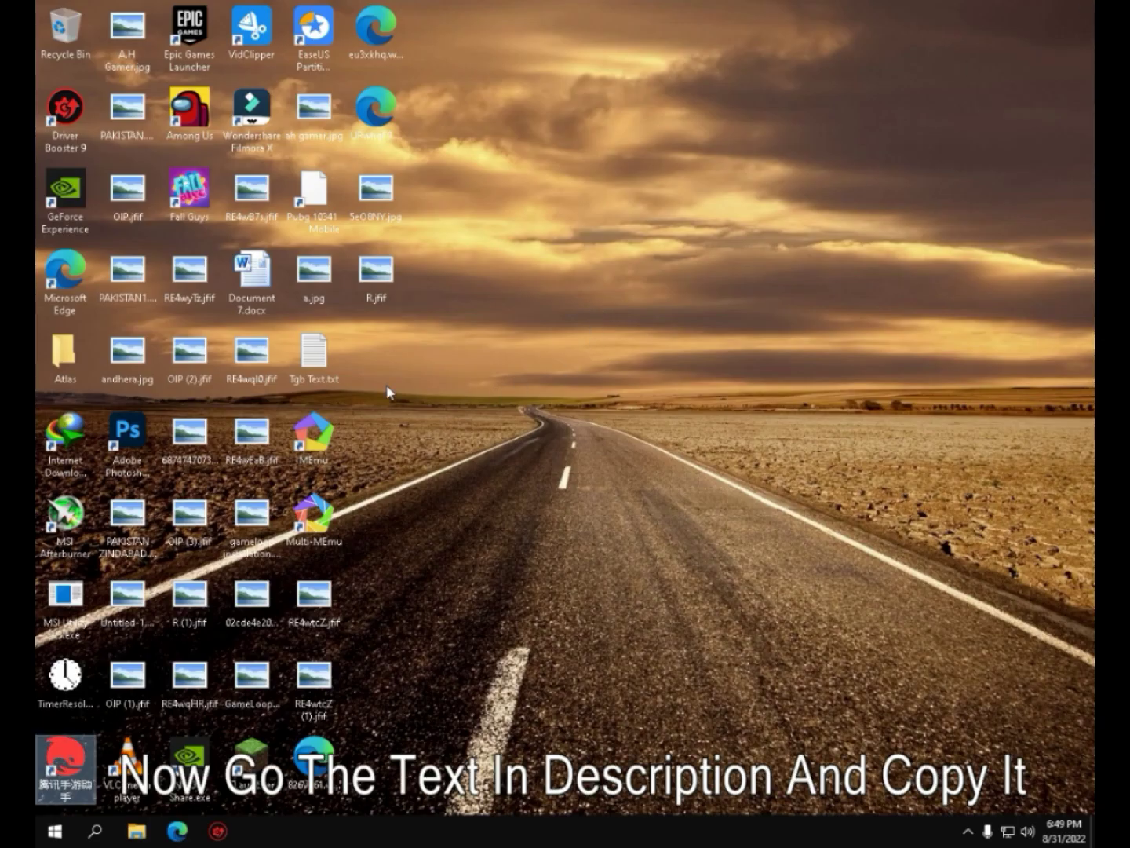
# Copy the launch arguments -startpkg "com.tencent.ig" -from DesktopLink from Tgb Text.txt on the desktop and close the file
pyautogui.doubleClick(314, 353)
pyautogui.moveTo(583, 227); pyautogui.dragTo(246, 228)
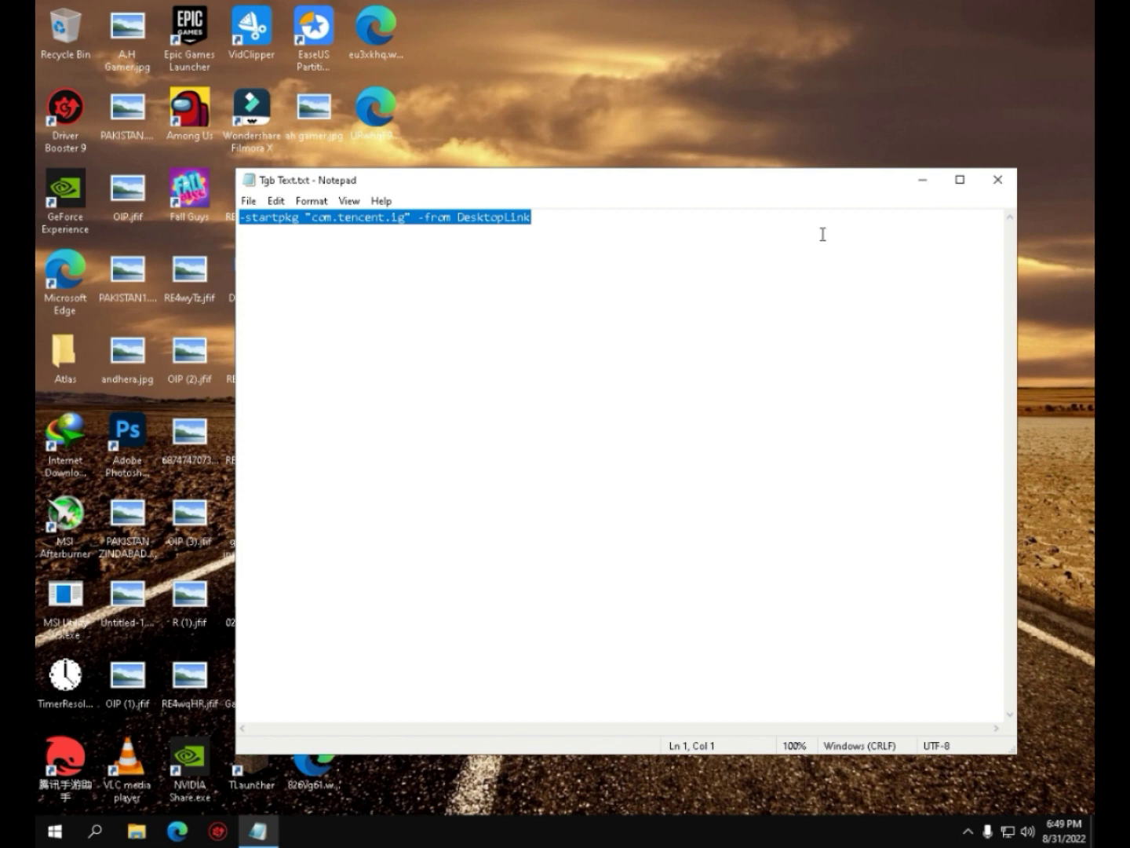
pyautogui.click(998, 181)
# Append the copied -startpkg "com.tencent.ig" -from DesktopLink arguments to the 腾讯手游助手 shortcut's target and apply the change
pyautogui.click(67, 763)
pyautogui.rightClick(67, 762)
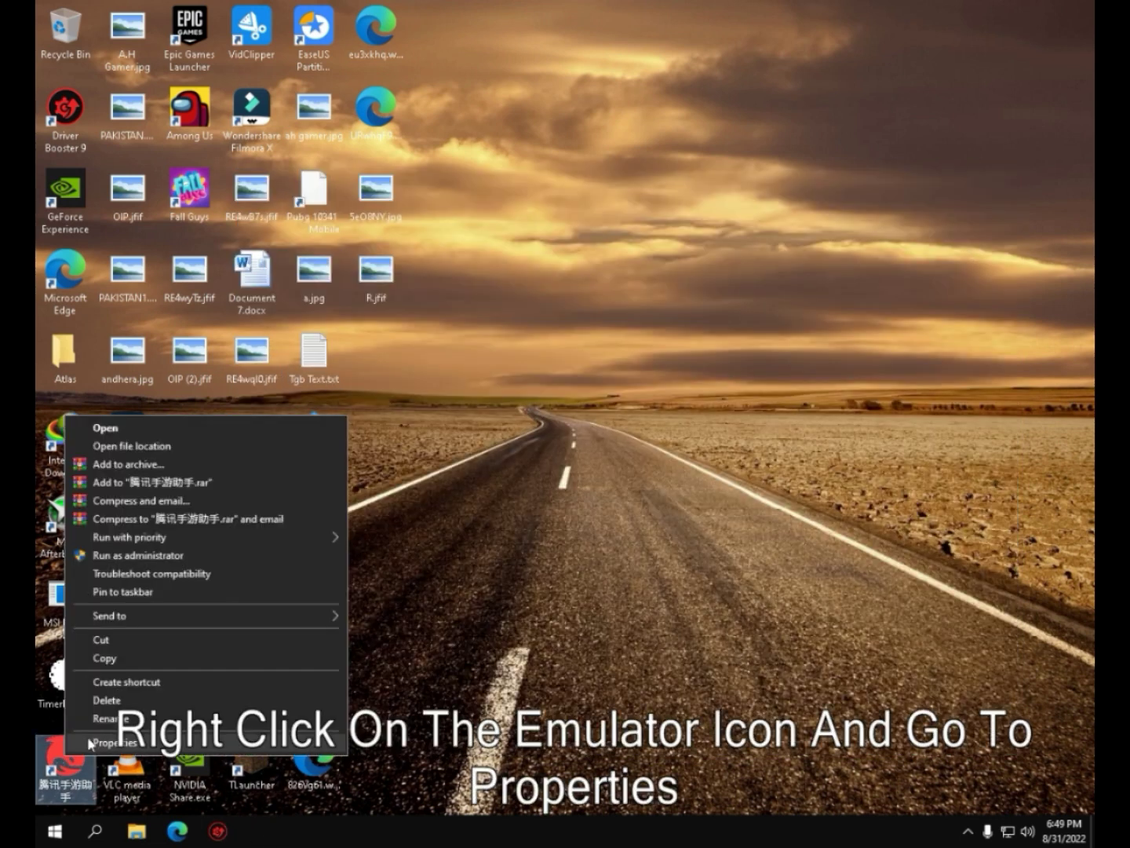
pyautogui.click(109, 743)
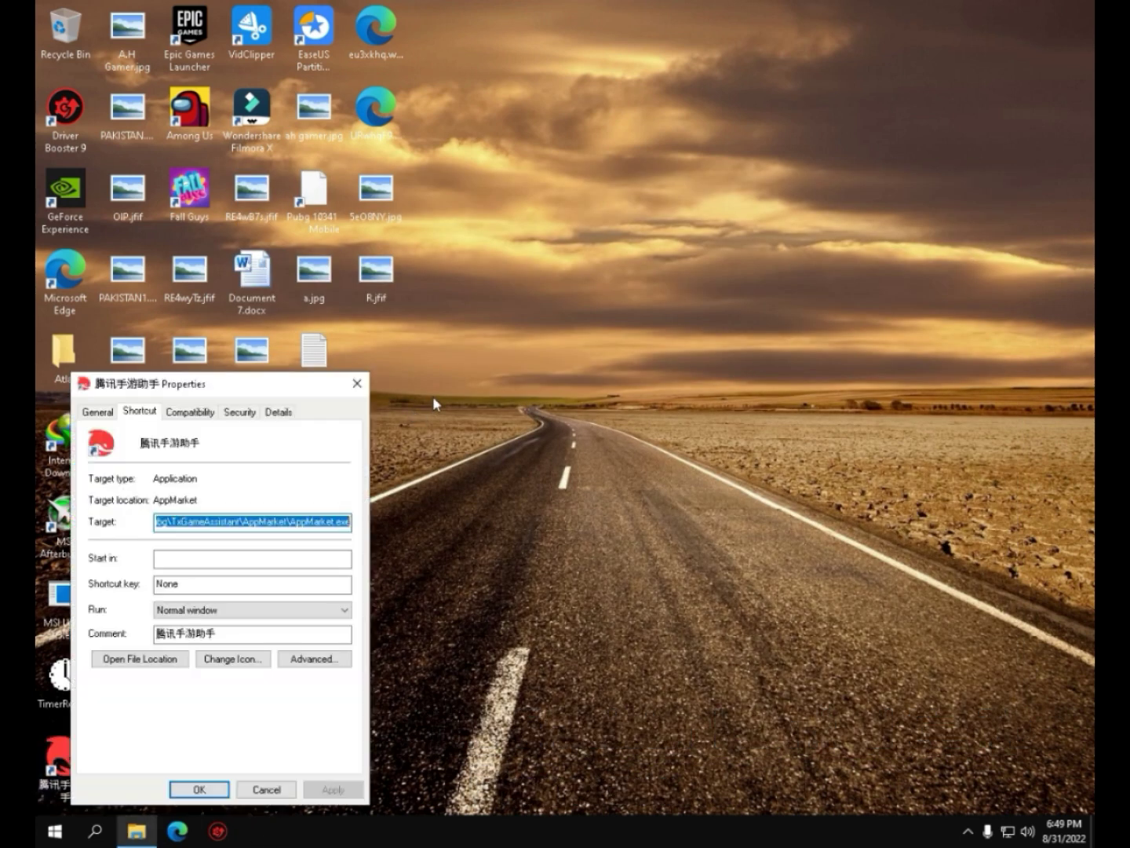
pyautogui.click(357, 531)
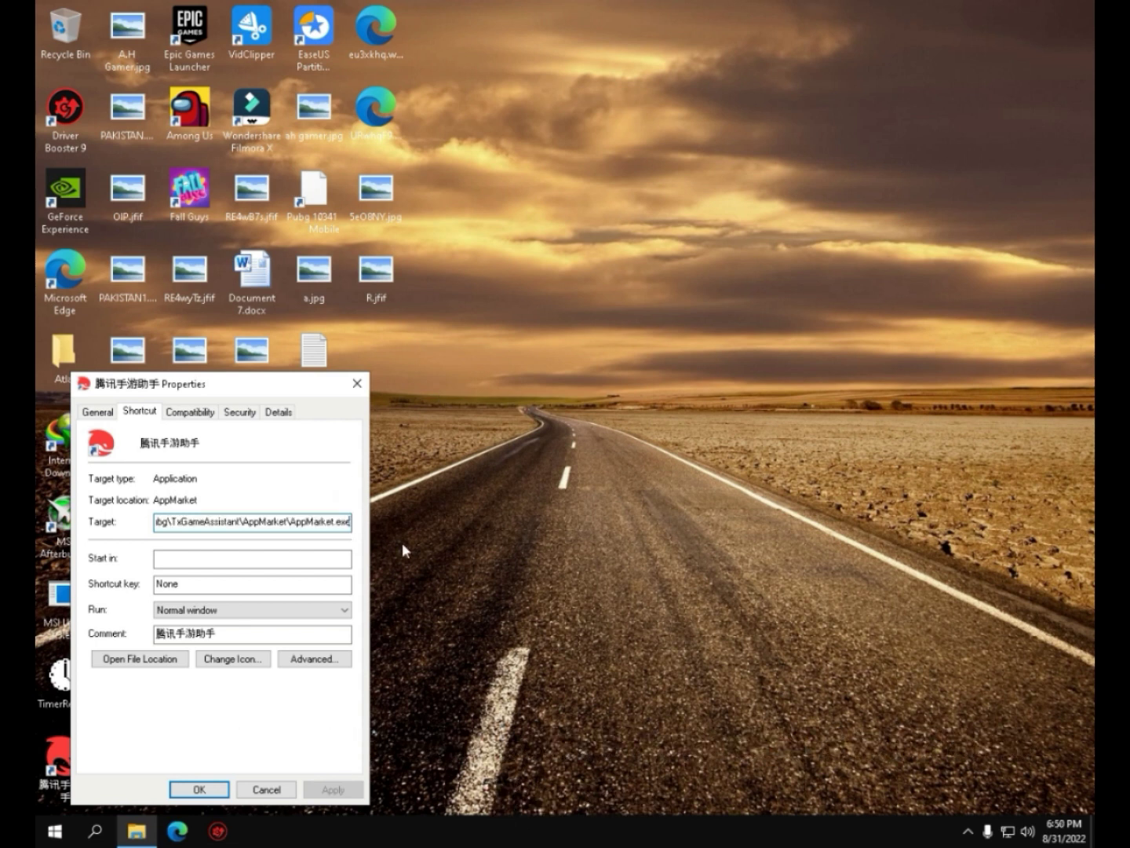
pyautogui.hotkey('ctrl', 'v')
pyautogui.click(341, 788)
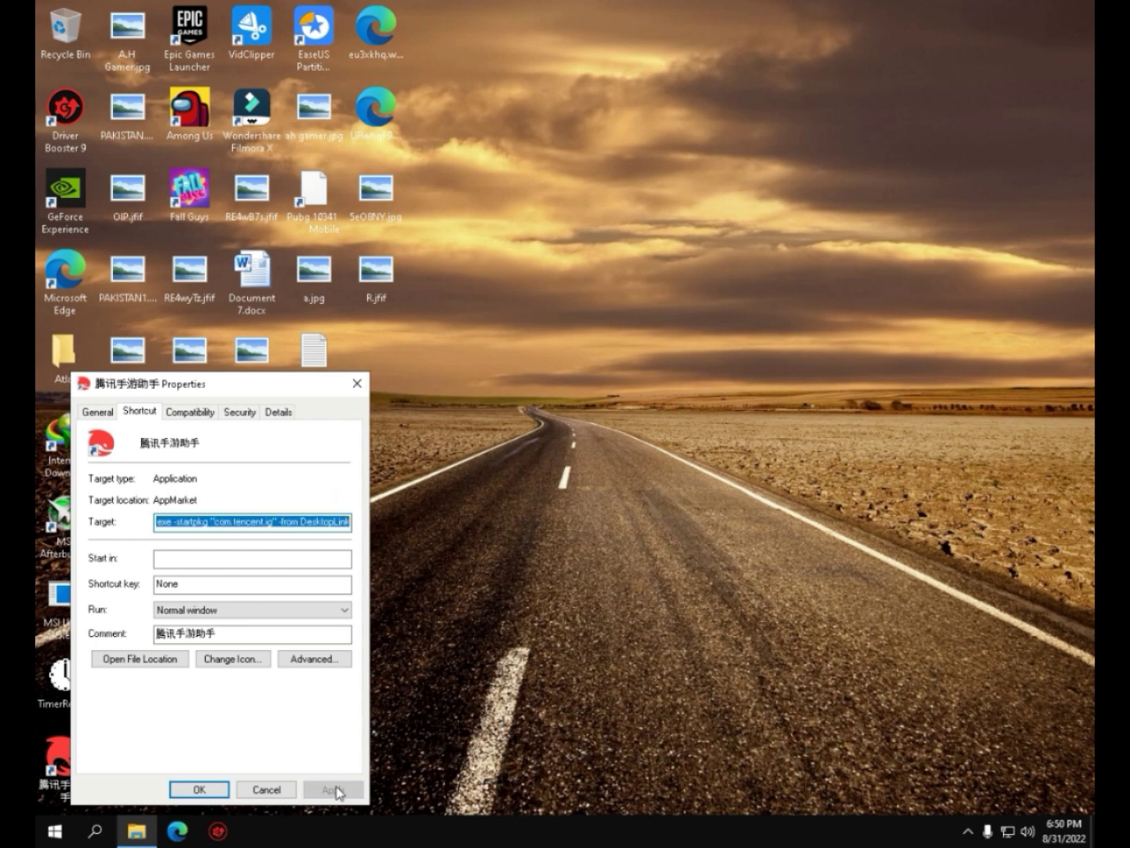
pyautogui.click(201, 788)
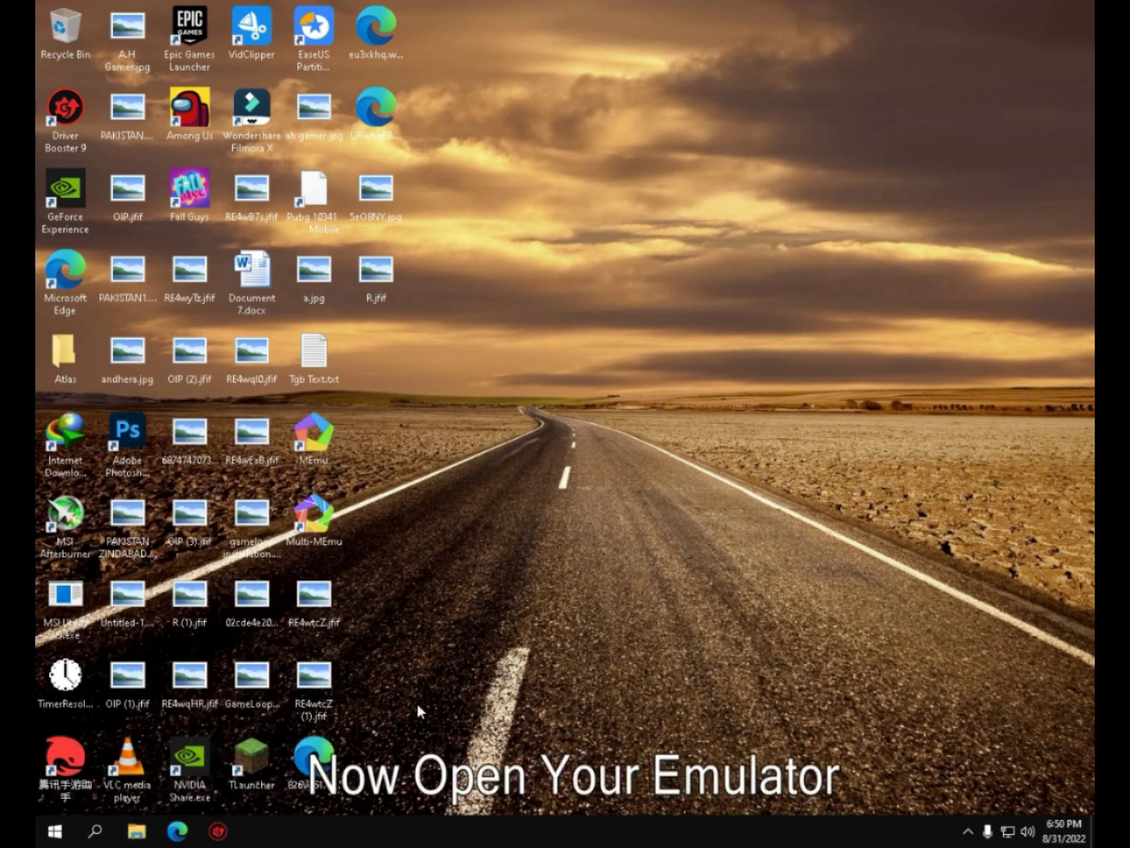
# Start the emulator from the 腾讯手游助手 shortcut with Standard Definition 720P saved, and show PUBG MOBILE's Ranked modes
pyautogui.doubleClick(79, 759)
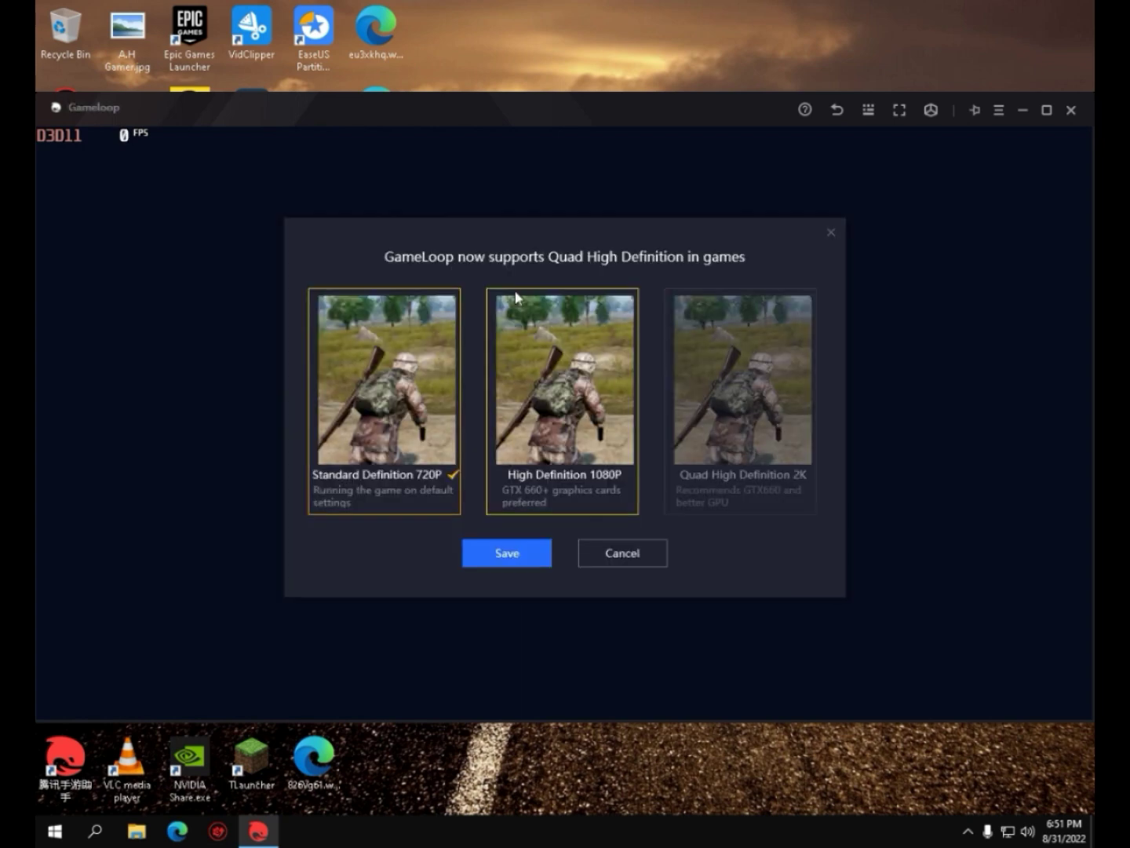
pyautogui.click(494, 545)
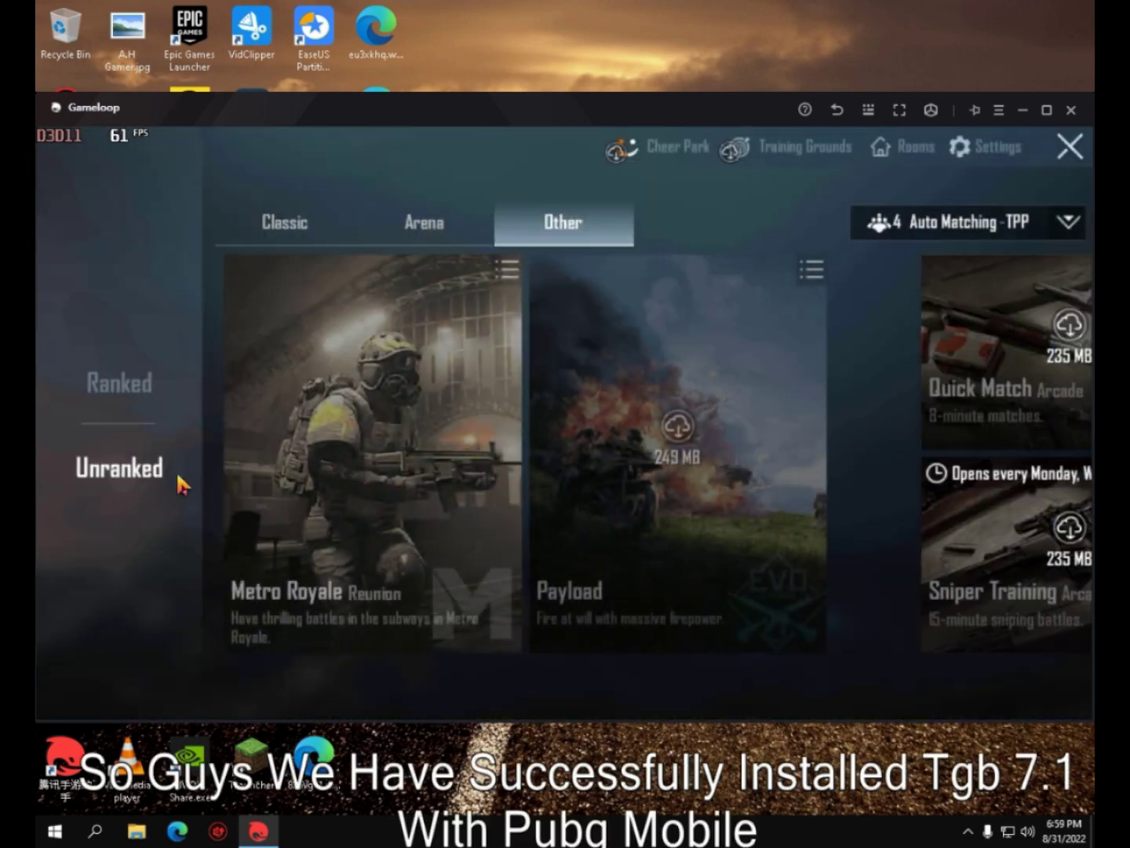
pyautogui.click(131, 388)
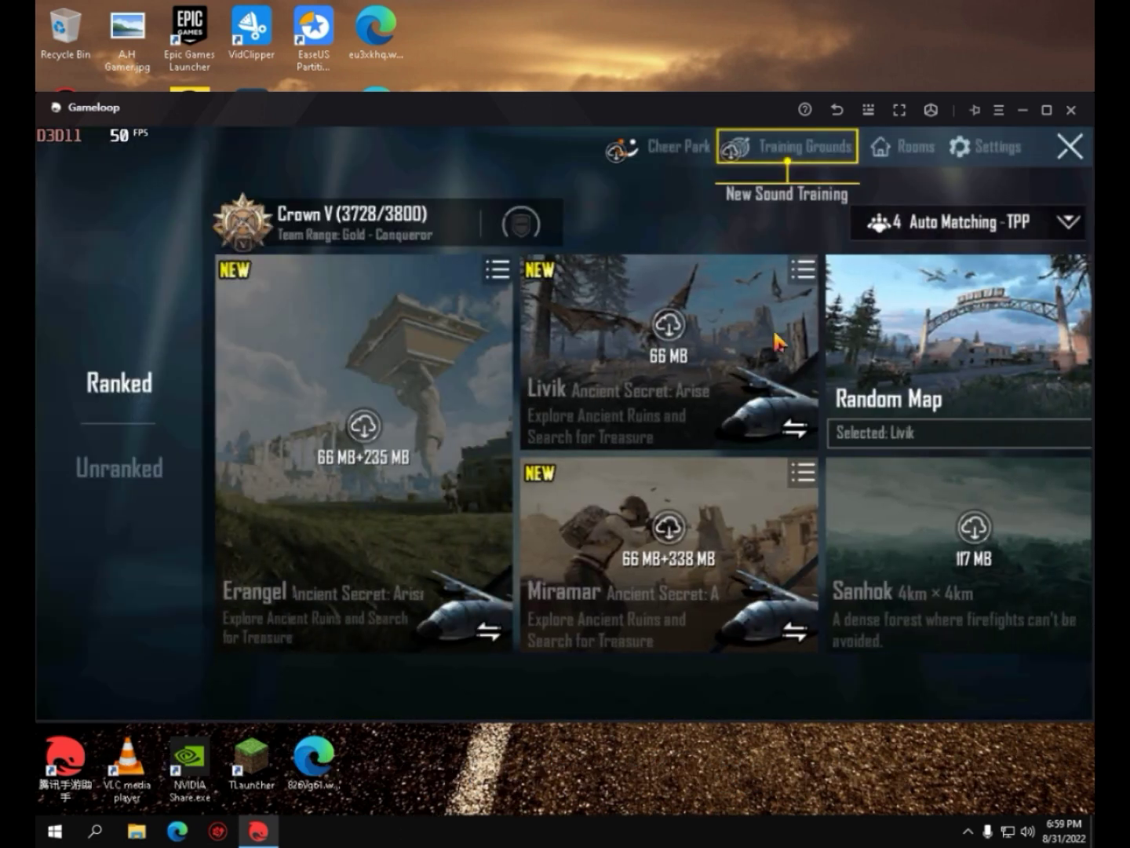